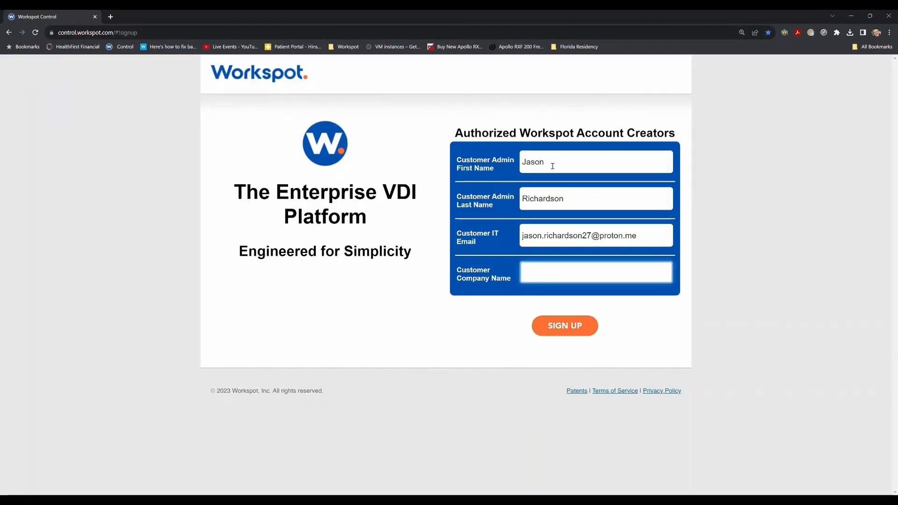
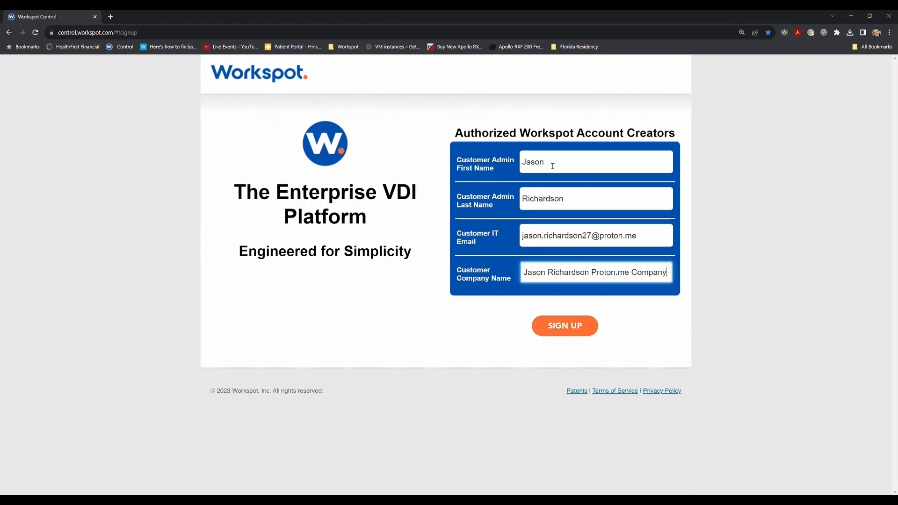
Submit the sign-up form and confirm the activation link from the Workspot account-ready e-mail.
{"action": "left_click", "coordinate": [566, 327]}
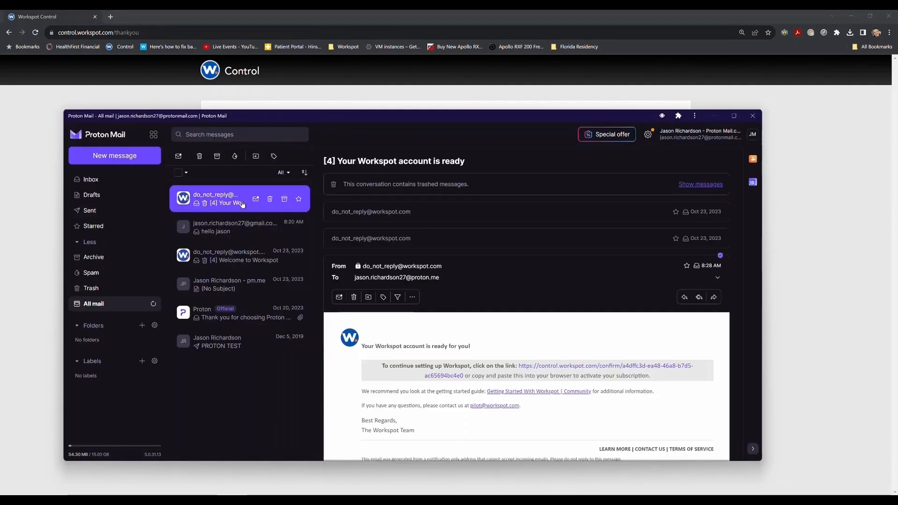
{"action": "left_click", "coordinate": [597, 368]}
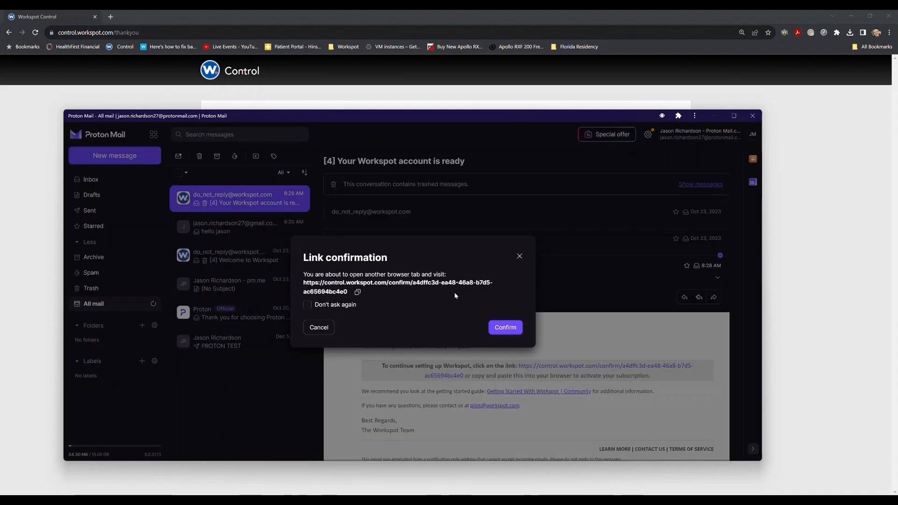
{"action": "left_click", "coordinate": [508, 328]}
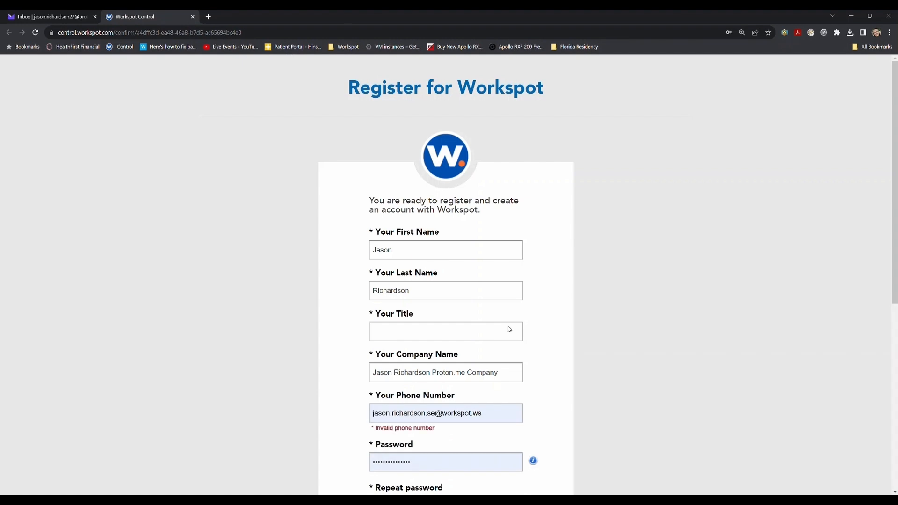
Enter Admin as the job title and replace the autofilled phone number.
{"action": "left_click", "coordinate": [509, 329]}
{"action": "type", "text": "Admin"}
{"action": "left_click", "coordinate": [429, 374]}
{"action": "scroll", "coordinate": [429, 374], "scroll_direction": "down", "scroll_amount": 1}
{"action": "left_click", "coordinate": [485, 373]}
{"action": "type", "text": "777-777-7777"}
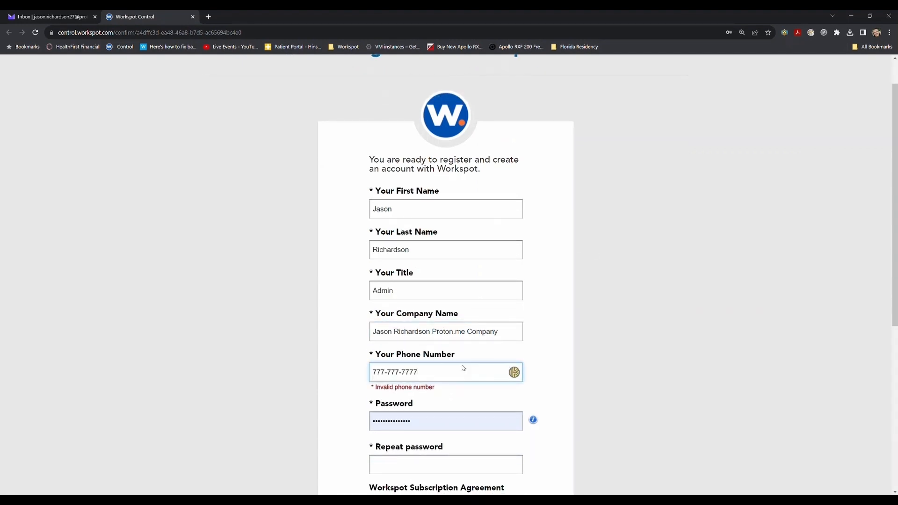
Re-enter the account password, accept the subscription agreement and submit the registration.
{"action": "left_click_drag", "start_coordinate": [443, 421], "coordinate": [367, 420]}
{"action": "type", "text": "•••••••••••••••"}
{"action": "key", "text": "Tab"}
{"action": "type", "text": "•••••••••••••••"}
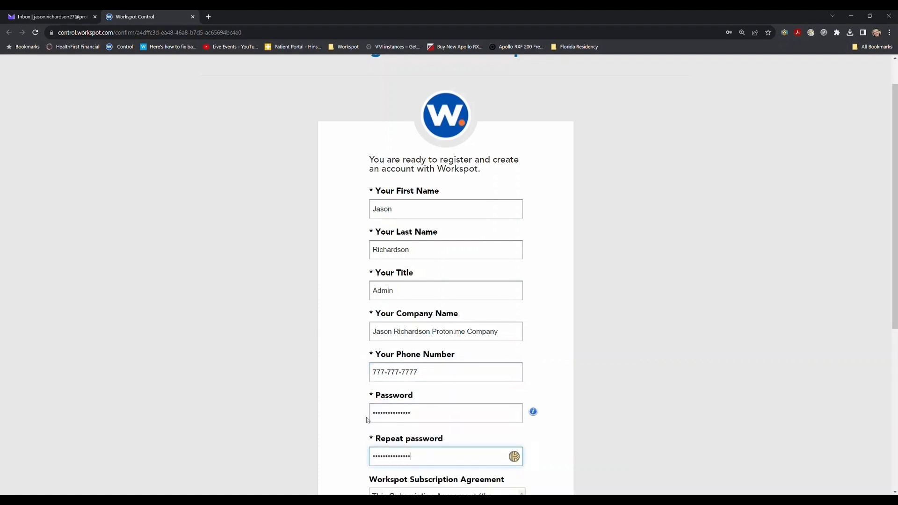
{"action": "scroll", "coordinate": [367, 420], "scroll_direction": "down", "scroll_amount": 5}
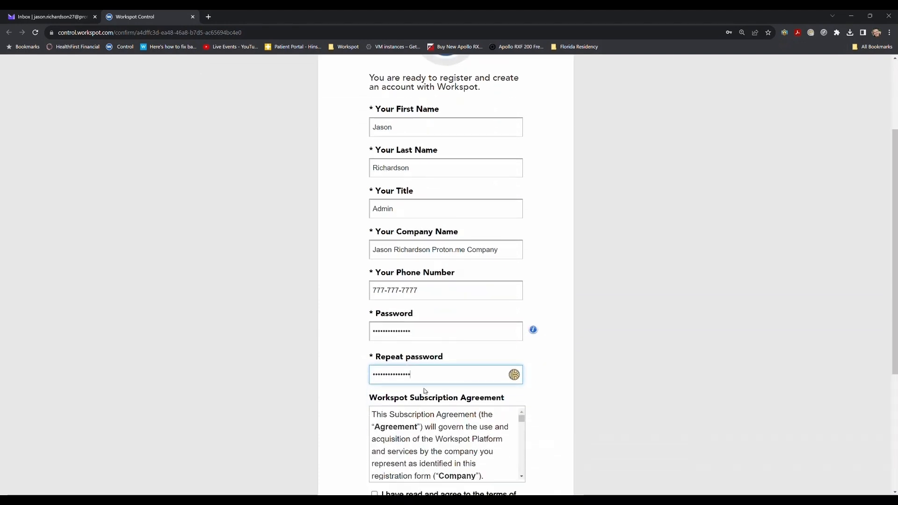
{"action": "left_click", "coordinate": [375, 372]}
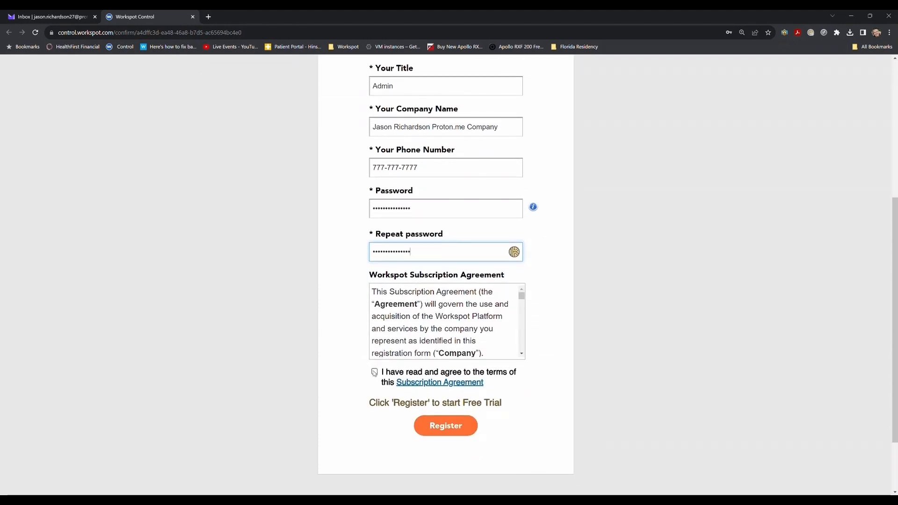
{"action": "left_click", "coordinate": [374, 372]}
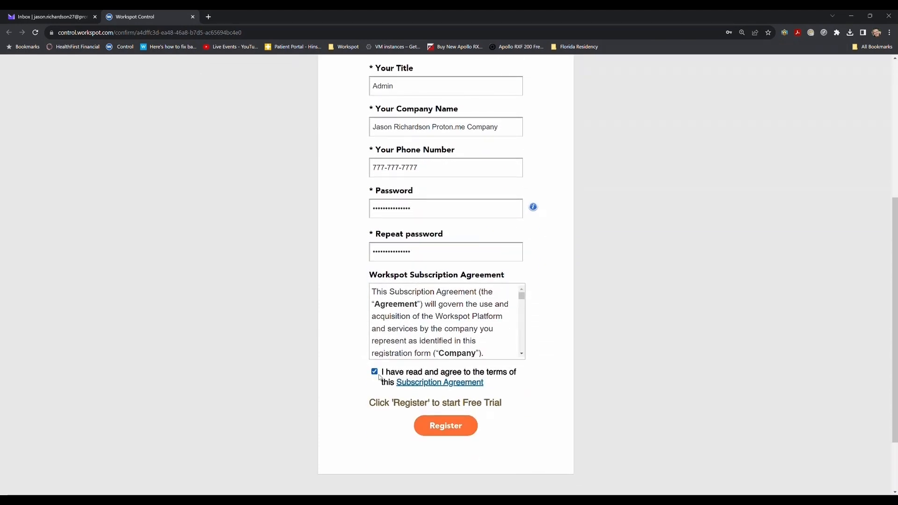
{"action": "left_click", "coordinate": [435, 425]}
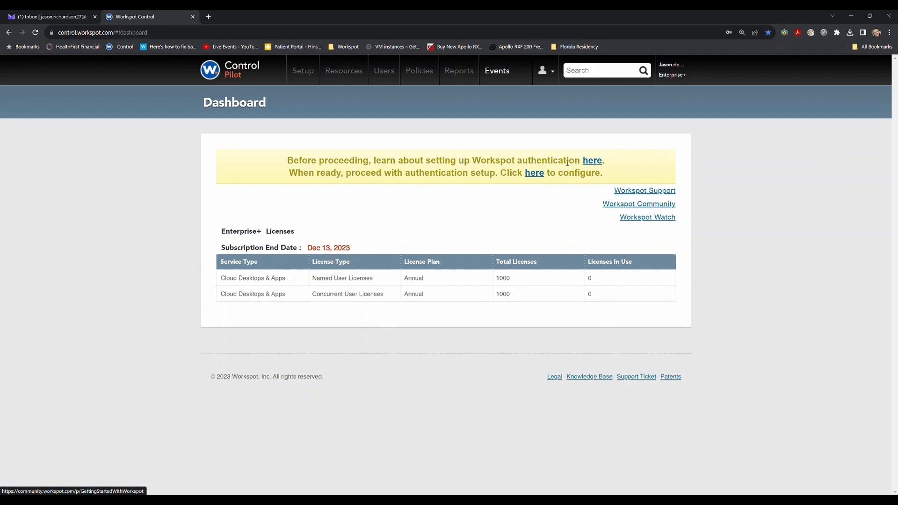
Choose Active Directory as the desktop sign-in method and continue back to the Dashboard.
{"action": "left_click", "coordinate": [540, 174]}
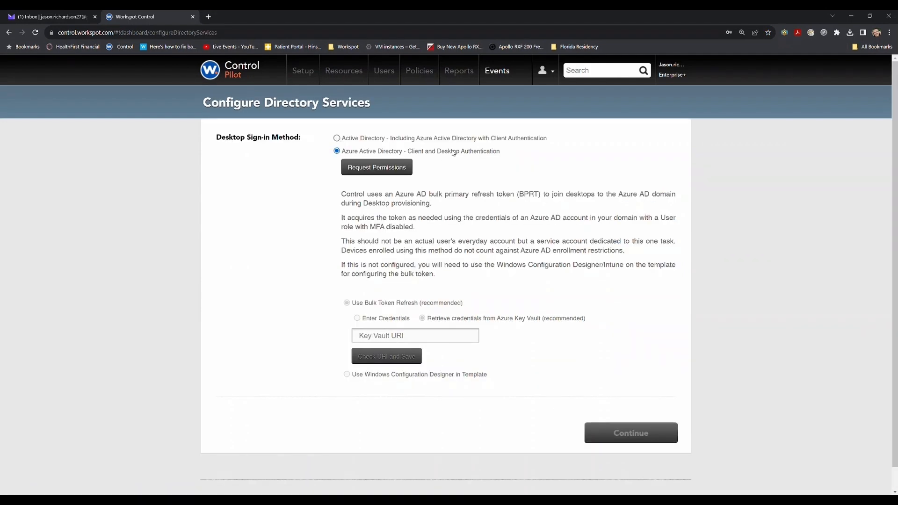
{"action": "left_click", "coordinate": [337, 138]}
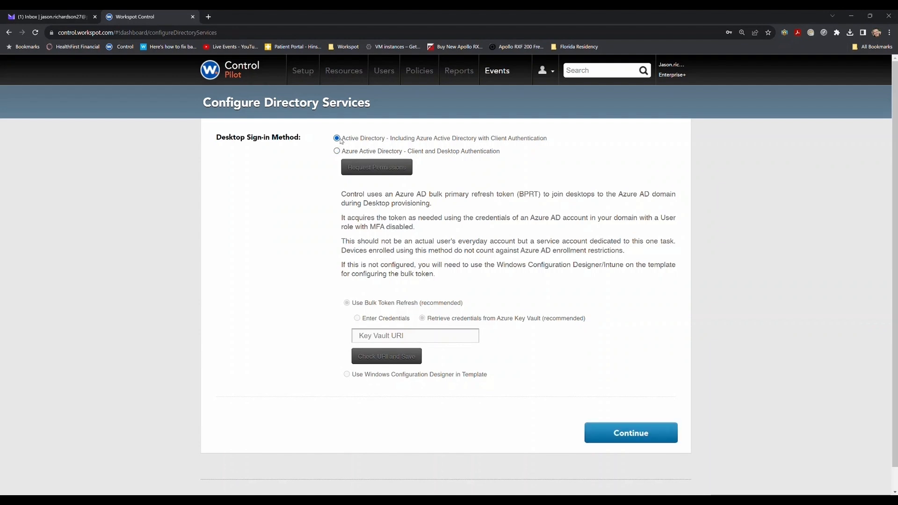
{"action": "left_click", "coordinate": [629, 439]}
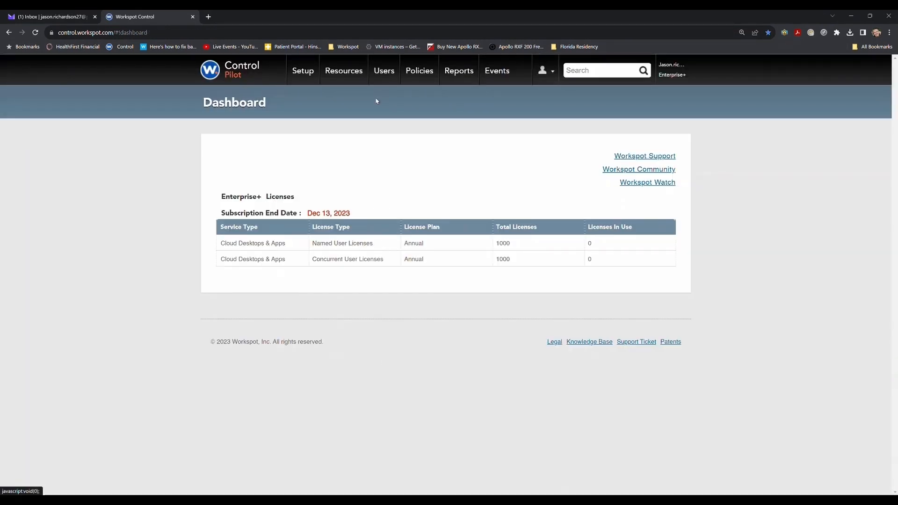
Configure the Named License Group under Users > Groups with Directory set to None.
{"action": "left_click", "coordinate": [381, 73]}
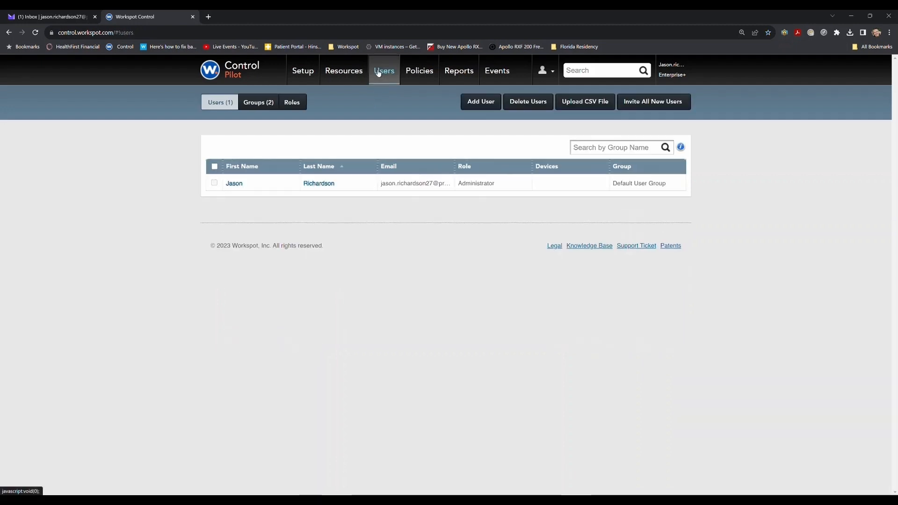
{"action": "left_click", "coordinate": [256, 103]}
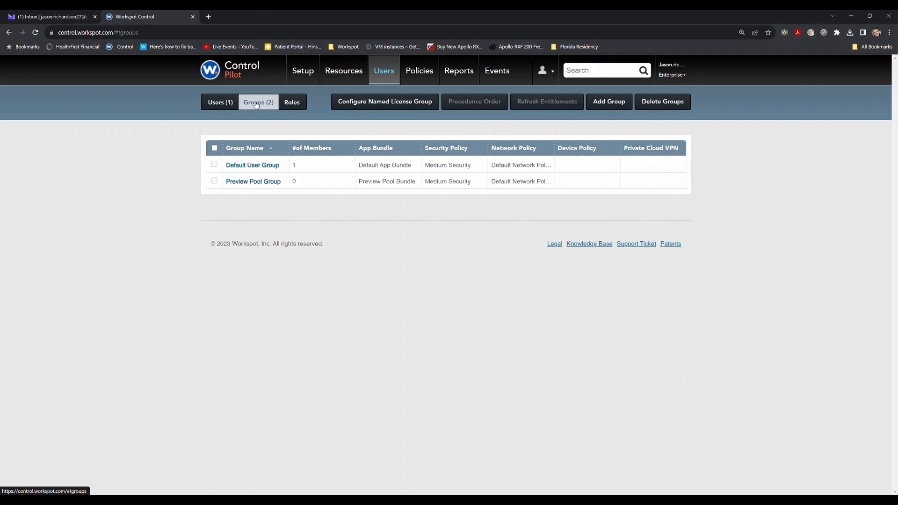
{"action": "left_click", "coordinate": [384, 104]}
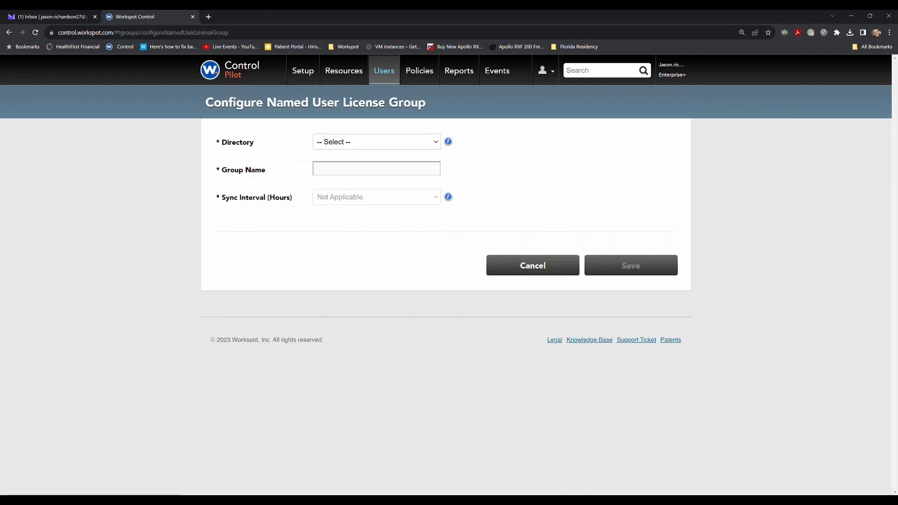
{"action": "left_click", "coordinate": [320, 143]}
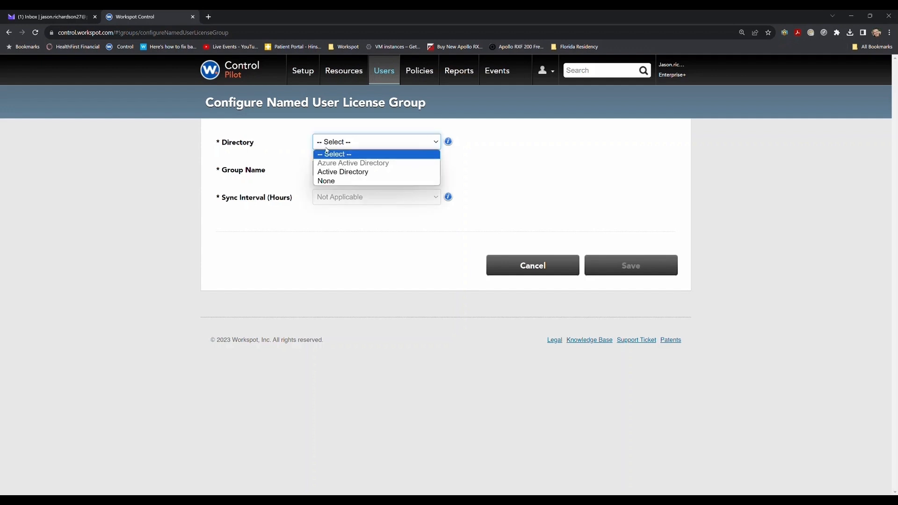
{"action": "left_click", "coordinate": [328, 181]}
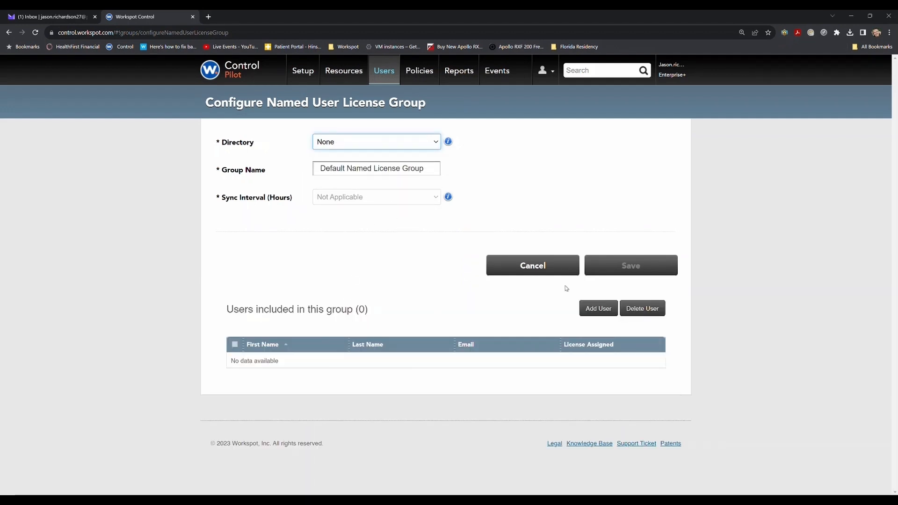
Add the administrator user to the license group and confirm.
{"action": "left_click", "coordinate": [598, 310]}
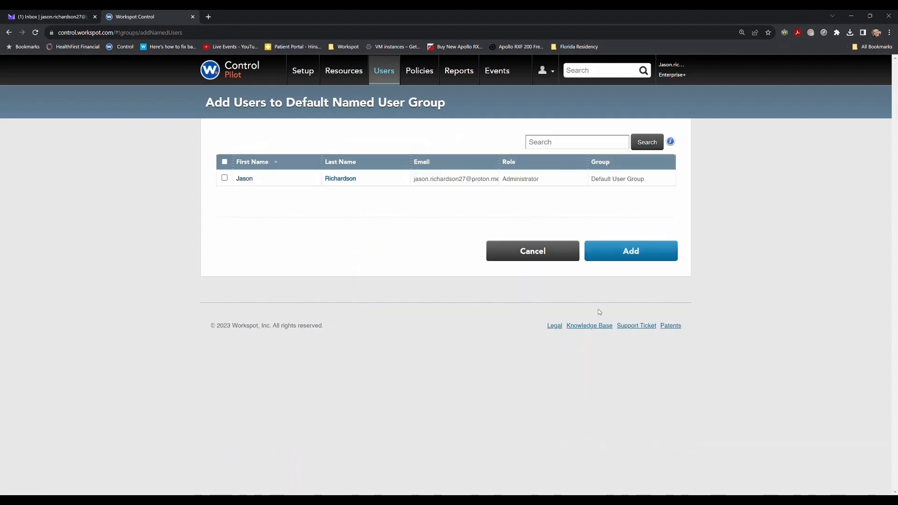
{"action": "left_click", "coordinate": [225, 178]}
{"action": "left_click", "coordinate": [631, 256]}
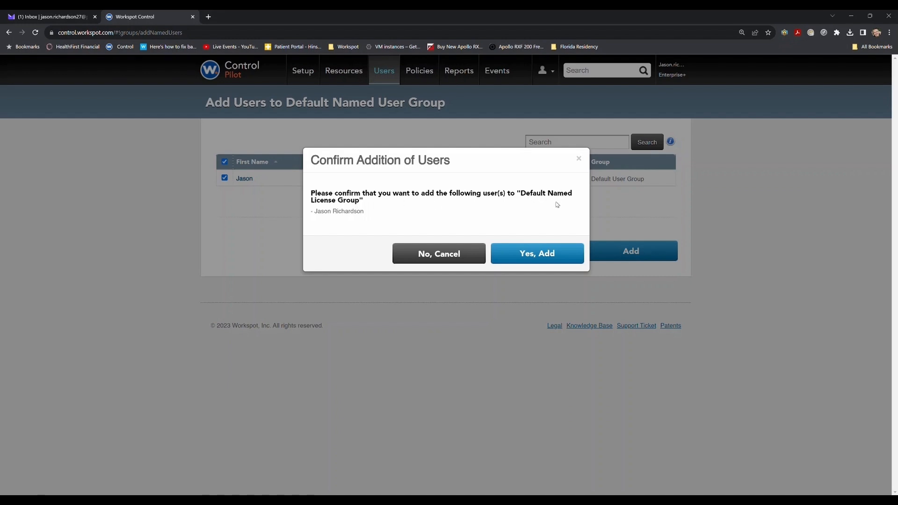
{"action": "left_click", "coordinate": [537, 254]}
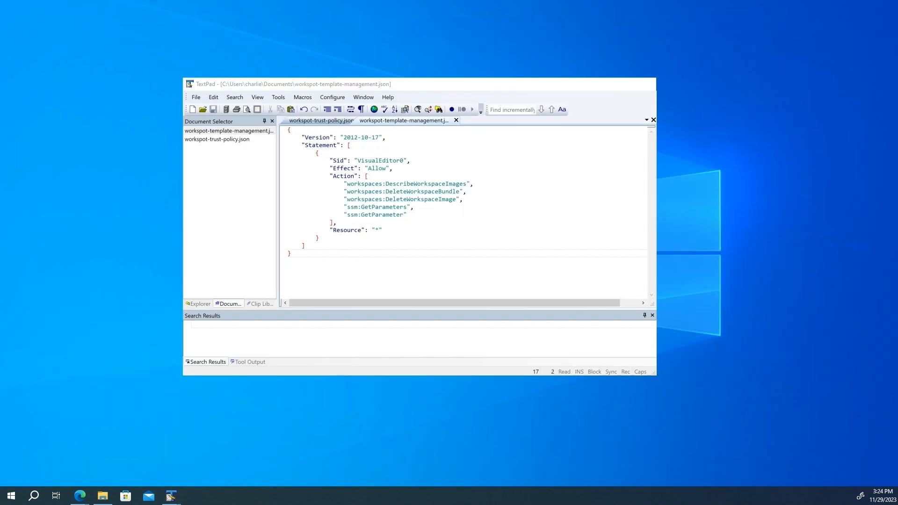
{"action": "left_click", "coordinate": [172, 456]}
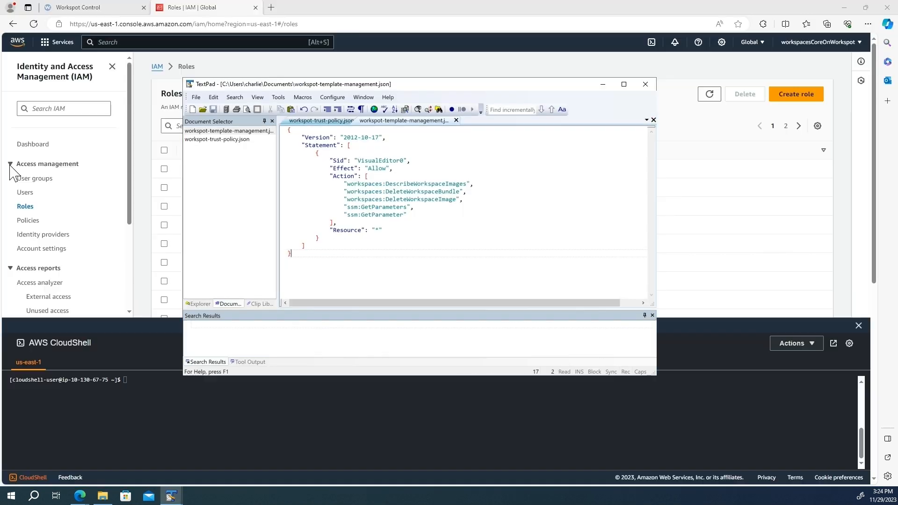
{"action": "left_click", "coordinate": [309, 121]}
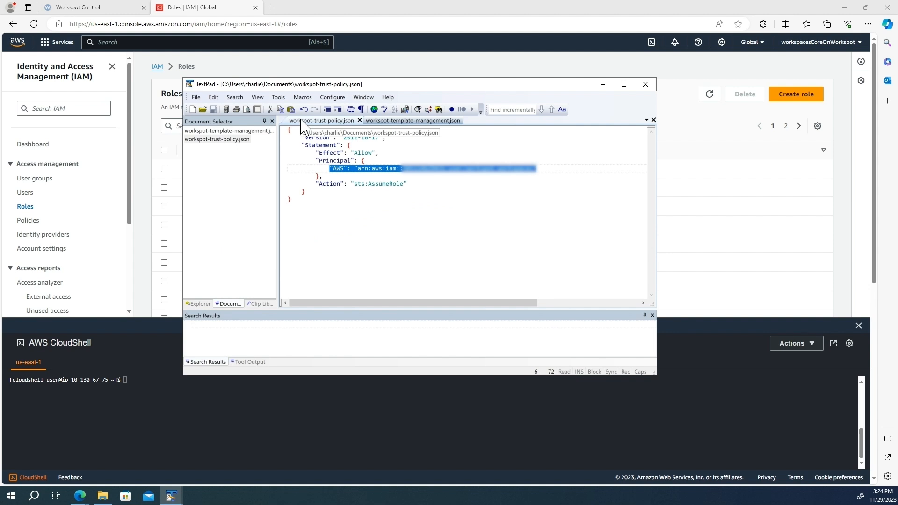
{"action": "left_click", "coordinate": [541, 167]}
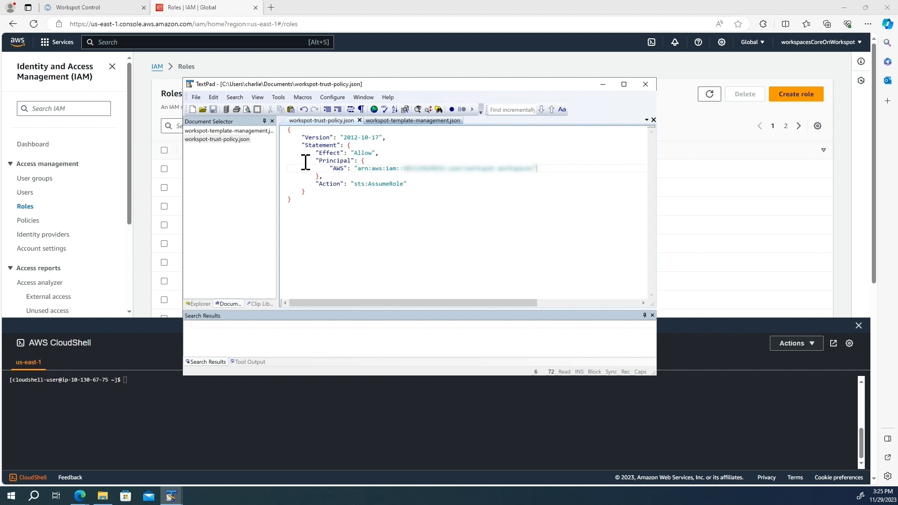
{"action": "left_click_drag", "start_coordinate": [329, 169], "coordinate": [546, 170]}
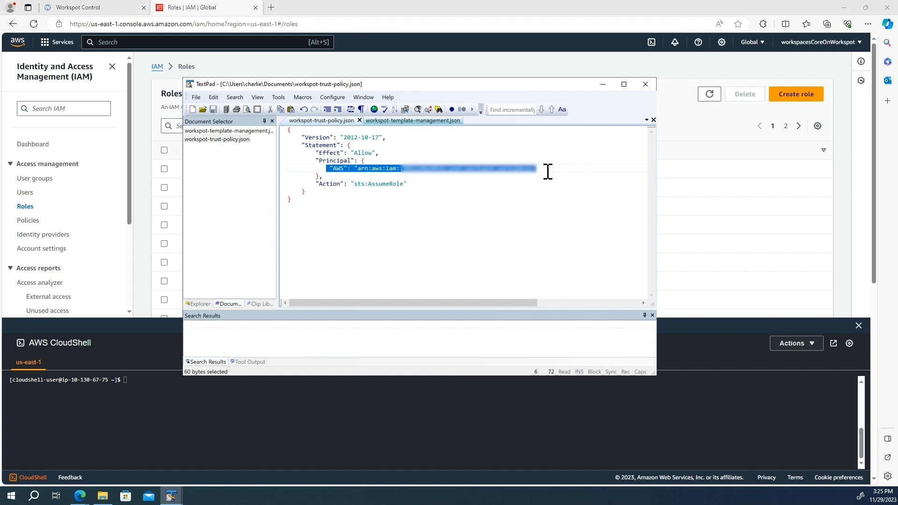
{"action": "left_click", "coordinate": [417, 121]}
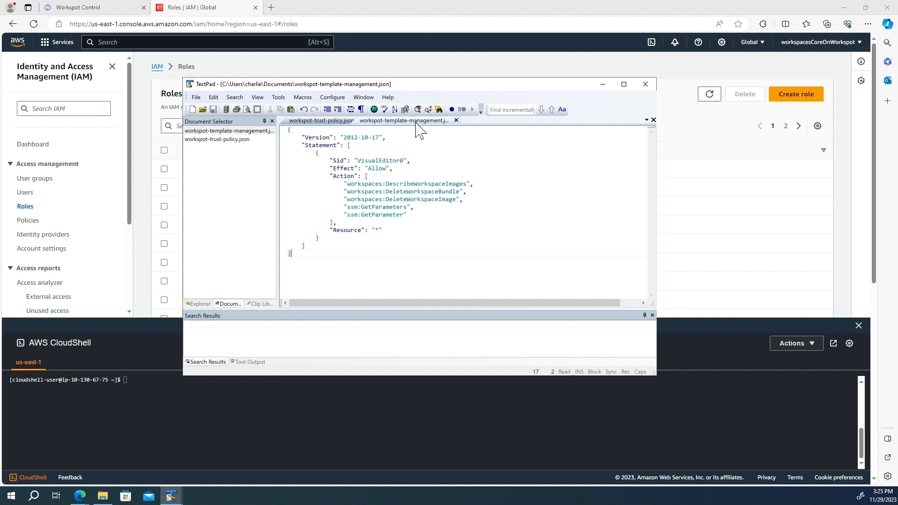
{"action": "left_click", "coordinate": [692, 343]}
{"action": "left_click", "coordinate": [795, 346]}
{"action": "left_click", "coordinate": [717, 445]}
{"action": "left_click", "coordinate": [480, 163]}
{"action": "left_click", "coordinate": [600, 325]}
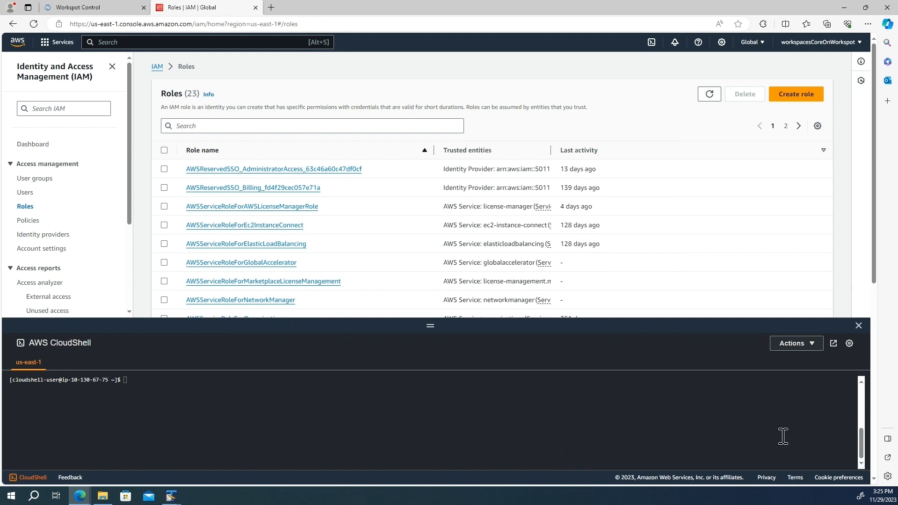
Upload workspot-template-management.json to CloudShell.
{"action": "left_click", "coordinate": [812, 345]}
{"action": "left_click", "coordinate": [717, 444]}
{"action": "double_click", "coordinate": [375, 155]}
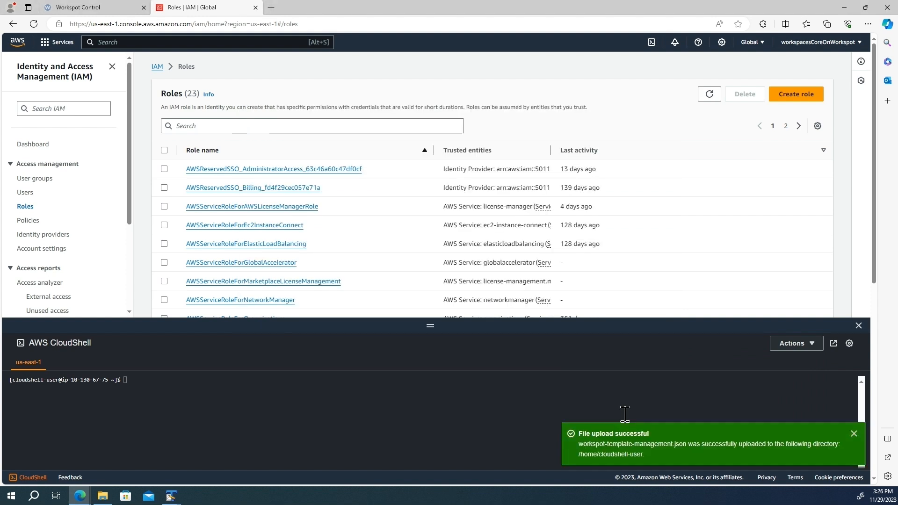
{"action": "left_click", "coordinate": [854, 434]}
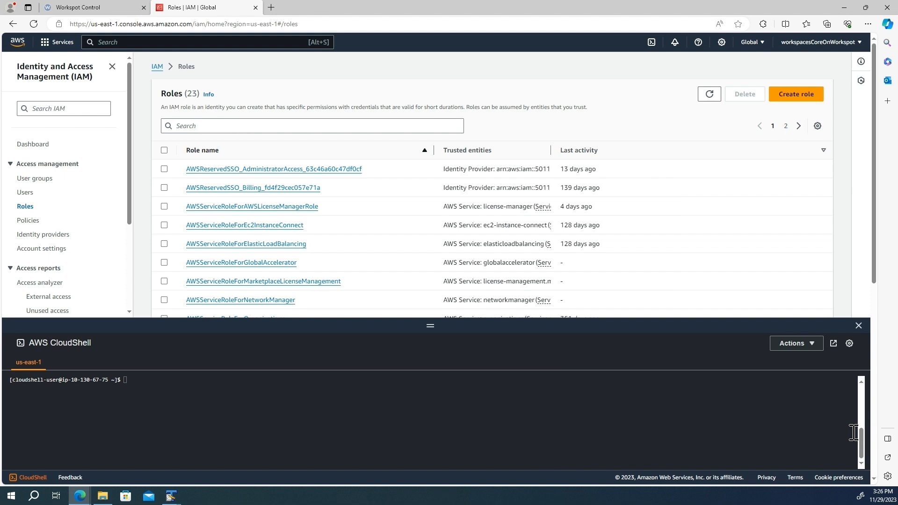
Run the create-role command in CloudShell and copy the workspot-admin-role ARN.
{"action": "left_click", "coordinate": [134, 387]}
{"action": "type", "text": "aws iam create-role --role-name workspot-admin-role --max-session-duration 43200 --assume-role-policy-document file://workspot-trust-policy.json"}
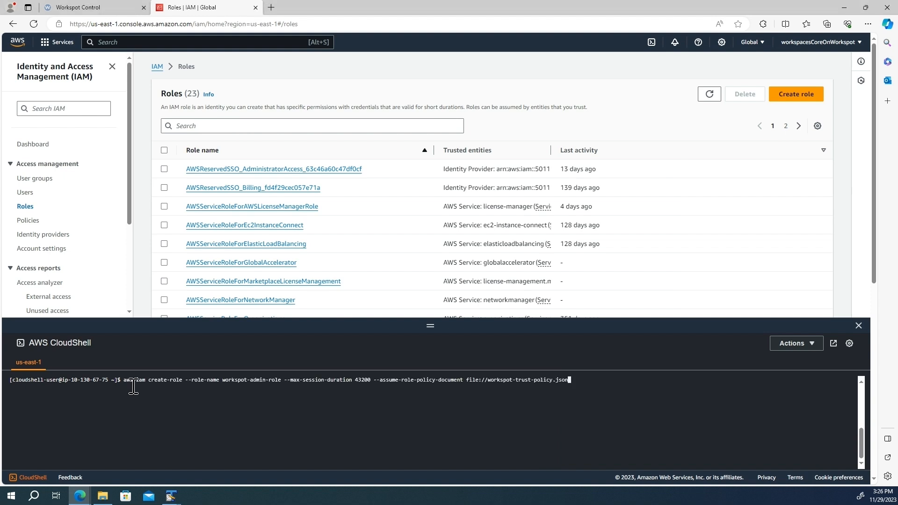
{"action": "key", "text": "Return"}
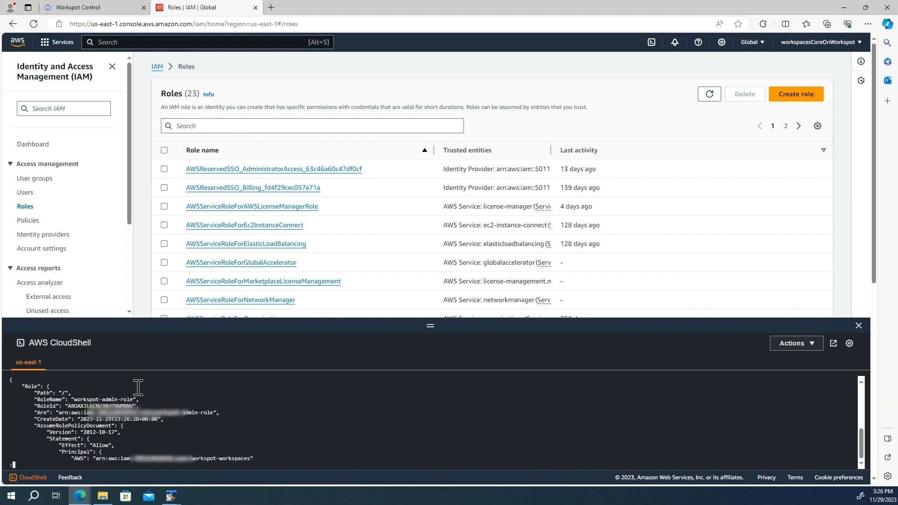
{"action": "double_click", "coordinate": [101, 413]}
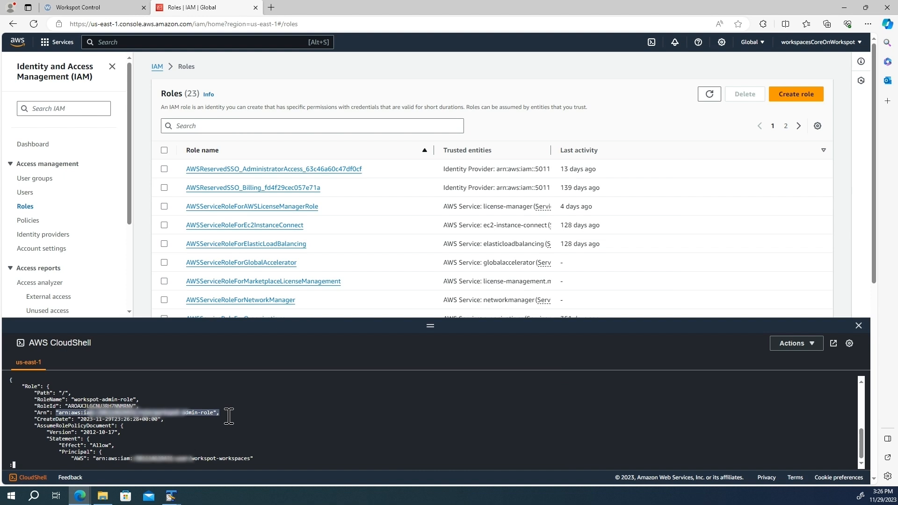
{"action": "key", "text": "q"}
{"action": "key", "text": "Return"}
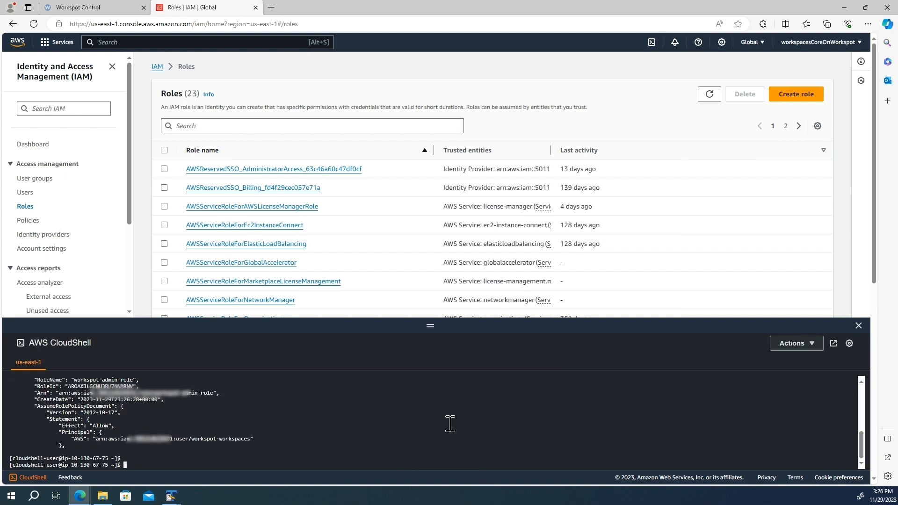
Create the workspot-template-management policy and attach it to workspot-admin-role.
{"action": "key", "text": "alt+Tab"}
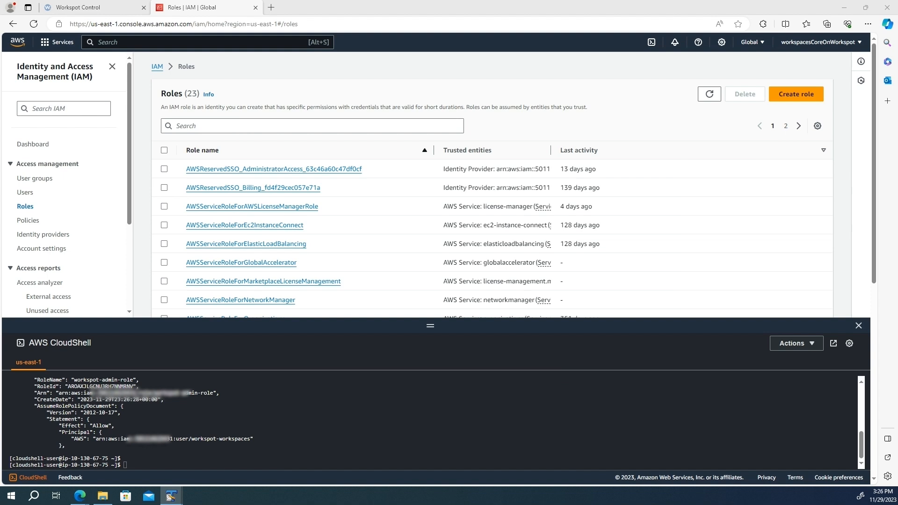
{"action": "left_click", "coordinate": [445, 423]}
{"action": "type", "text": "aws iam create-policy --policy-name workspot-template-management --policy-document file://workspot-template-management.json"}
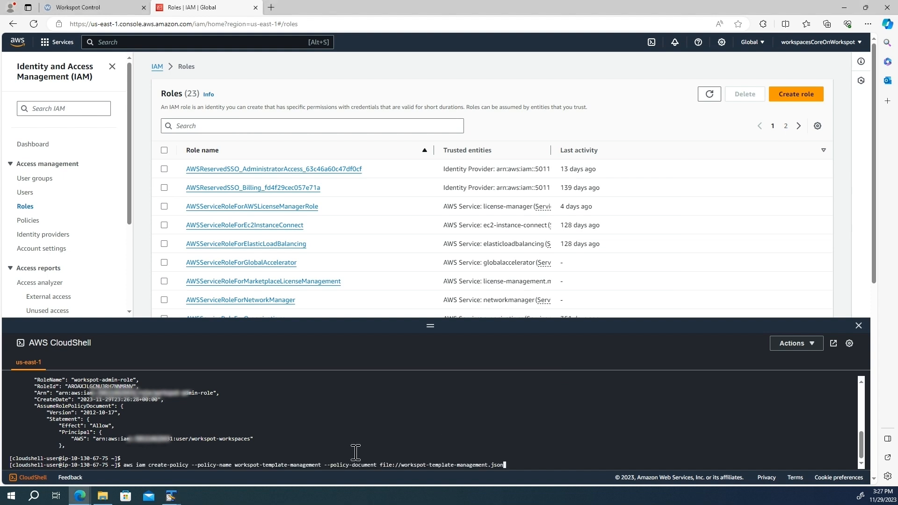
{"action": "key", "text": "Return"}
{"action": "key", "text": "q"}
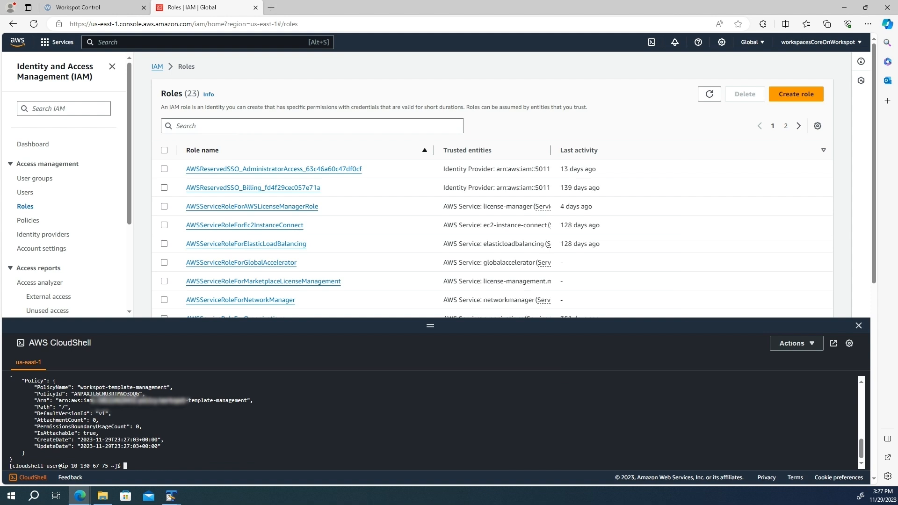
{"action": "key", "text": "alt+Tab"}
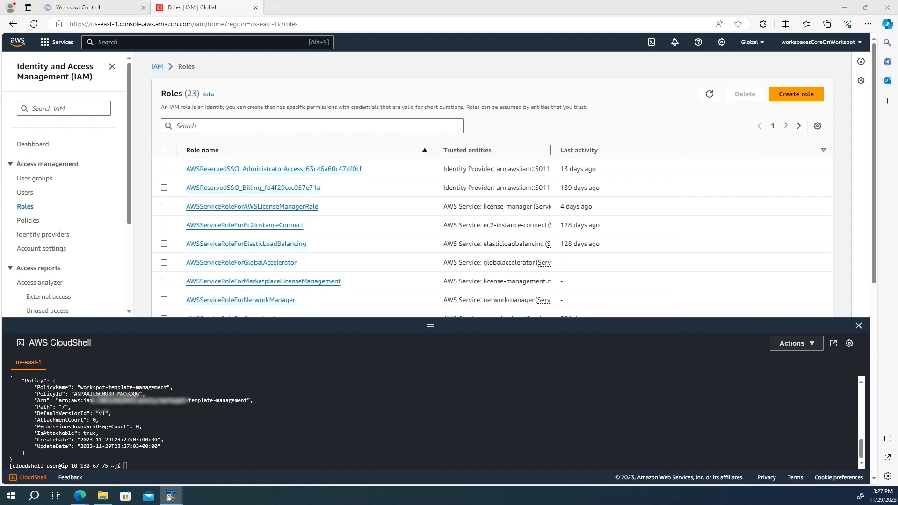
{"action": "left_click", "coordinate": [363, 453]}
{"action": "key", "text": "ctrl+v"}
{"action": "key", "text": "Return"}
{"action": "key", "text": "Return"}
{"action": "key", "text": "Return"}
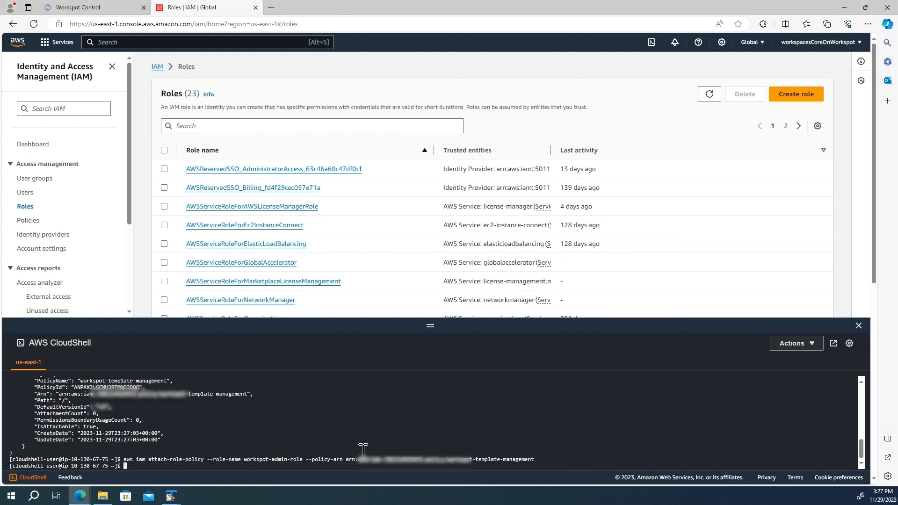
Attach AmazonEC2FullAccess, AWSDirectoryServiceReadOnlyAccess and AmazonWorkSpacesAdmin to workspot-admin-role.
{"action": "key", "text": "alt+Tab"}
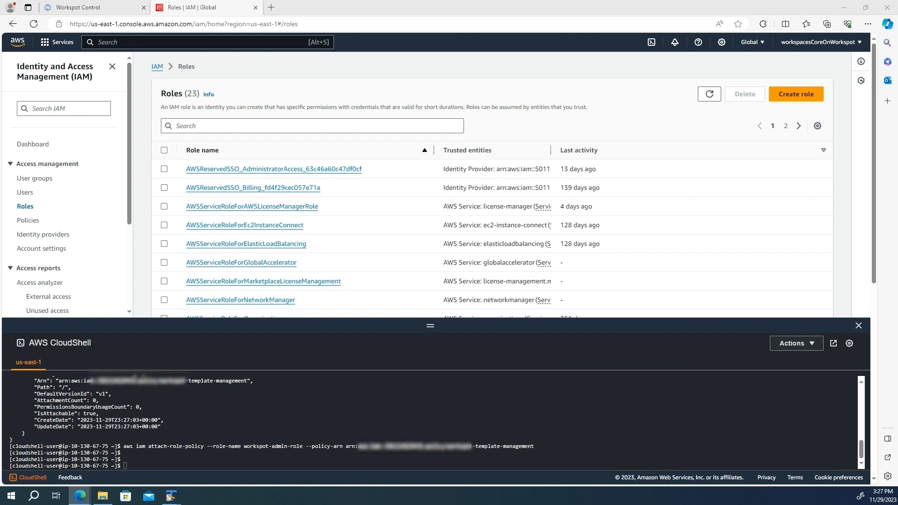
{"action": "key", "text": "alt+Tab"}
{"action": "left_click", "coordinate": [238, 456]}
{"action": "type", "text": "aws iam attach-role-policy --role-name workspot-admin-role --policy-arn \"arn:aws:iam::aws:policy/AmazonEC2FullAccess\""}
{"action": "key", "text": "Return"}
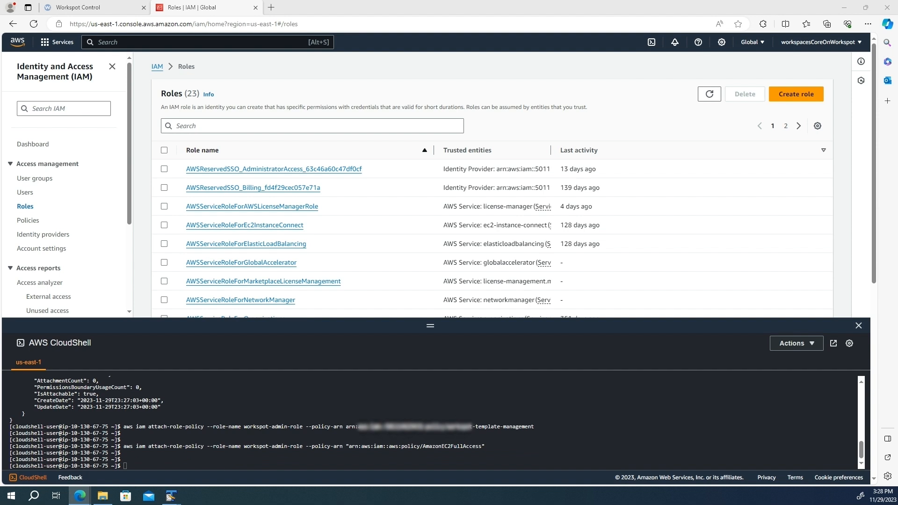
{"action": "key", "text": "alt+Tab"}
{"action": "type", "text": "aws iam attach-role-policy --role-name workspot-admin-role --policy-arn \"arn:aws:iam::aws:policy/AWSDirectoryServiceReadOnlyAccess\""}
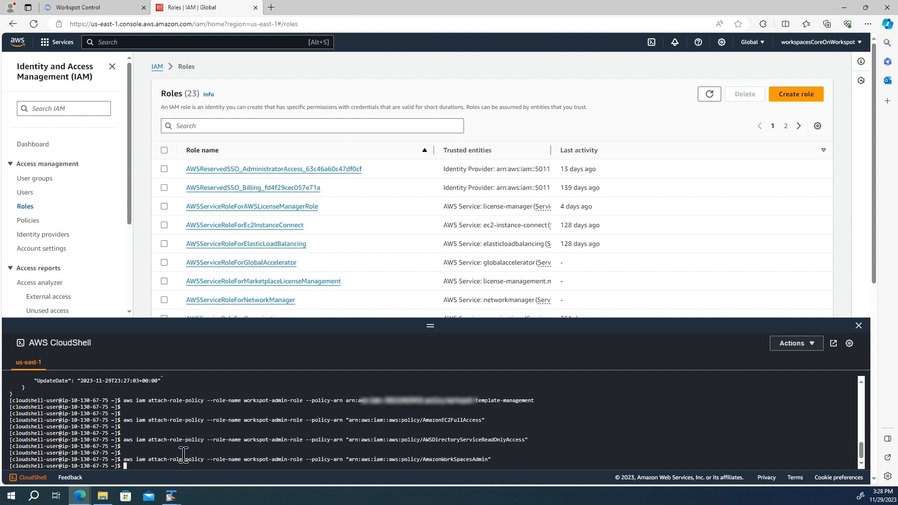
{"action": "key", "text": "Return"}
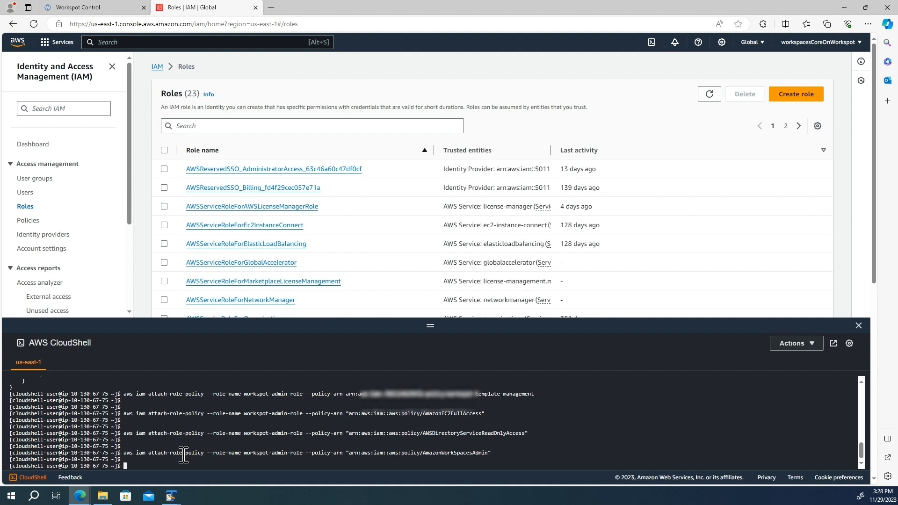
{"action": "key", "text": "Return"}
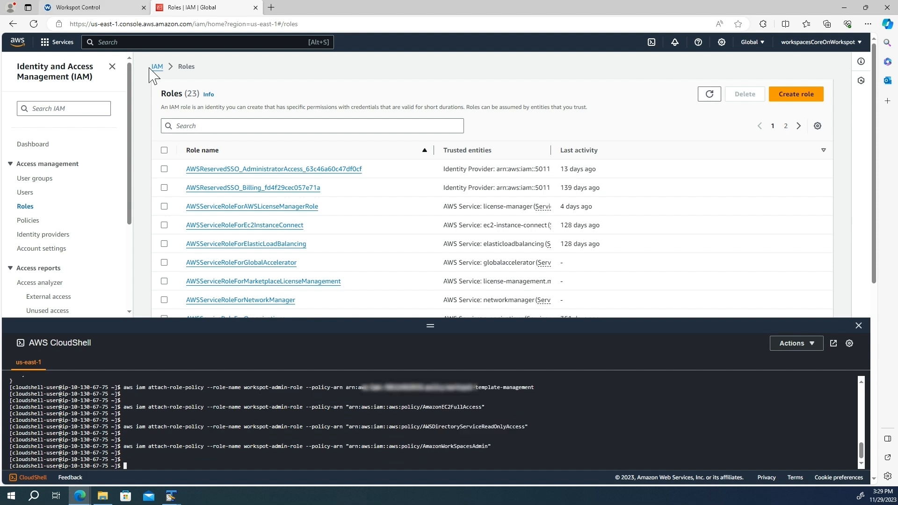
{"action": "left_click", "coordinate": [104, 8]}
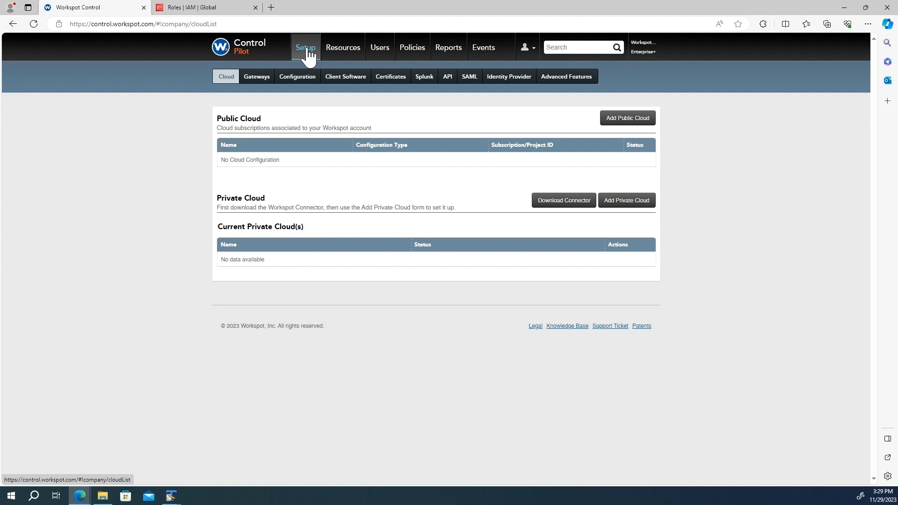
Start a new Amazon WorkSpaces Core public cloud named 'Workspot Workspaces Core'.
{"action": "left_click", "coordinate": [637, 121]}
{"action": "left_click", "coordinate": [435, 159]}
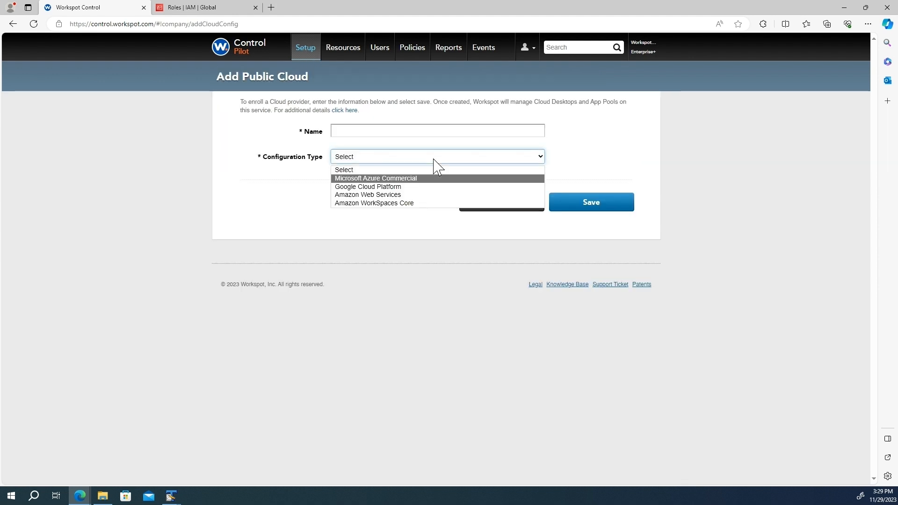
{"action": "left_click", "coordinate": [369, 204]}
{"action": "left_click", "coordinate": [361, 132]}
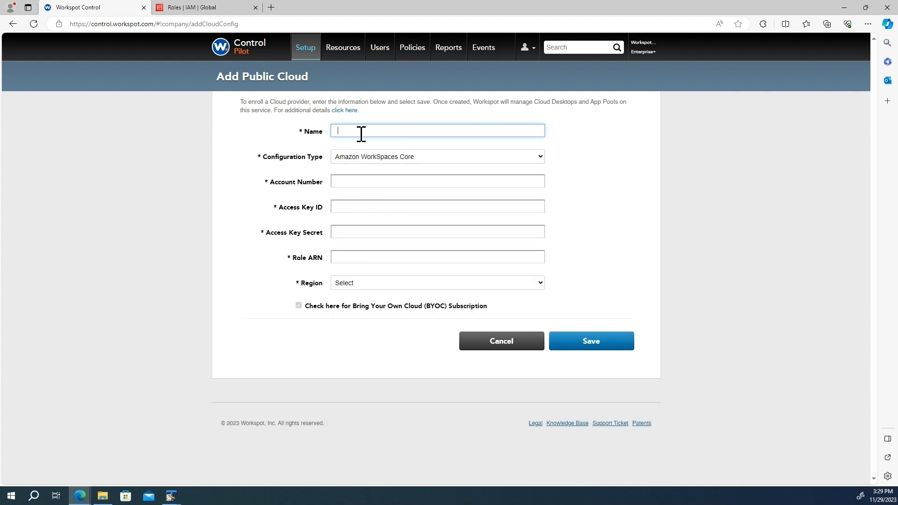
{"action": "type", "text": "Workspot Workspaces Core"}
Fill in the AWS account number, access keys and role ARN, choose us-east-1, and save.
{"action": "left_click", "coordinate": [357, 178]}
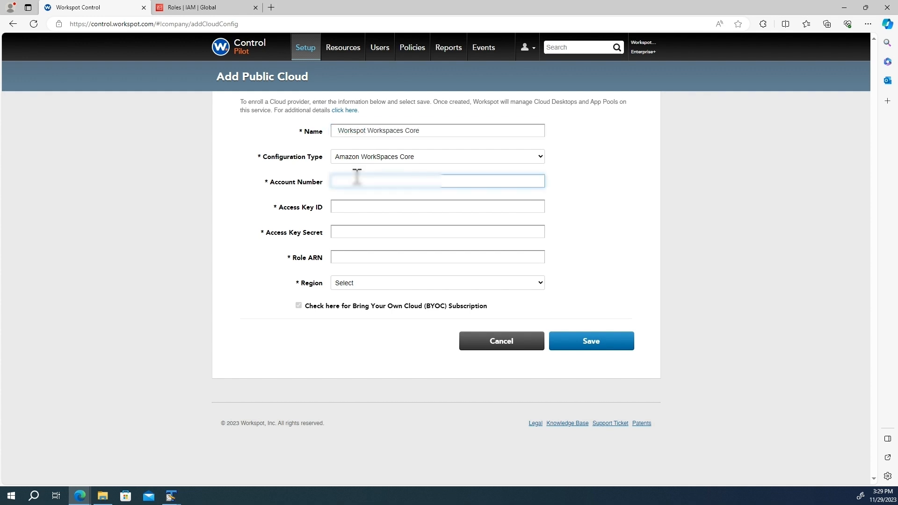
{"action": "left_click", "coordinate": [363, 181]}
{"action": "key", "text": "ctrl+v"}
{"action": "key", "text": "Tab"}
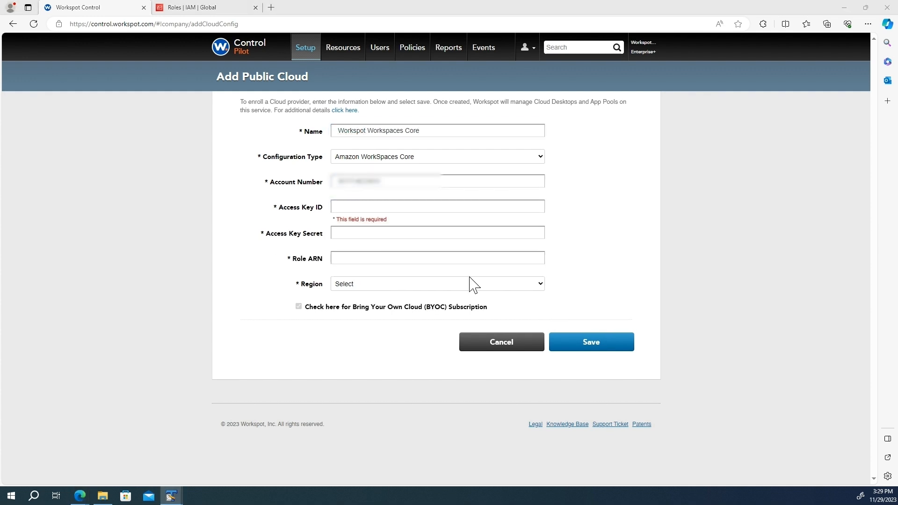
{"action": "key", "text": "ctrl+v"}
{"action": "key", "text": "Tab"}
{"action": "key", "text": "ctrl+v"}
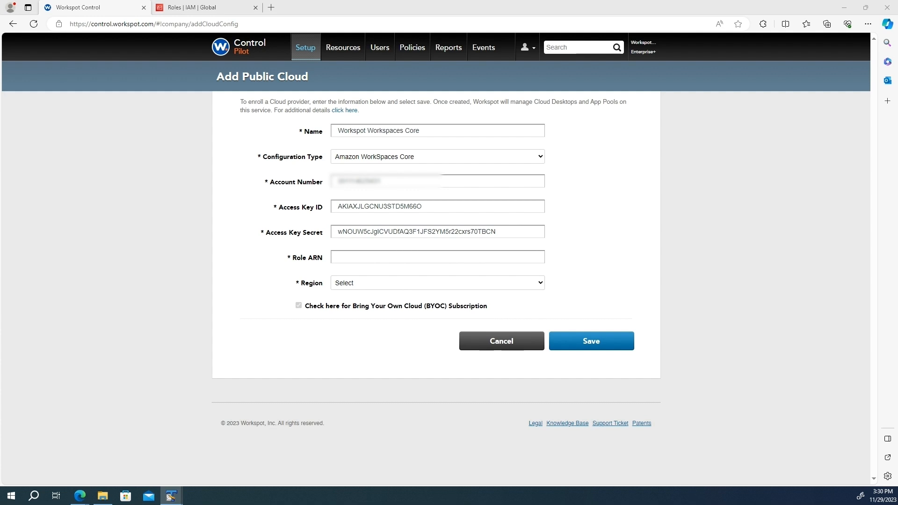
{"action": "key", "text": "Tab"}
{"action": "key", "text": "ctrl+v"}
{"action": "left_click", "coordinate": [392, 283]}
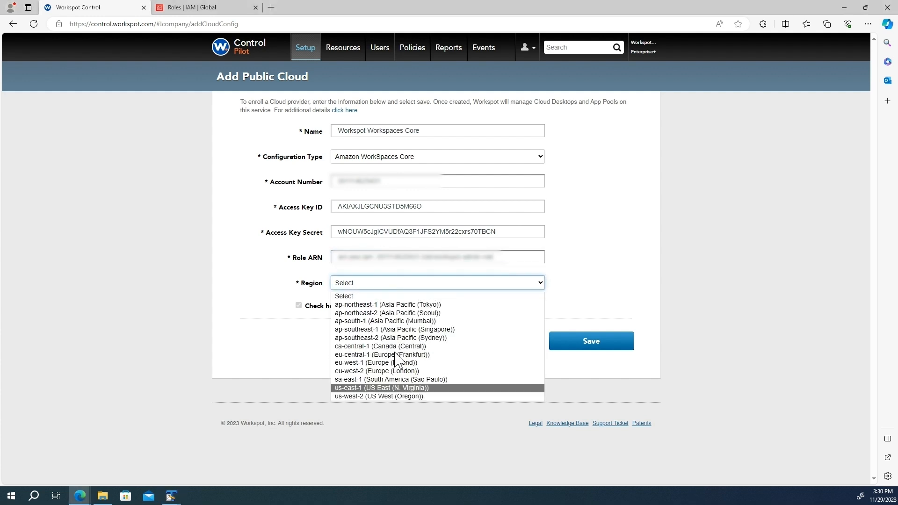
{"action": "left_click", "coordinate": [390, 386]}
{"action": "left_click", "coordinate": [593, 342]}
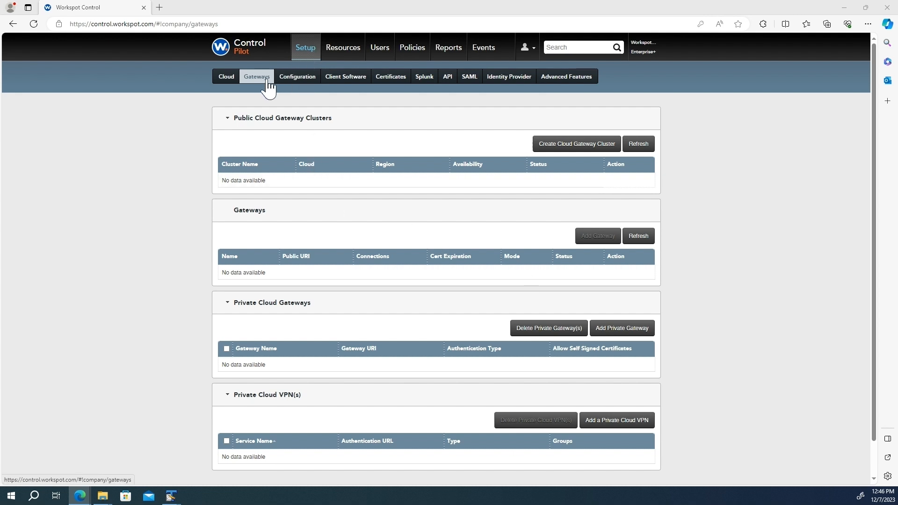
Start a gateway cluster on Workspot Workspaces Core in us-east-1, dmz-2 subnet, Gateway-security-group.
{"action": "left_click", "coordinate": [572, 146]}
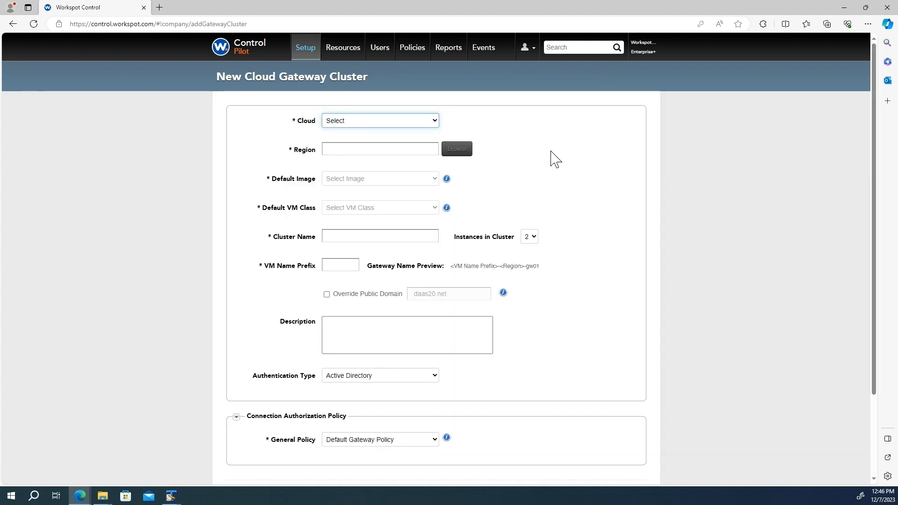
{"action": "left_click", "coordinate": [389, 122]}
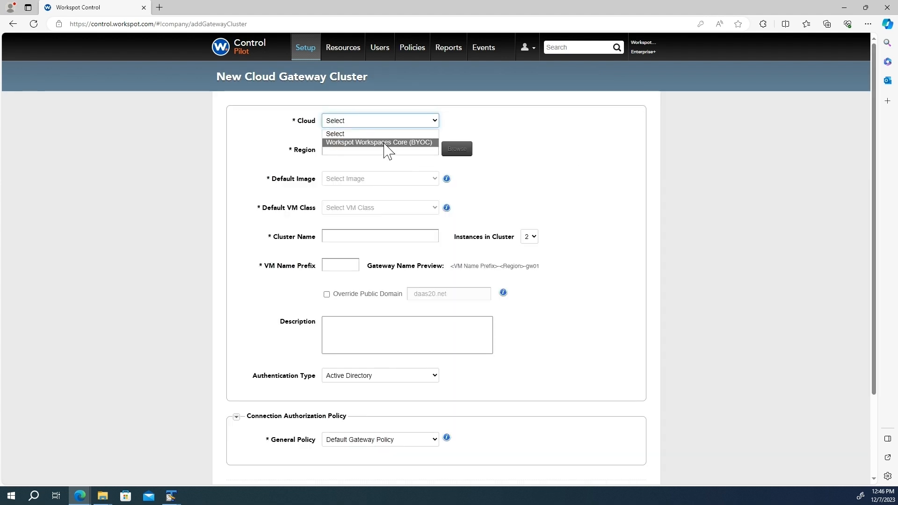
{"action": "left_click", "coordinate": [385, 143]}
{"action": "left_click", "coordinate": [403, 150]}
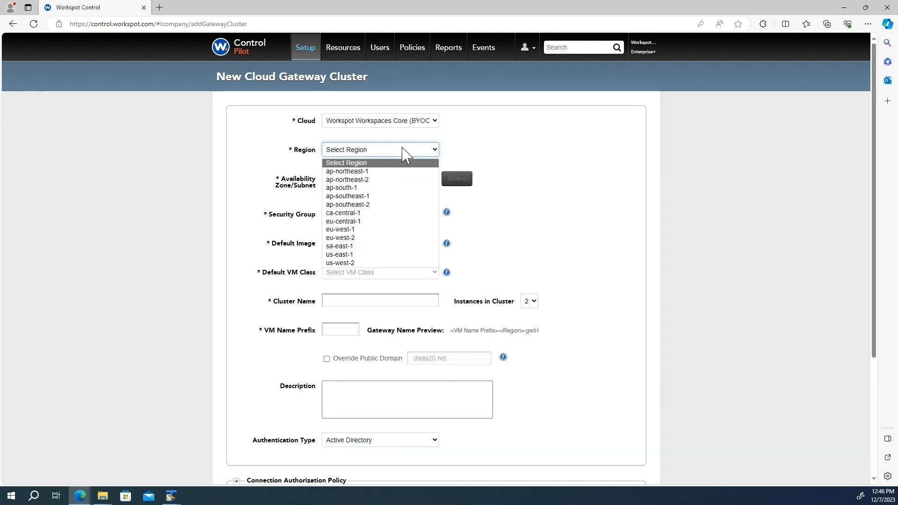
{"action": "left_click", "coordinate": [385, 244]}
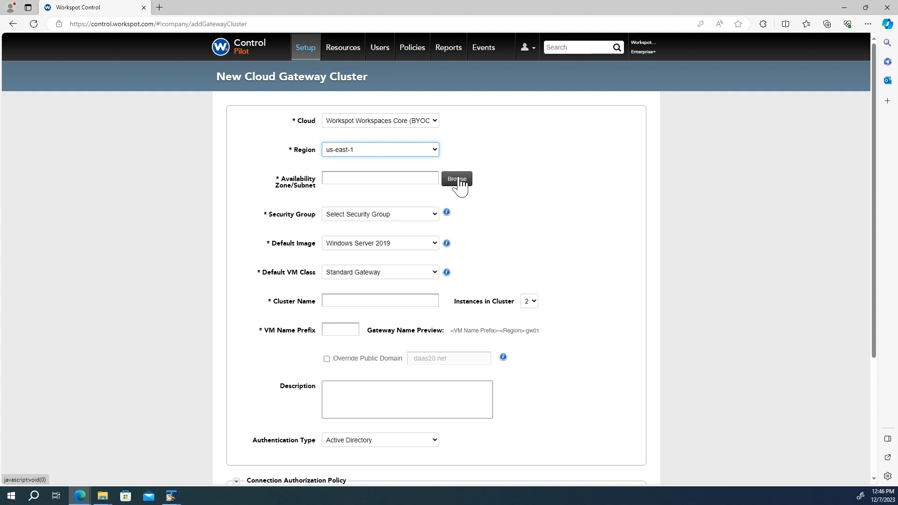
{"action": "left_click", "coordinate": [458, 180]}
{"action": "left_click", "coordinate": [555, 274]}
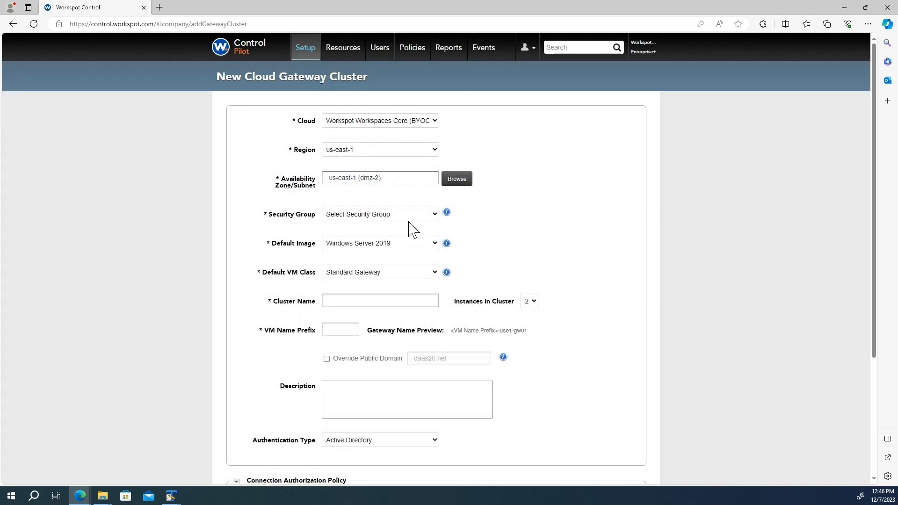
{"action": "left_click", "coordinate": [410, 218]}
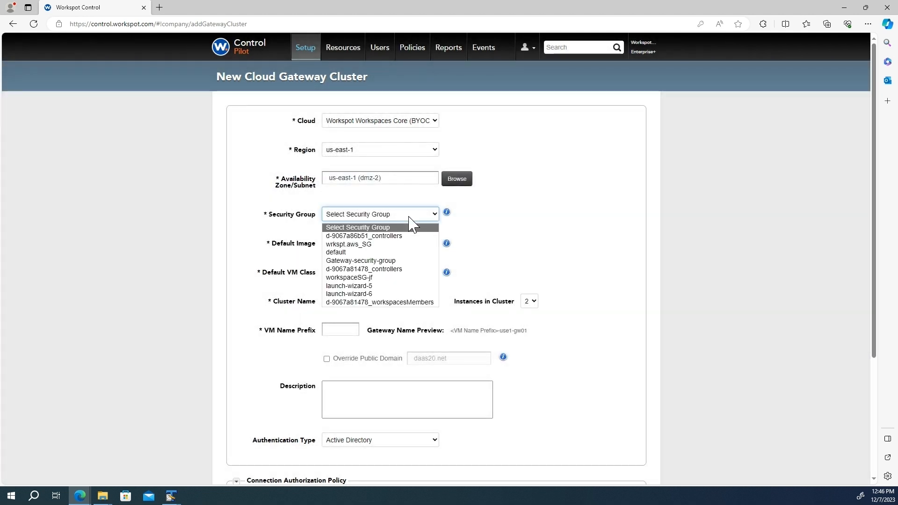
{"action": "left_click", "coordinate": [412, 262]}
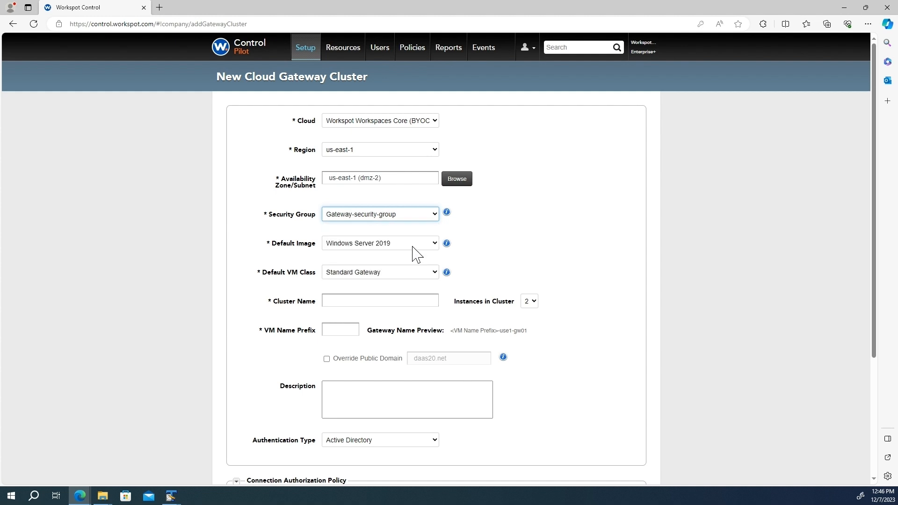
Keep Windows Server 2019 as image, choose Basic Gateway VM class, and name it myCluster.
{"action": "left_click", "coordinate": [426, 243]}
{"action": "left_click", "coordinate": [400, 266]}
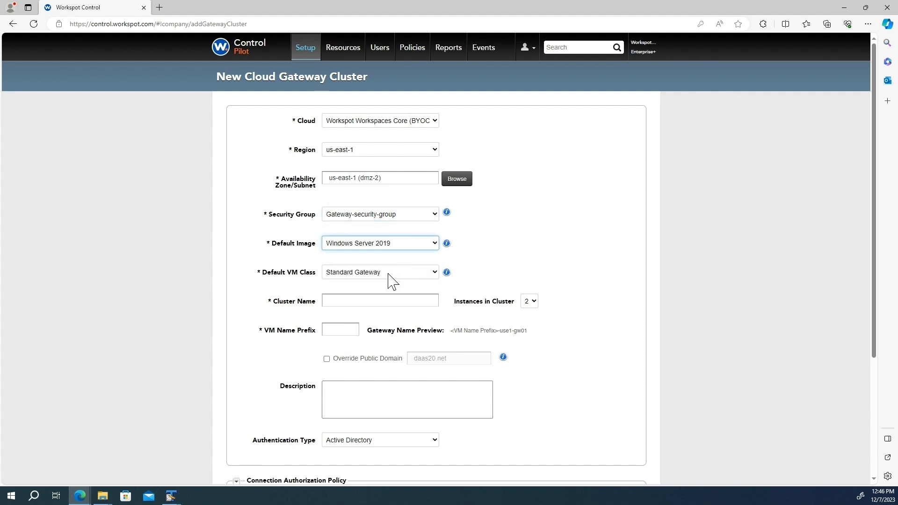
{"action": "left_click", "coordinate": [387, 277]}
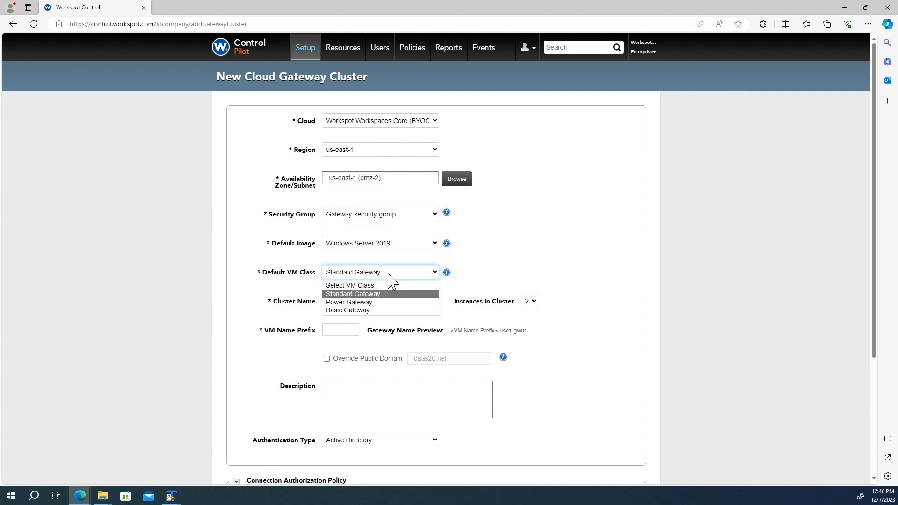
{"action": "left_click", "coordinate": [388, 311]}
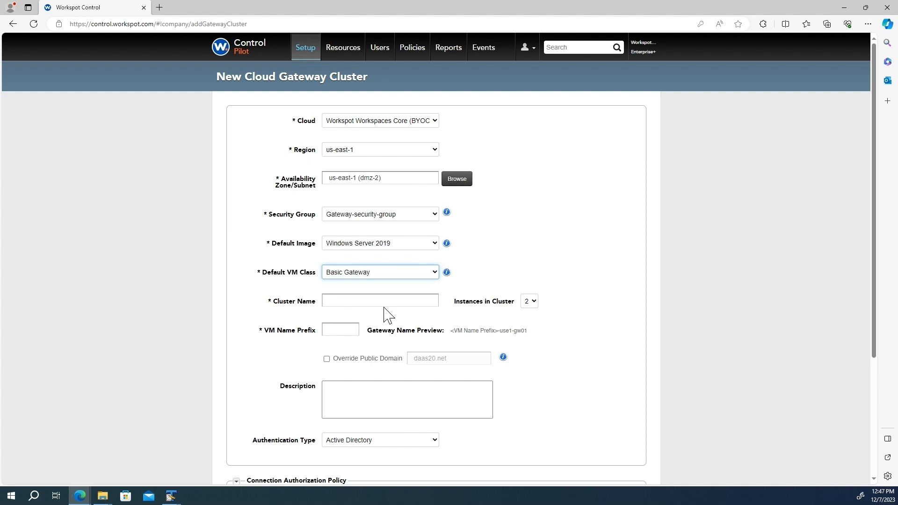
{"action": "left_click", "coordinate": [376, 300]}
{"action": "type", "text": "myCluster"}
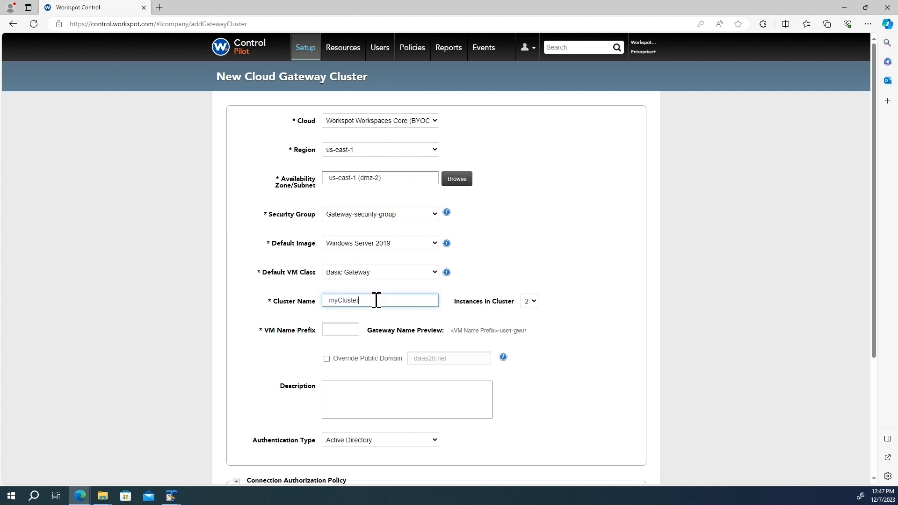
Set one instance in the cluster and VM name prefix gtwy.
{"action": "left_click", "coordinate": [530, 304]}
{"action": "left_click", "coordinate": [533, 318]}
{"action": "left_click", "coordinate": [346, 331]}
{"action": "type", "text": "gtwy"}
{"action": "left_click", "coordinate": [312, 359]}
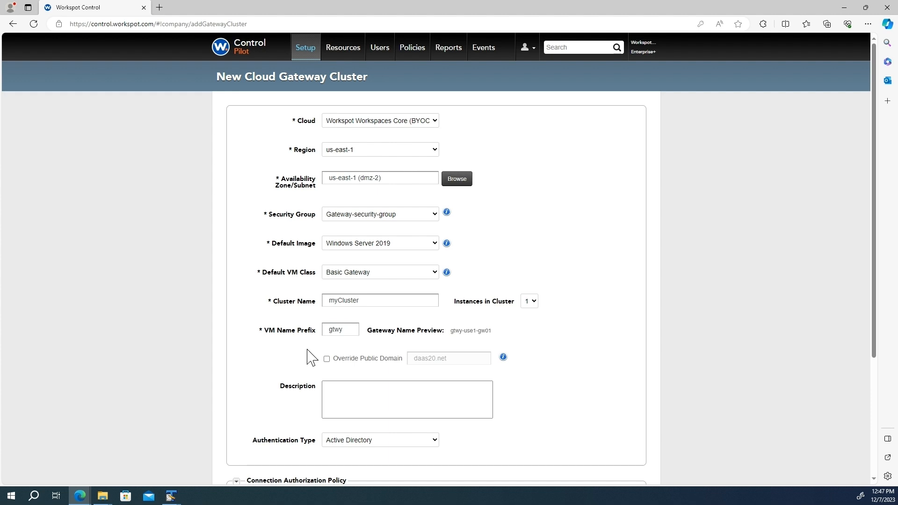
{"action": "scroll", "coordinate": [312, 358], "scroll_direction": "down", "scroll_amount": 1}
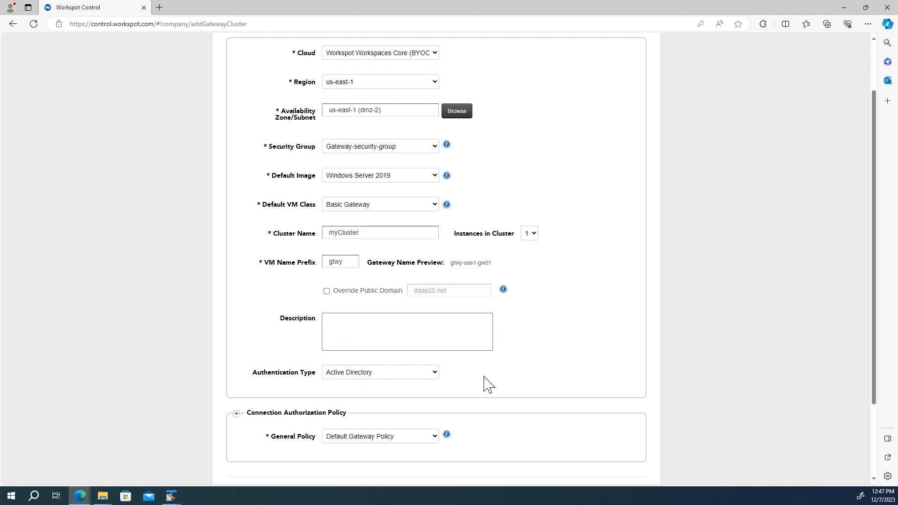
{"action": "scroll", "coordinate": [488, 385], "scroll_direction": "down", "scroll_amount": 2}
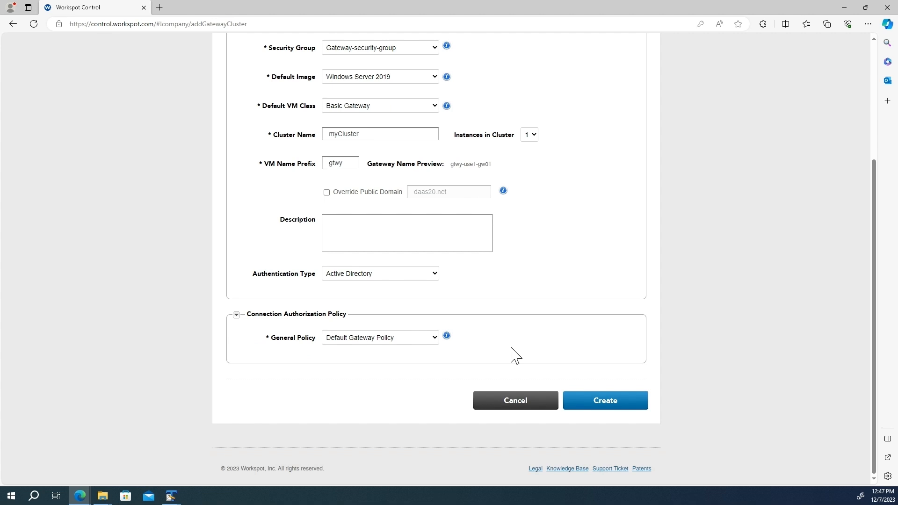
Create the cluster and enter domain wrkspt.aws and the destination Gateway OU for domain join.
{"action": "left_click", "coordinate": [614, 401]}
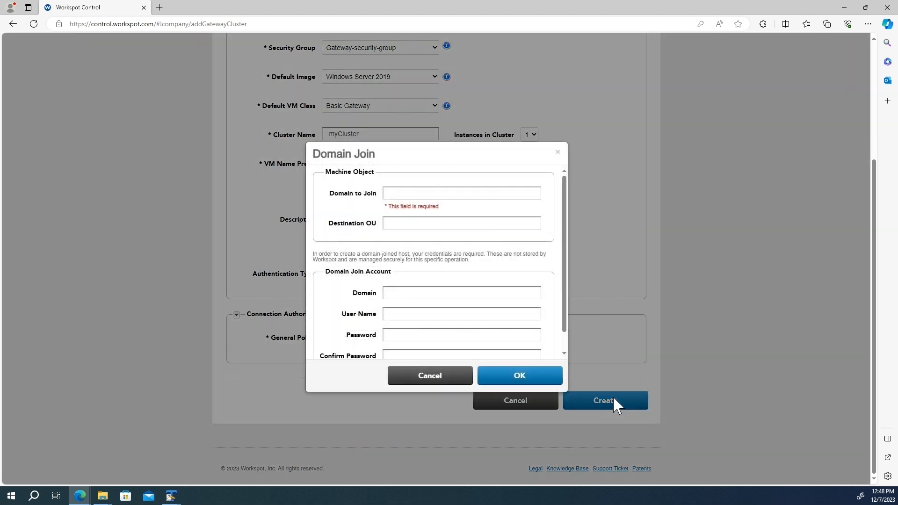
{"action": "left_click", "coordinate": [401, 192]}
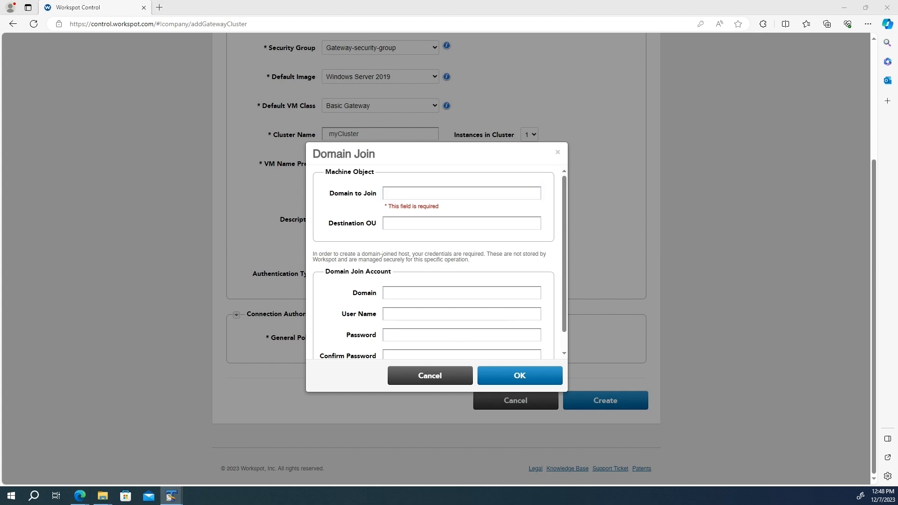
{"action": "left_click", "coordinate": [436, 192]}
{"action": "type", "text": "wrkspt.aws"}
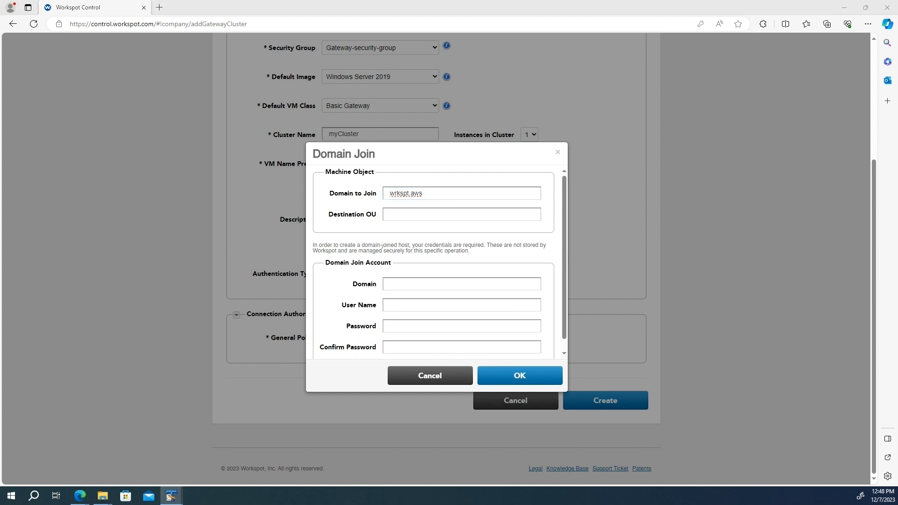
{"action": "left_click", "coordinate": [442, 210]}
{"action": "type", "text": "OU=Gateway,DC=wrkspt,DC=aws"}
Enter the wrkspt.aws join account name and password, then confirm the domain join settings.
{"action": "left_click_drag", "start_coordinate": [424, 193], "coordinate": [380, 200]}
{"action": "key", "text": "ctrl+c"}
{"action": "left_click", "coordinate": [401, 285]}
{"action": "key", "text": "ctrl+v"}
{"action": "left_click", "coordinate": [415, 304]}
{"action": "type", "text": "charlie"}
{"action": "key", "text": "Tab"}
{"action": "type", "text": "••••••••••"}
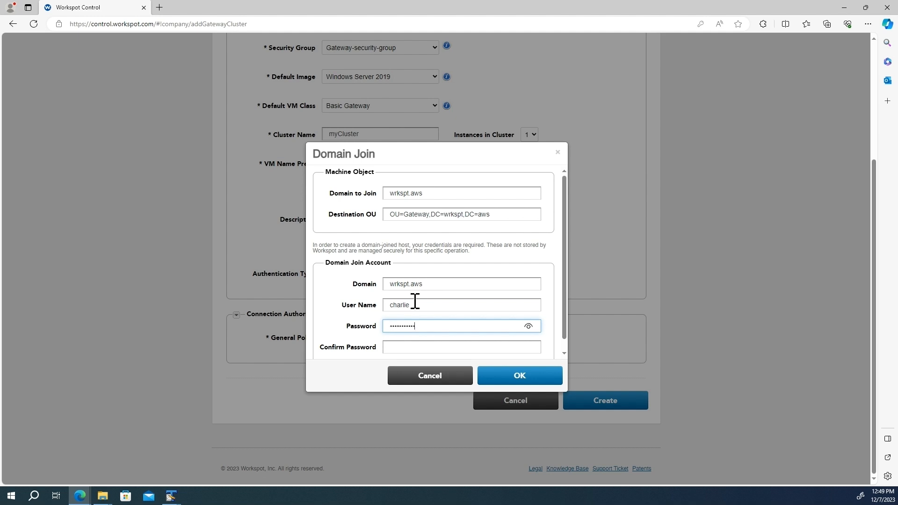
{"action": "left_click", "coordinate": [423, 345]}
{"action": "type", "text": "•••••••••••••••"}
{"action": "left_click", "coordinate": [541, 377]}
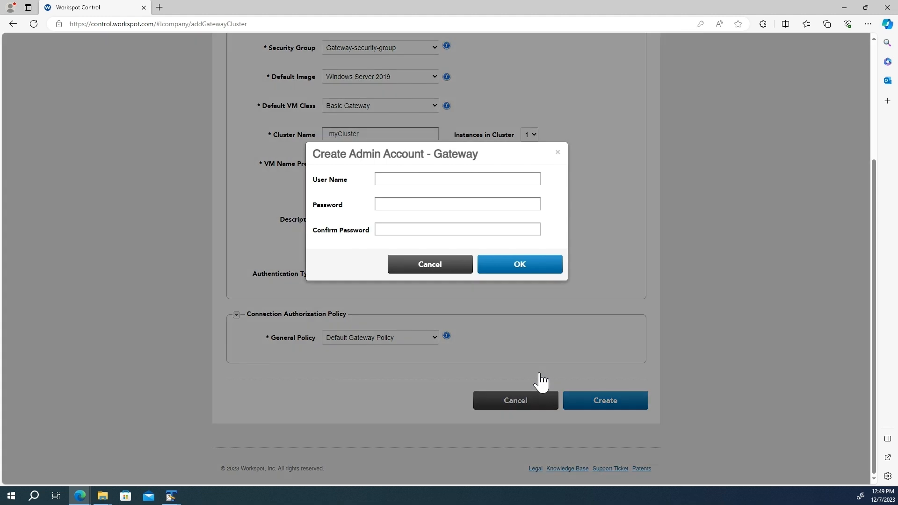
Create the local gateway admin account localadmin with its password.
{"action": "left_click", "coordinate": [408, 179]}
{"action": "type", "text": "localadmin"}
{"action": "key", "text": "Tab"}
{"action": "type", "text": "•"}
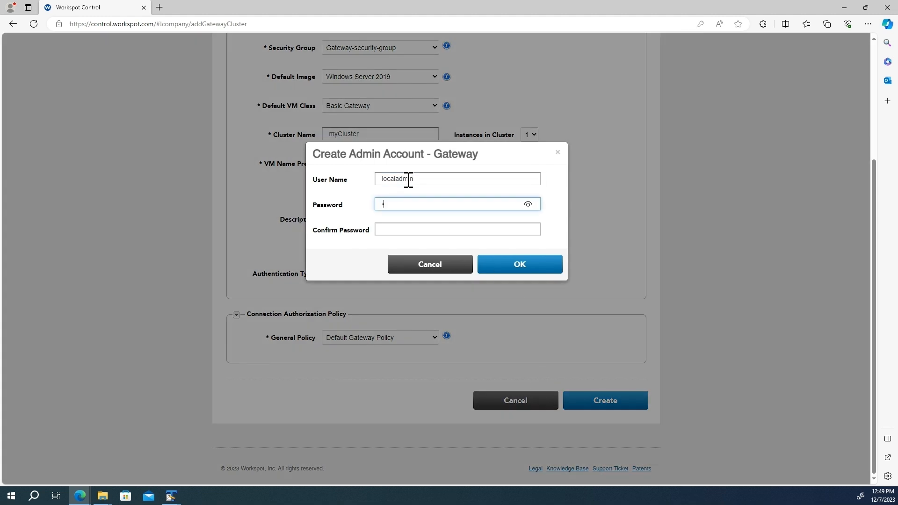
{"action": "key", "text": "Tab"}
{"action": "type", "text": "••••••••••"}
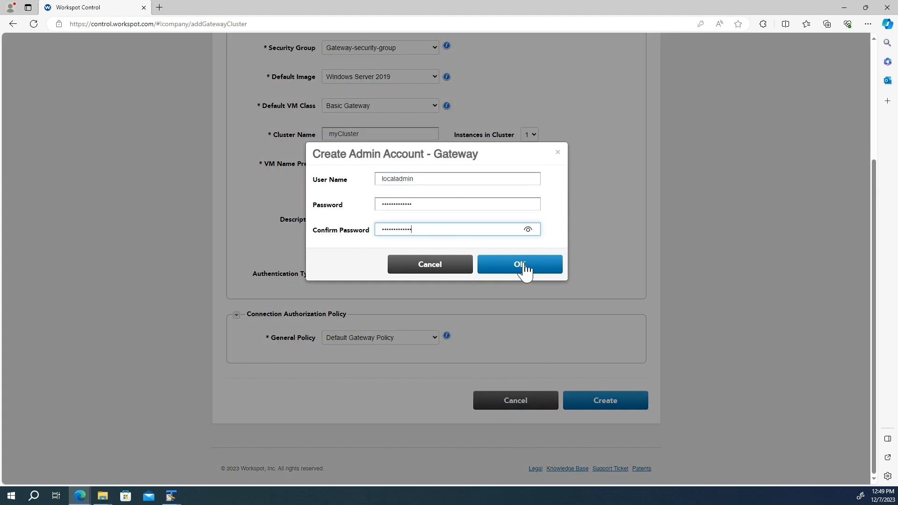
{"action": "left_click", "coordinate": [524, 267]}
{"action": "left_click", "coordinate": [742, 39]}
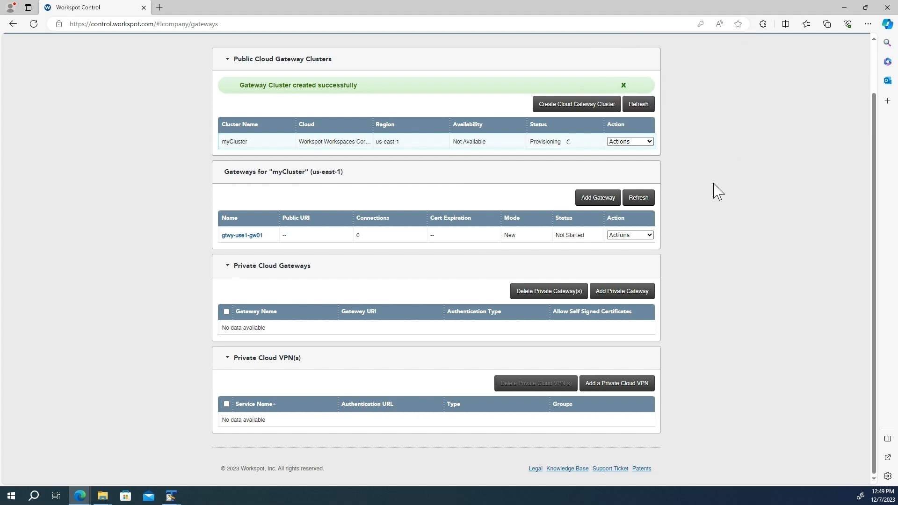
Refresh the gateway list and enable gateway gtwy-use1-gw01, acknowledging the DNS check.
{"action": "left_click", "coordinate": [638, 196]}
{"action": "scroll", "coordinate": [695, 209], "scroll_direction": "up", "scroll_amount": 2}
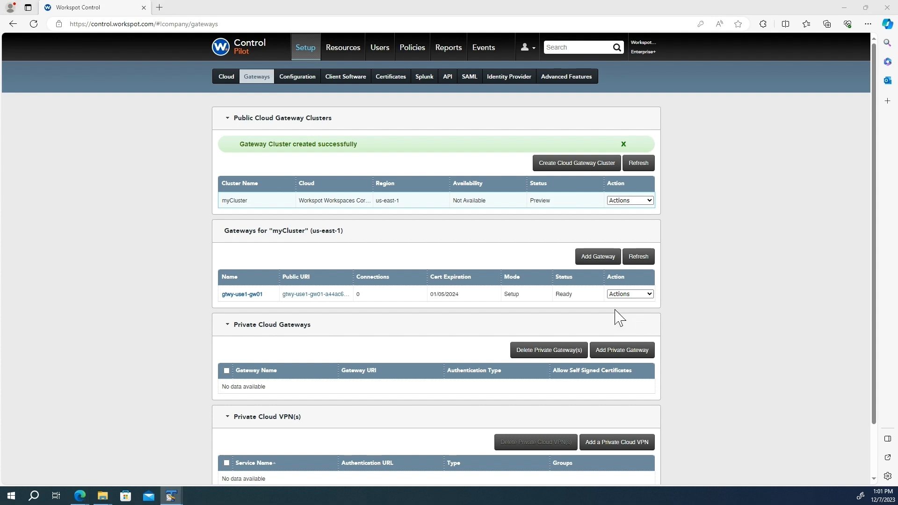
{"action": "left_click", "coordinate": [629, 294]}
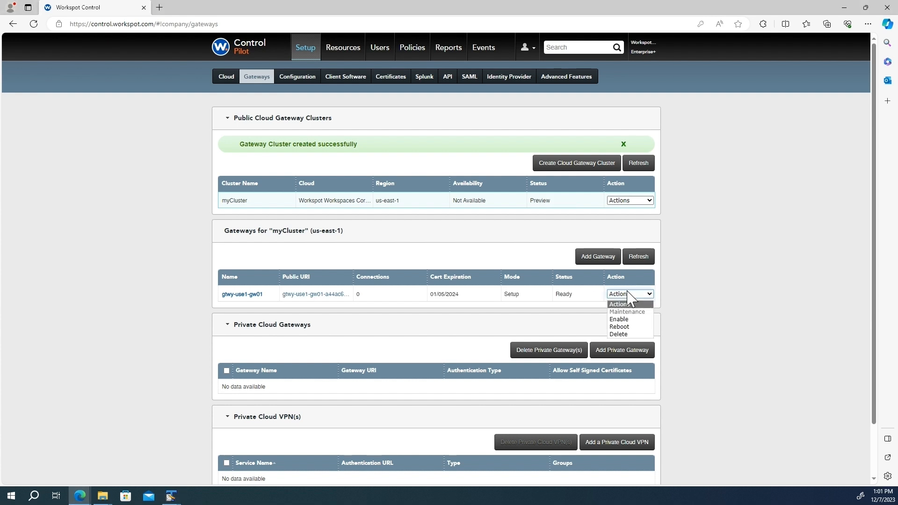
{"action": "left_click", "coordinate": [627, 319]}
{"action": "left_click", "coordinate": [510, 238]}
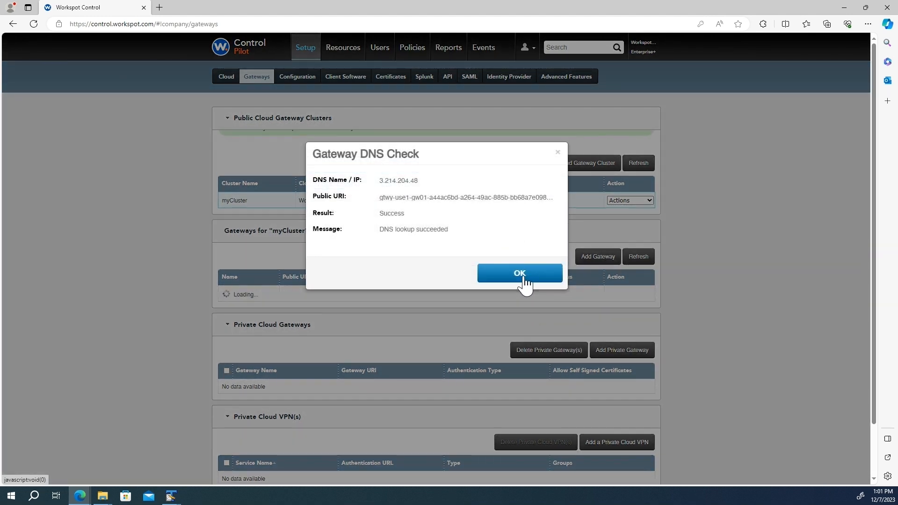
{"action": "left_click", "coordinate": [524, 278]}
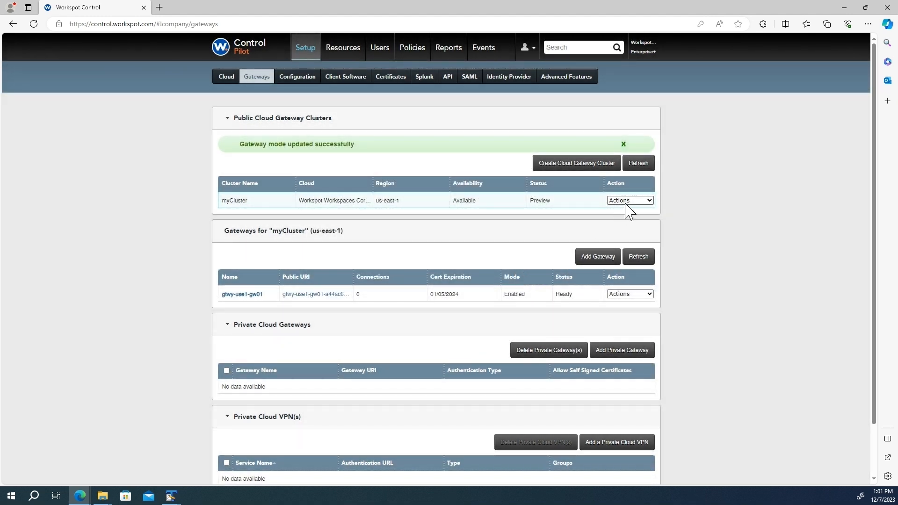
Publish the myCluster gateway cluster and confirm.
{"action": "left_click", "coordinate": [627, 202]}
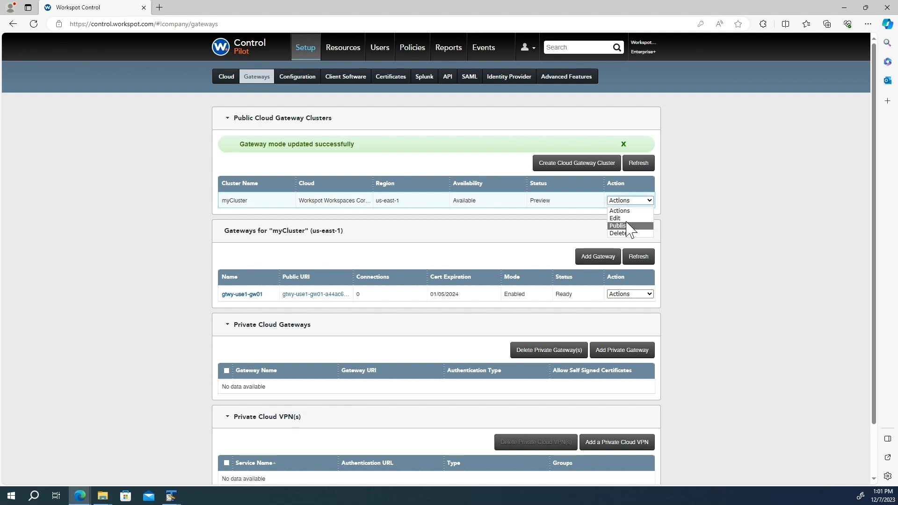
{"action": "left_click", "coordinate": [625, 226]}
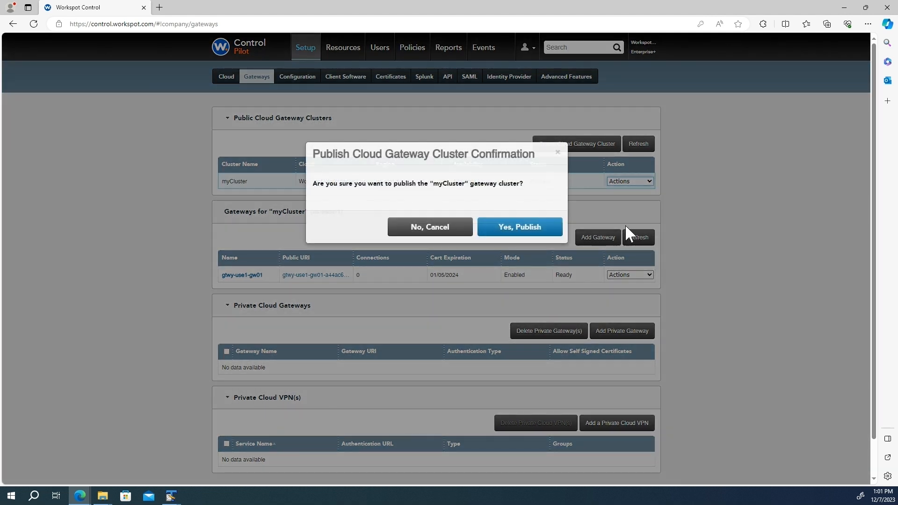
{"action": "left_click", "coordinate": [536, 232]}
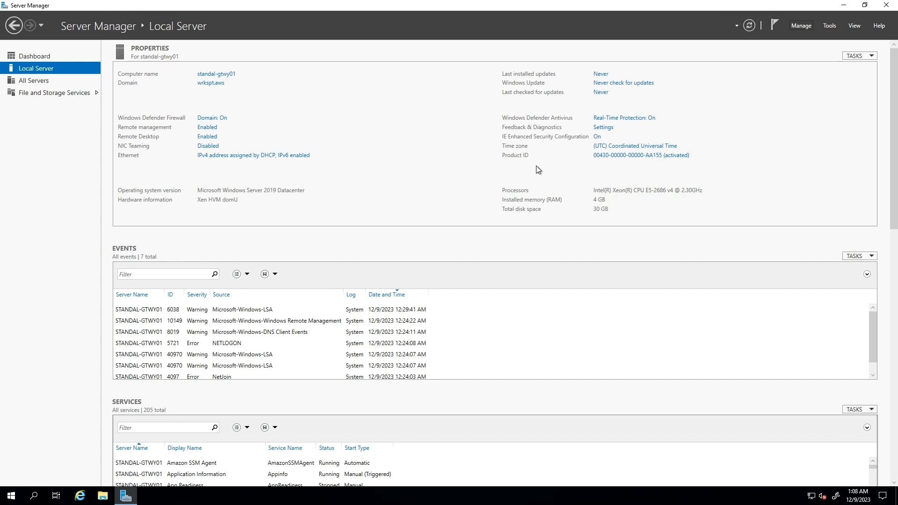
Begin a role-based install on the local server and select the Remote Desktop Services role.
{"action": "left_click", "coordinate": [798, 26]}
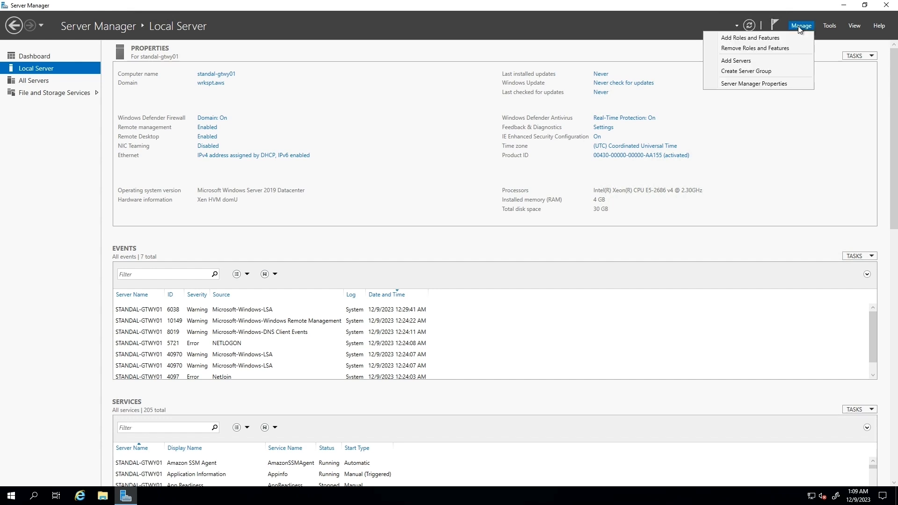
{"action": "left_click", "coordinate": [769, 40]}
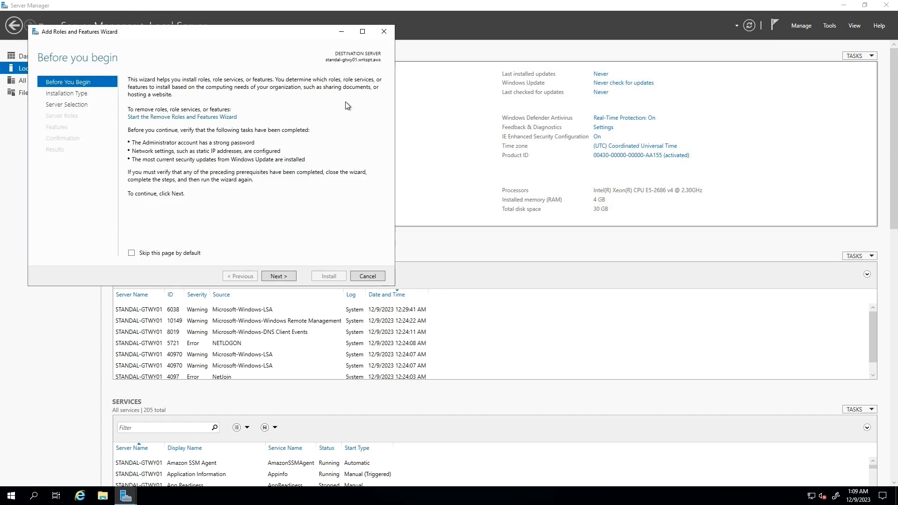
{"action": "left_click", "coordinate": [280, 276]}
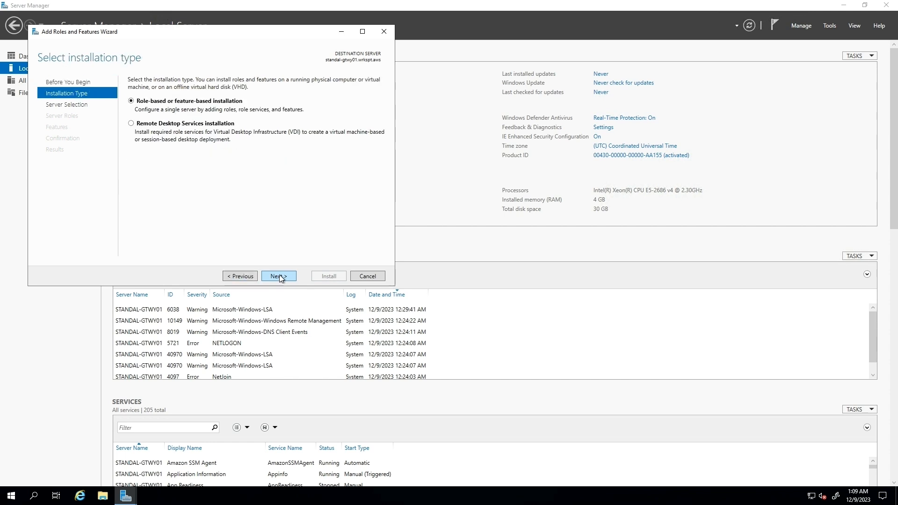
{"action": "left_click", "coordinate": [279, 276]}
{"action": "left_click", "coordinate": [279, 276]}
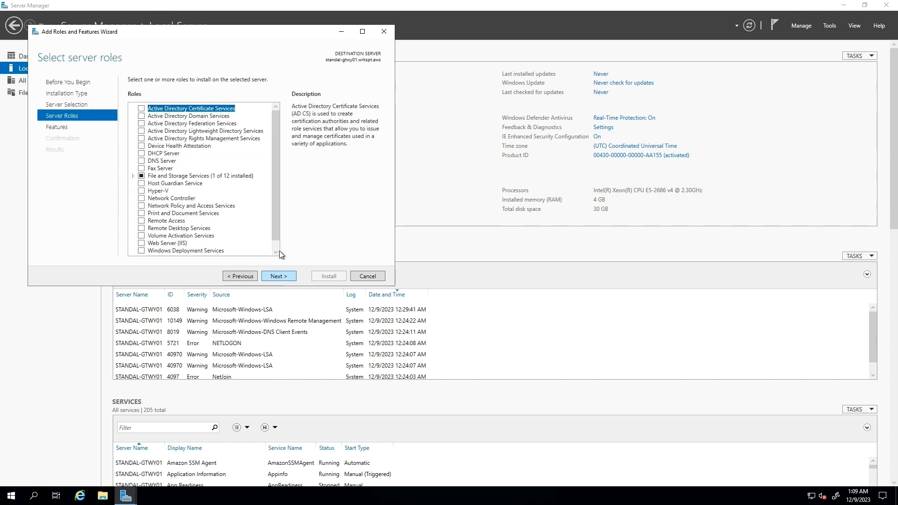
{"action": "left_click", "coordinate": [142, 229]}
{"action": "left_click", "coordinate": [280, 275]}
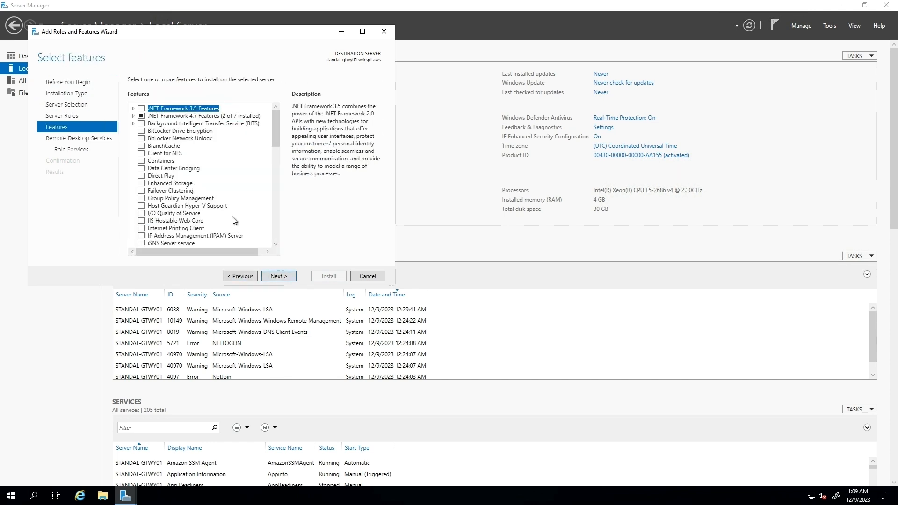
{"action": "left_click", "coordinate": [279, 275]}
{"action": "left_click", "coordinate": [279, 276]}
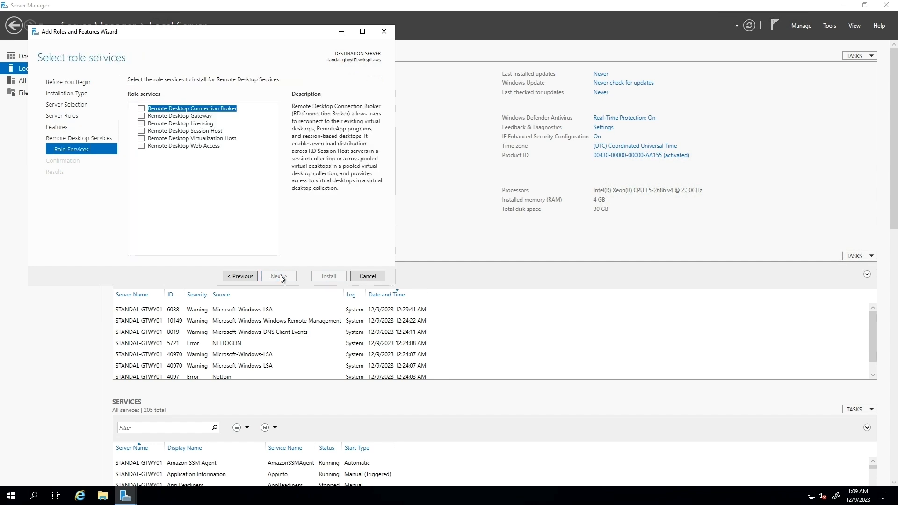
Add the Remote Desktop Gateway role service with its required features and install it.
{"action": "left_click", "coordinate": [141, 117]}
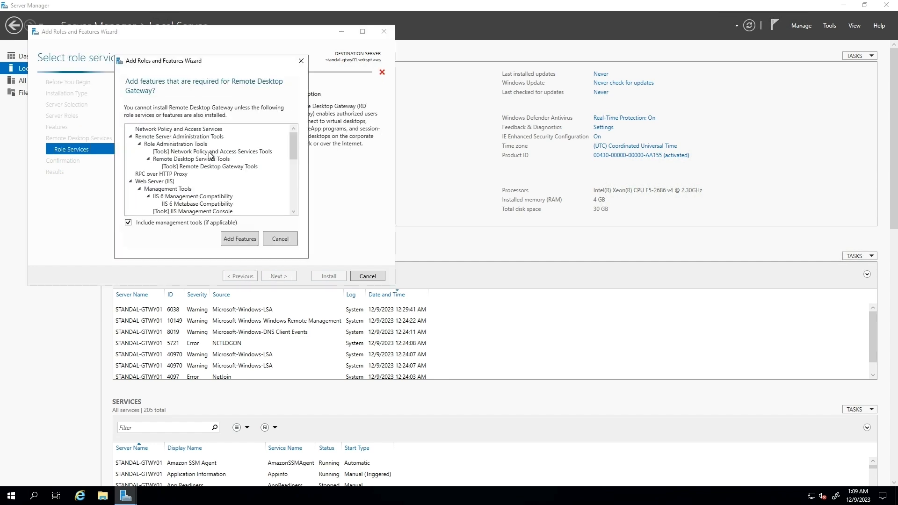
{"action": "left_click", "coordinate": [251, 236]}
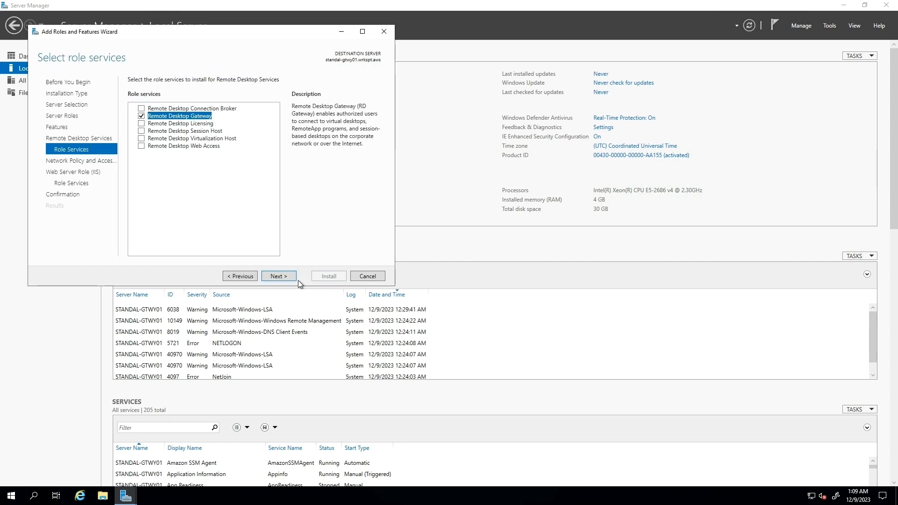
{"action": "left_click", "coordinate": [278, 276]}
{"action": "left_click", "coordinate": [278, 276]}
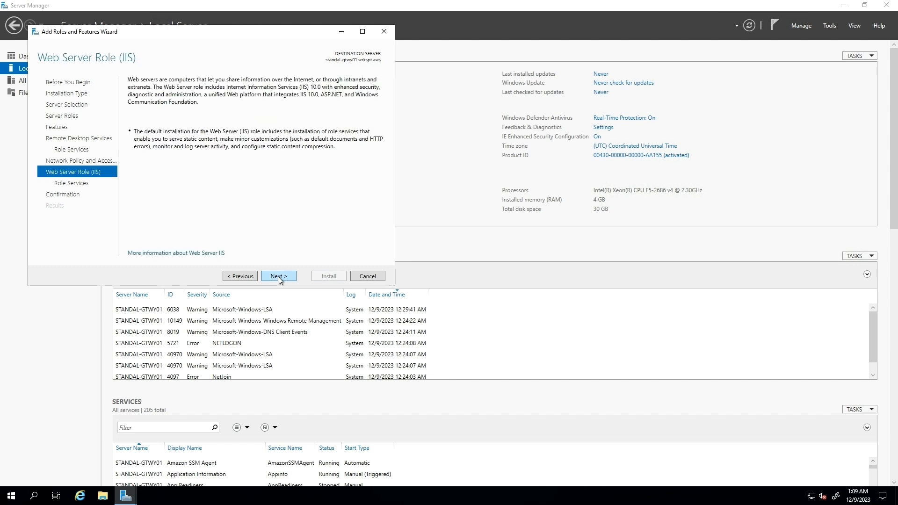
{"action": "left_click", "coordinate": [278, 277]}
{"action": "left_click", "coordinate": [277, 276]}
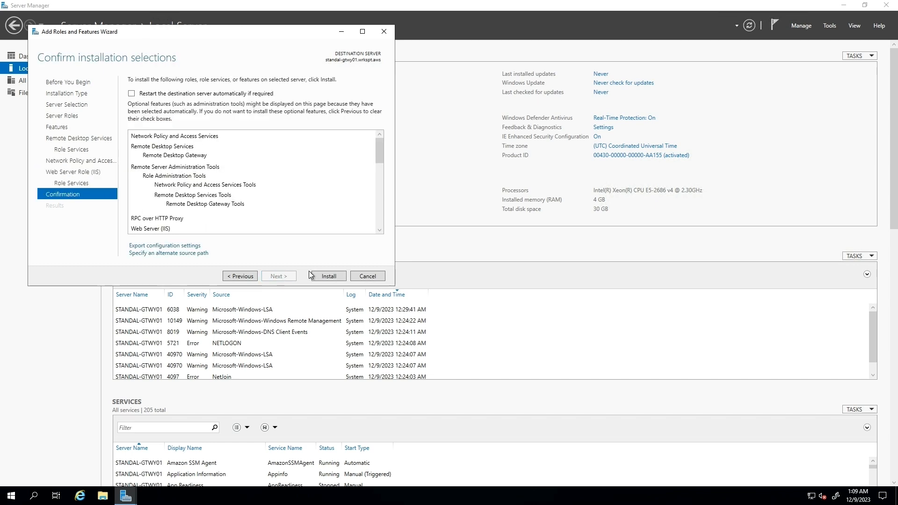
{"action": "left_click", "coordinate": [321, 273]}
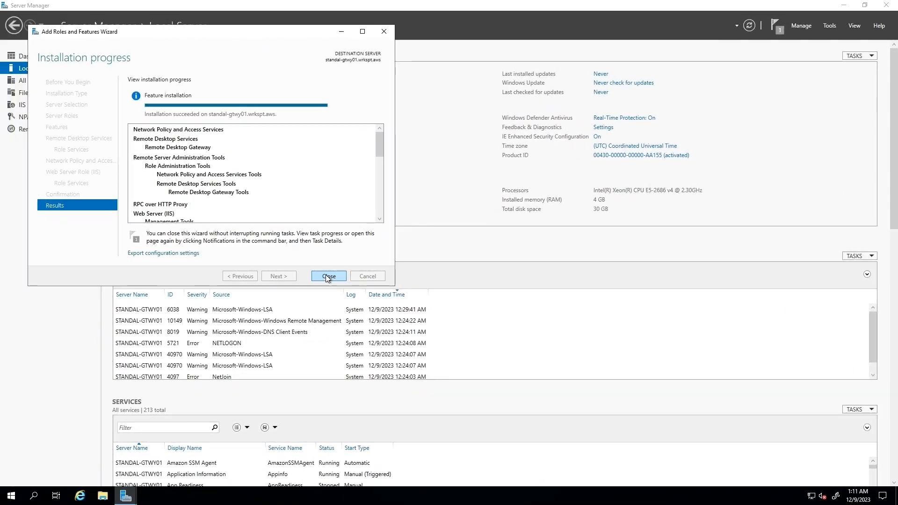
{"action": "left_click", "coordinate": [328, 276]}
{"action": "left_click", "coordinate": [11, 495]}
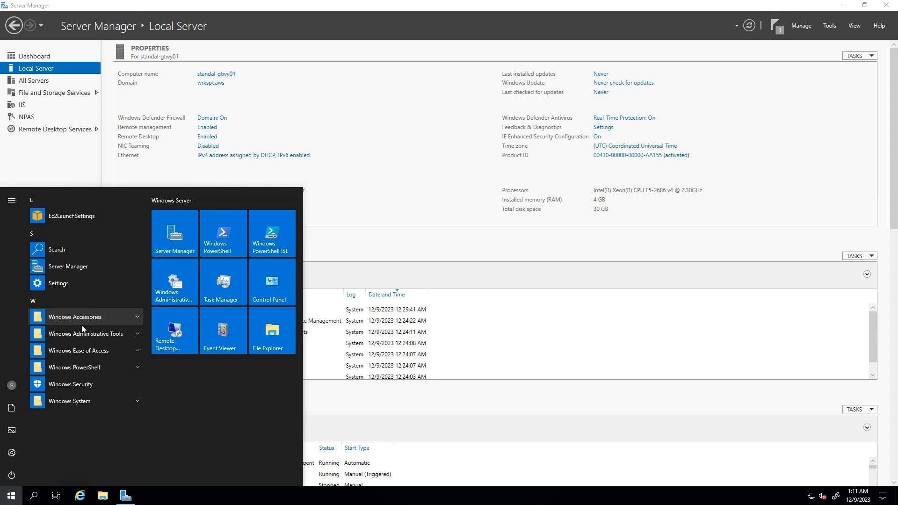
Launch Remote Desktop Gateway Manager and open the gateway server's certificate properties.
{"action": "left_click", "coordinate": [90, 336]}
{"action": "scroll", "coordinate": [82, 412], "scroll_direction": "down", "scroll_amount": 7}
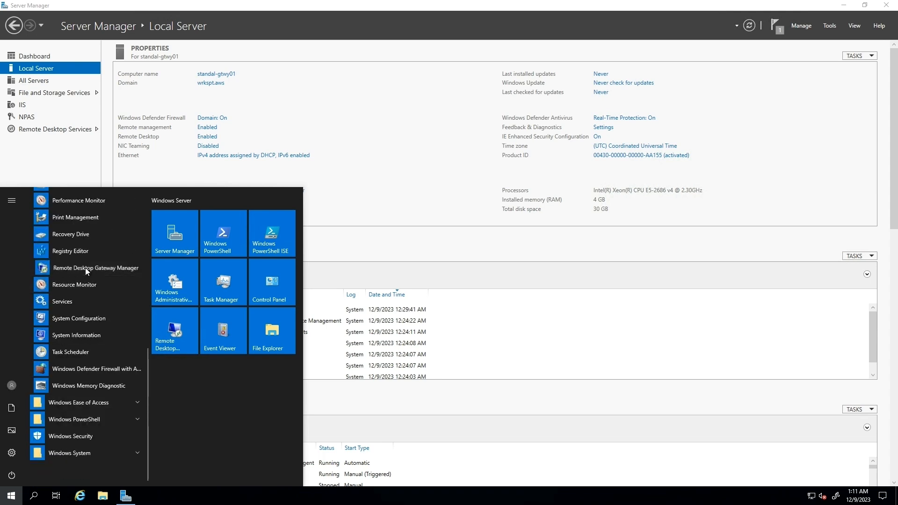
{"action": "left_click", "coordinate": [86, 268]}
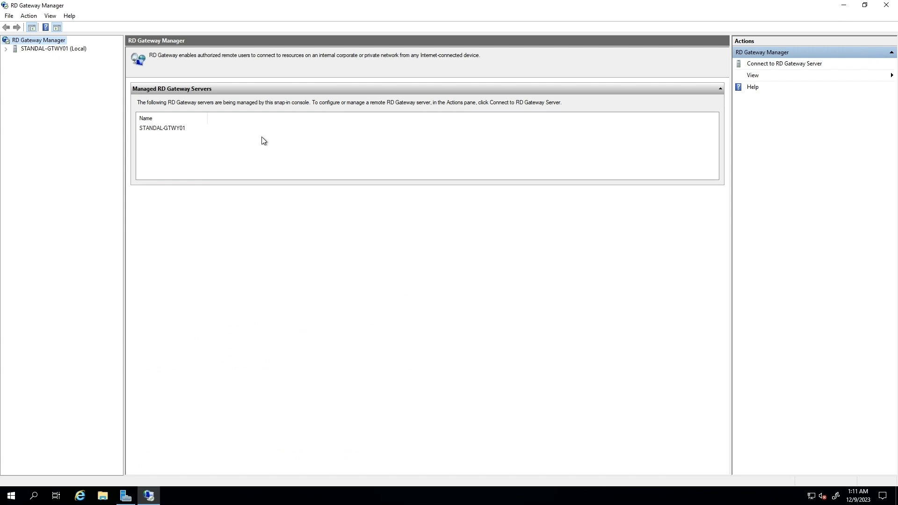
{"action": "left_click", "coordinate": [35, 48]}
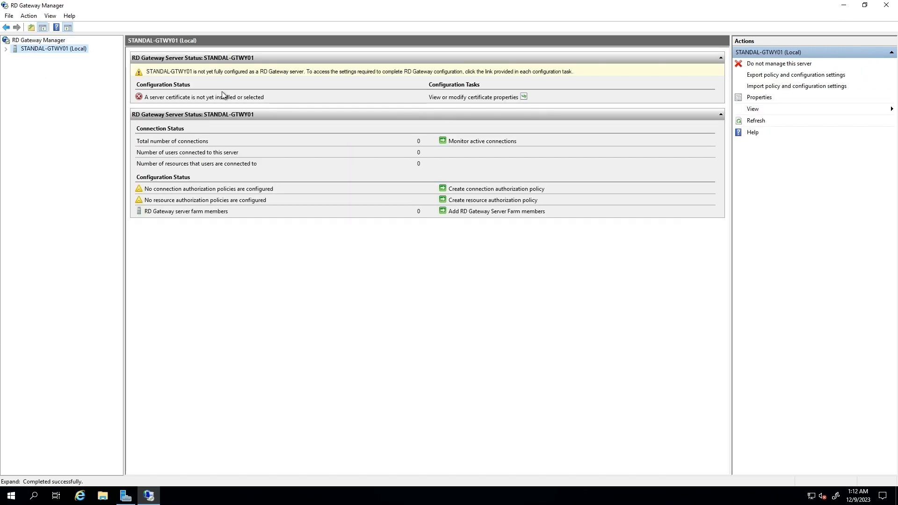
{"action": "left_click", "coordinate": [466, 97]}
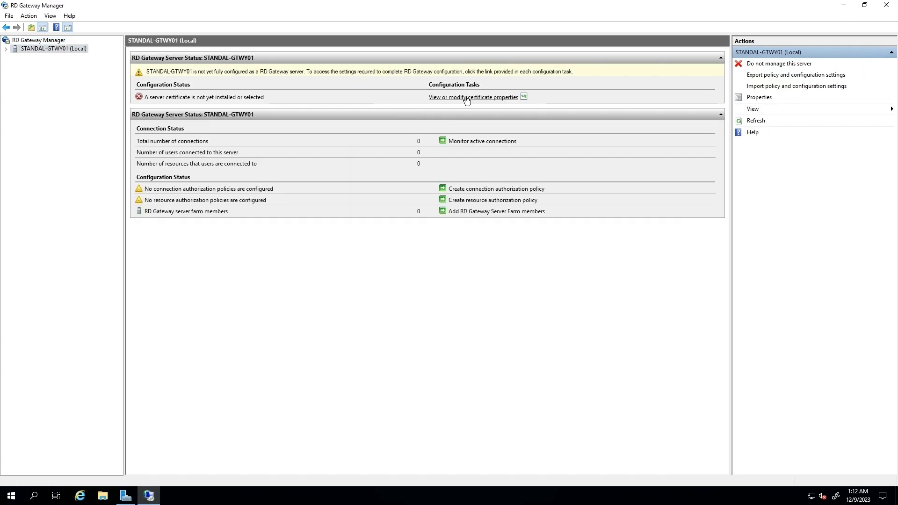
Import wildcard_daas20_net.pfx from the Desktop with its private key password and apply it.
{"action": "left_click", "coordinate": [389, 326]}
{"action": "left_click", "coordinate": [507, 341]}
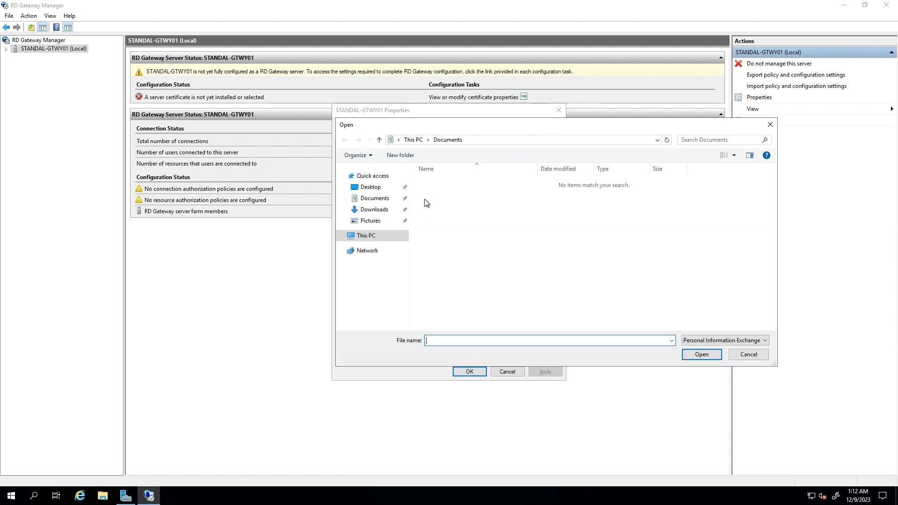
{"action": "left_click", "coordinate": [370, 186]}
{"action": "left_click", "coordinate": [482, 184]}
{"action": "left_click", "coordinate": [710, 356]}
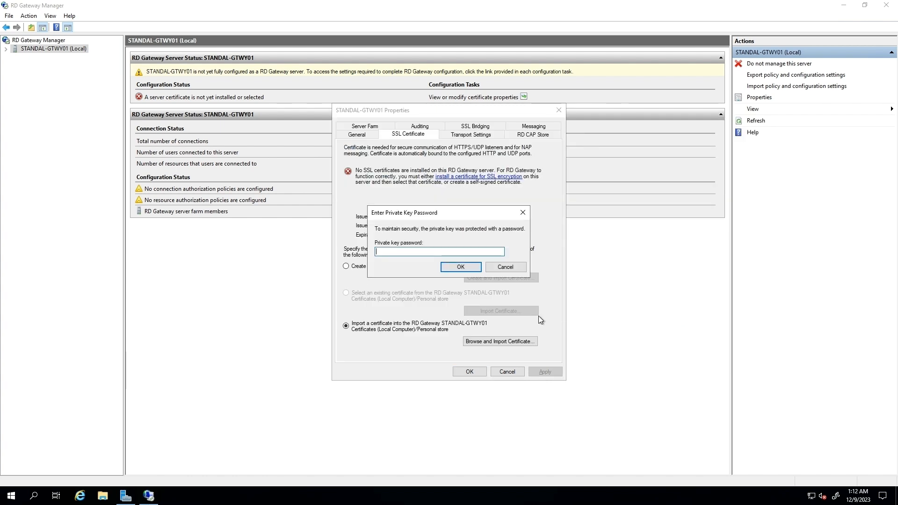
{"action": "type", "text": "••••••••••"}
{"action": "left_click", "coordinate": [461, 267]}
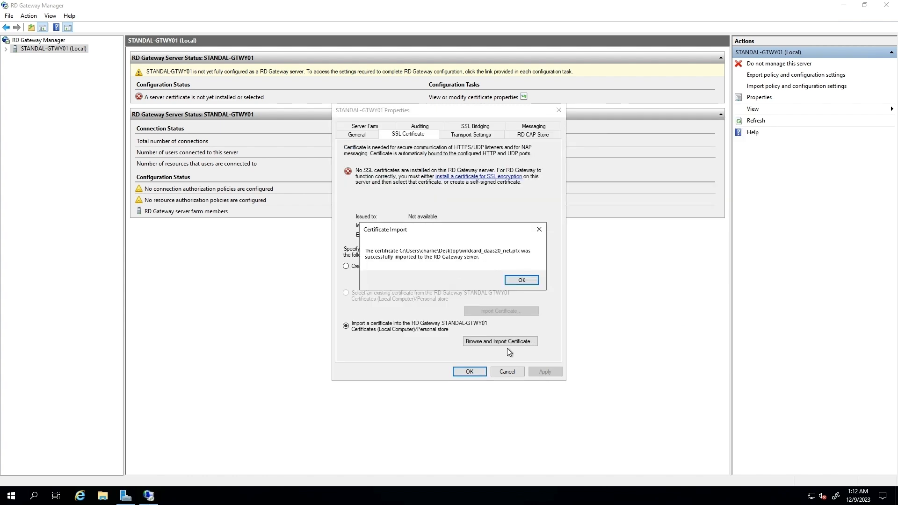
{"action": "left_click", "coordinate": [515, 281]}
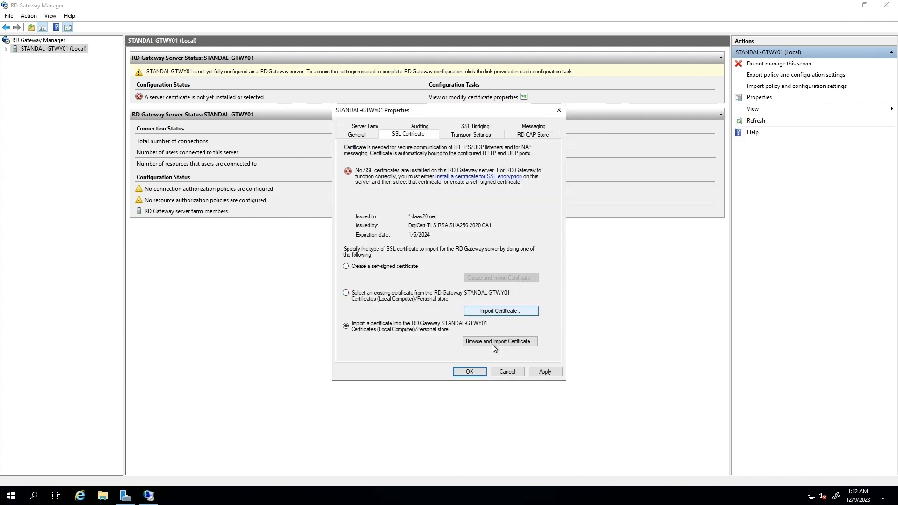
{"action": "left_click", "coordinate": [539, 373]}
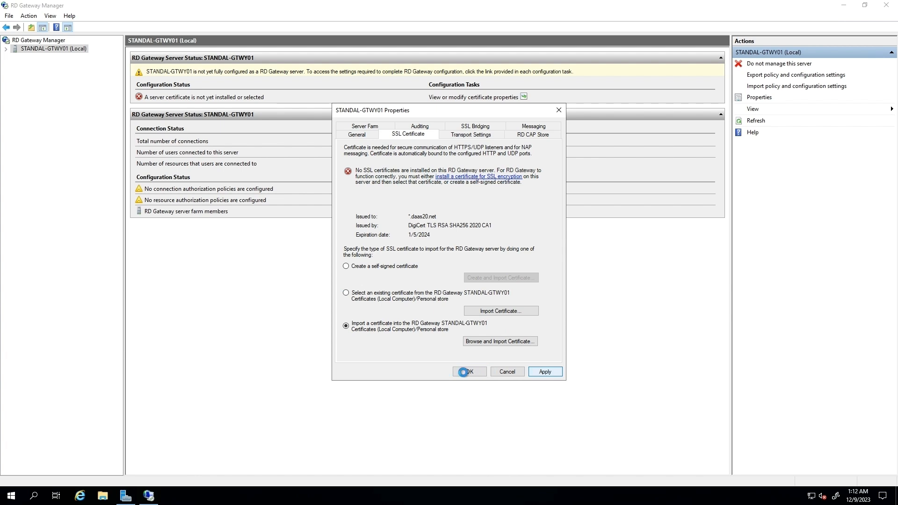
{"action": "left_click", "coordinate": [468, 372]}
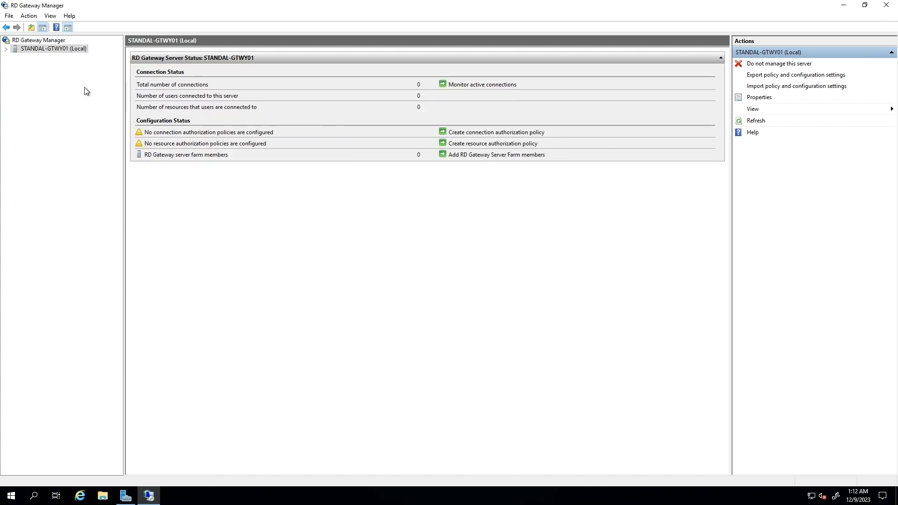
Show Connection Authorization Policies under the gateway's Policies and launch the new policy wizard.
{"action": "left_click", "coordinate": [6, 49]}
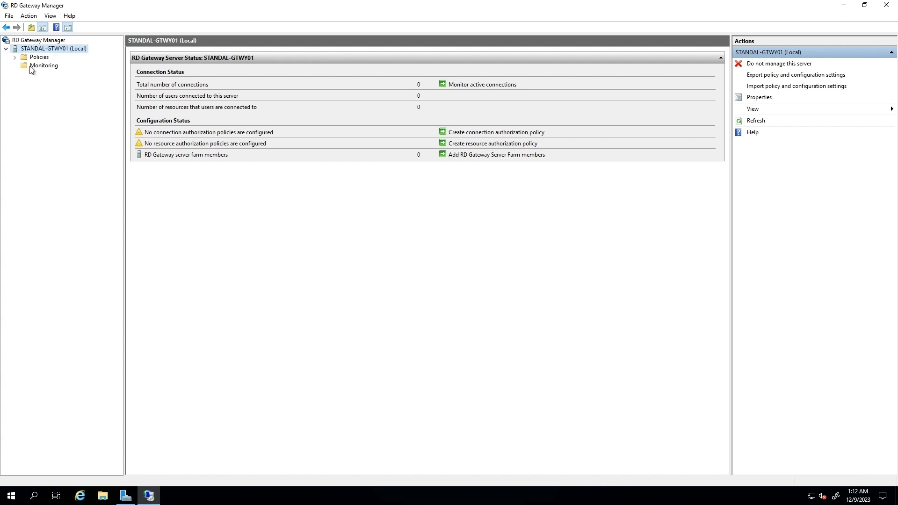
{"action": "left_click", "coordinate": [14, 57]}
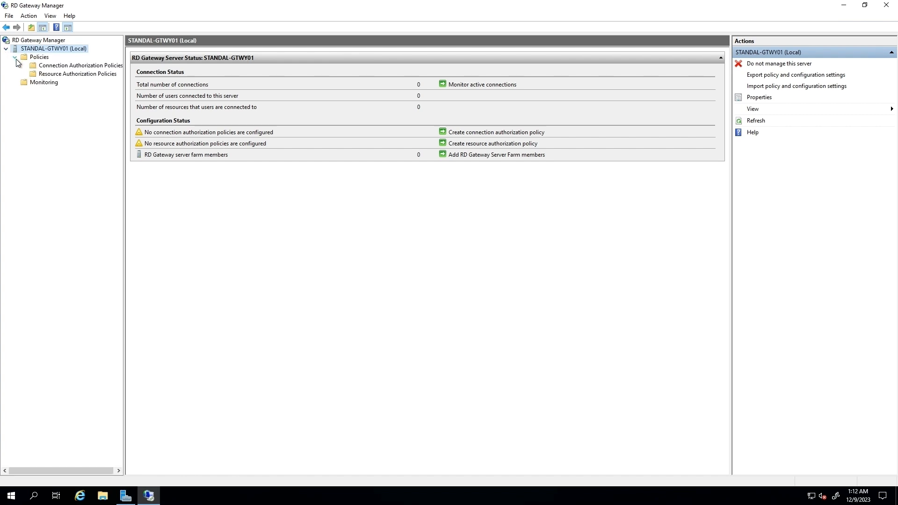
{"action": "left_click", "coordinate": [51, 69]}
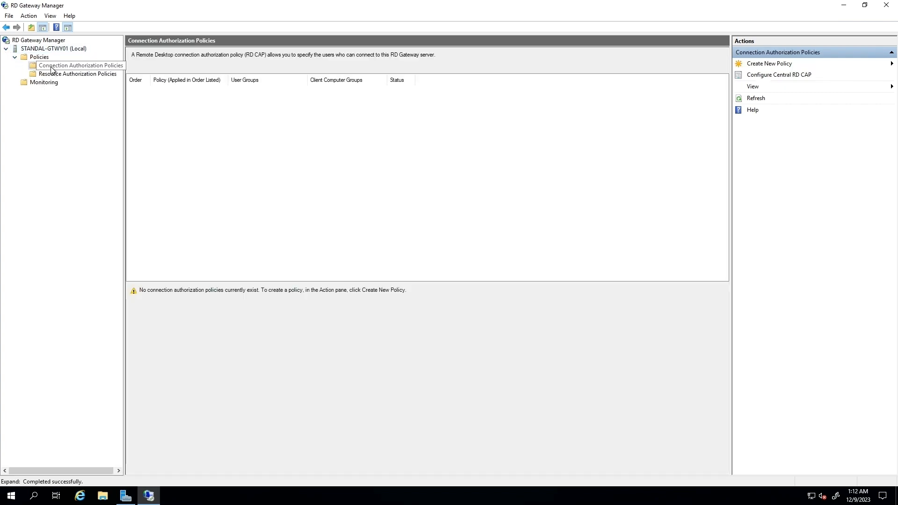
{"action": "left_click", "coordinate": [758, 65]}
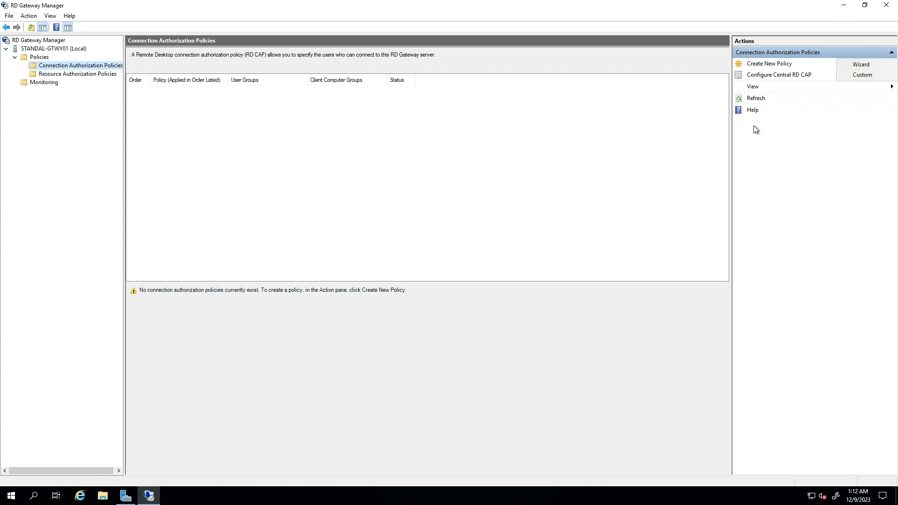
{"action": "left_click", "coordinate": [854, 65]}
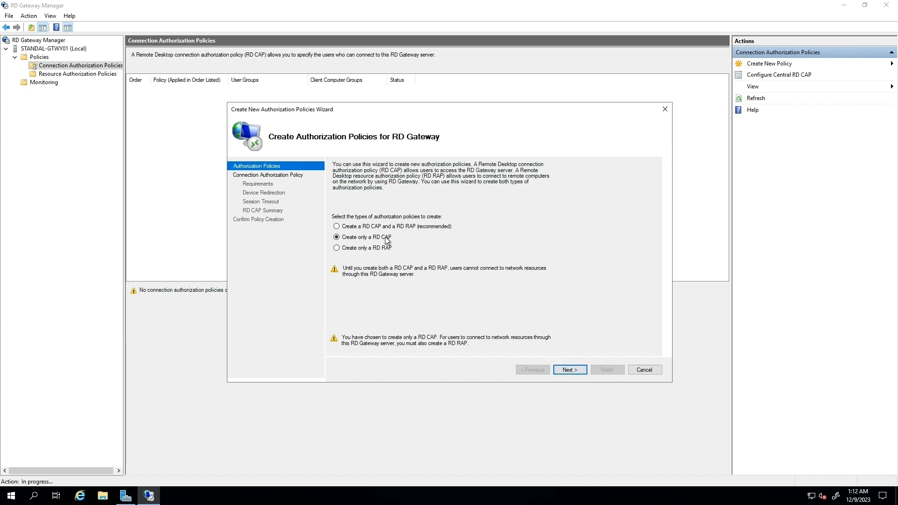
Choose to create both an RD CAP and RD RAP, naming the CAP defaultCAP.
{"action": "left_click", "coordinate": [384, 227]}
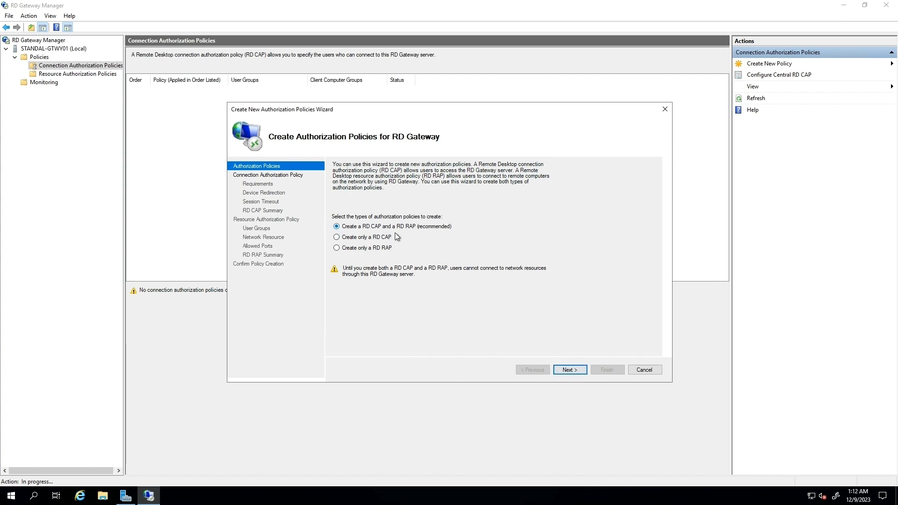
{"action": "left_click", "coordinate": [572, 369]}
{"action": "type", "text": "defaultCAP"}
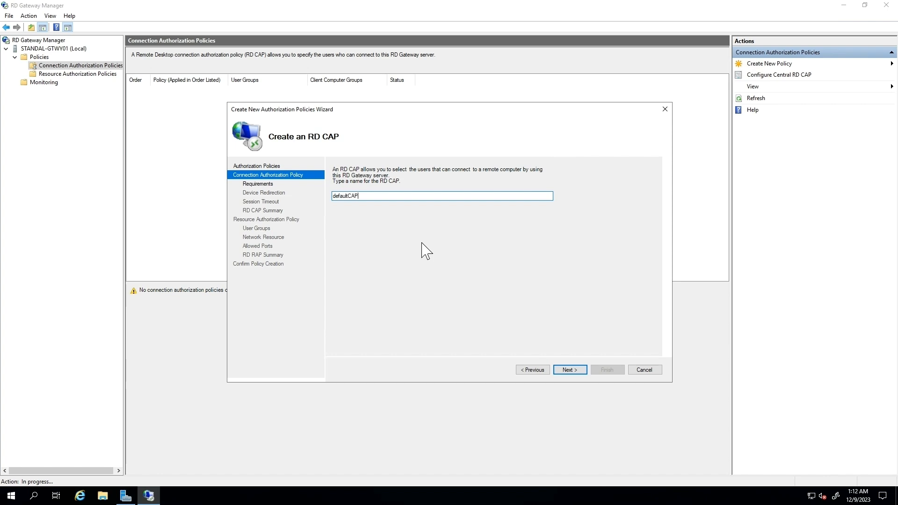
{"action": "left_click", "coordinate": [562, 370]}
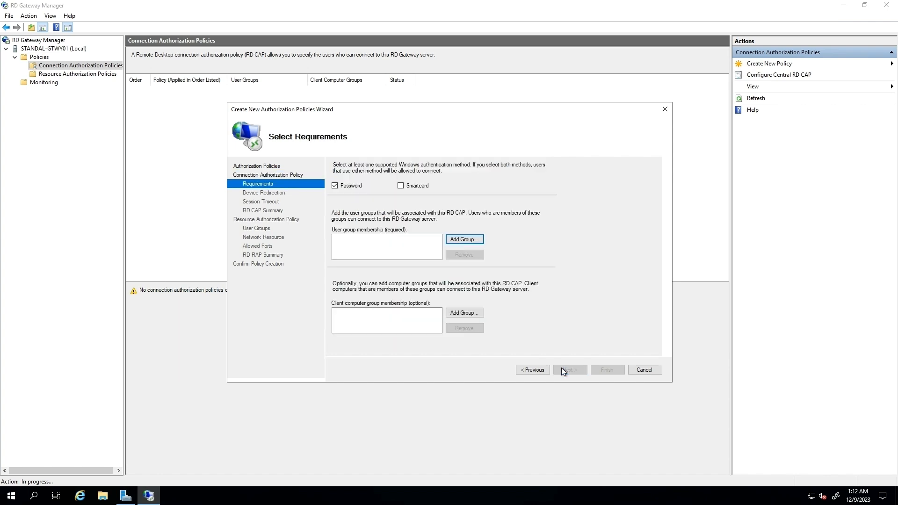
Allow the Domain Users group, keeping default redirection and timeout settings, and accept the summary.
{"action": "left_click", "coordinate": [449, 240]}
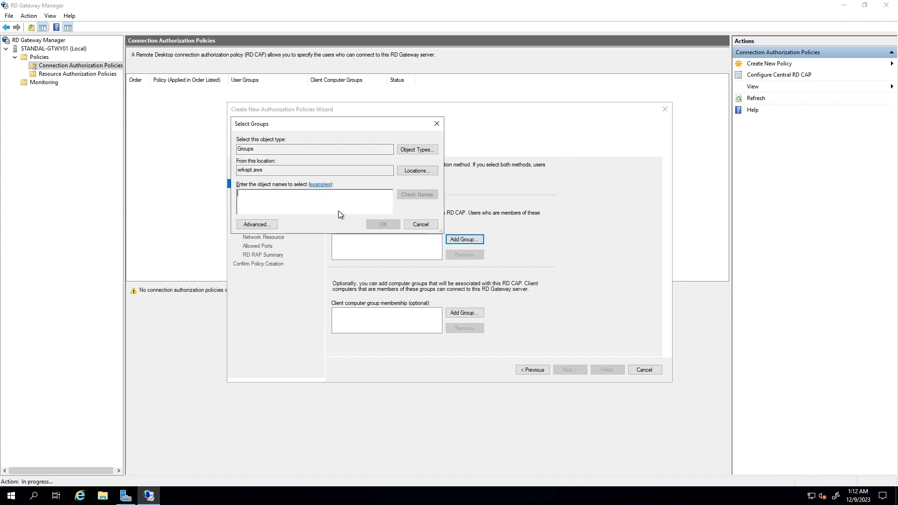
{"action": "type", "text": "domain users"}
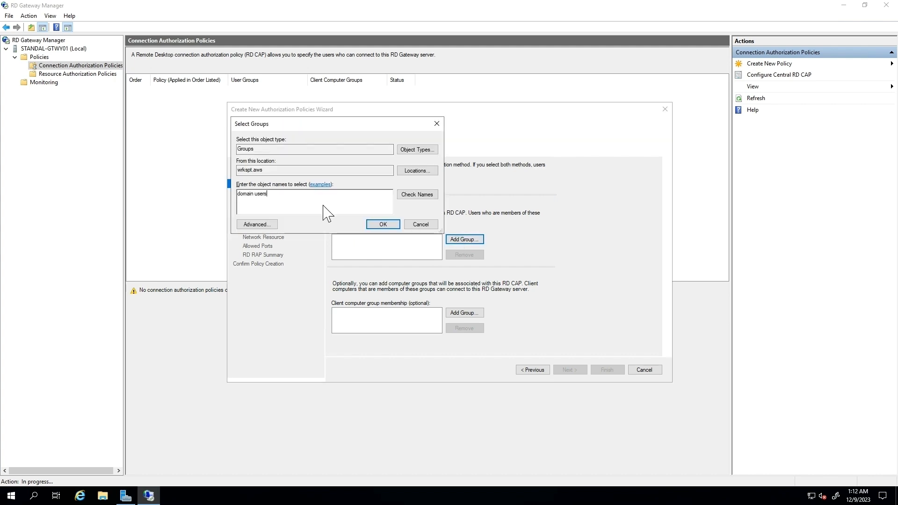
{"action": "key", "text": "Return"}
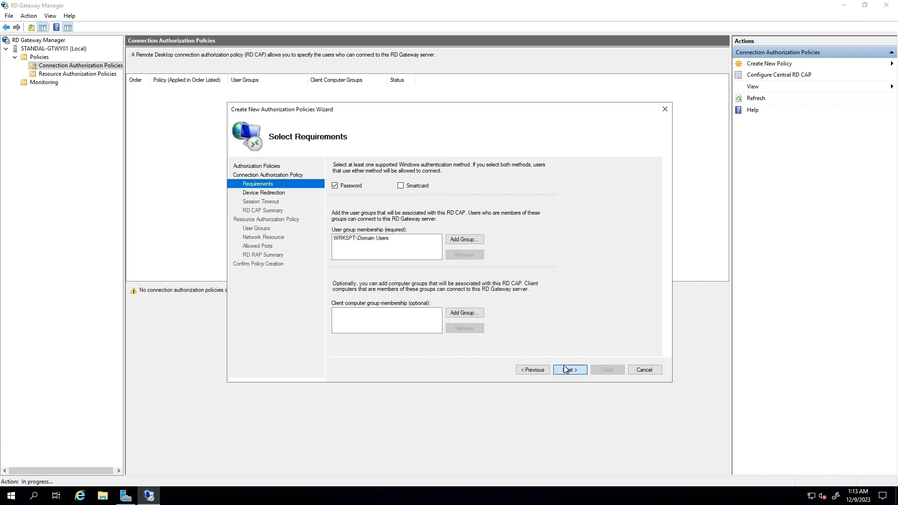
{"action": "left_click", "coordinate": [564, 368]}
{"action": "left_click", "coordinate": [564, 368]}
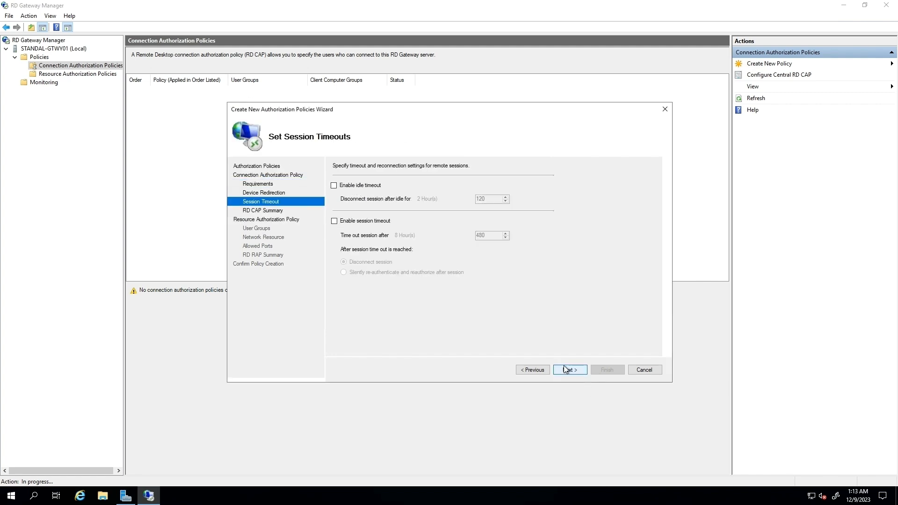
{"action": "left_click", "coordinate": [564, 367]}
{"action": "left_click", "coordinate": [566, 368]}
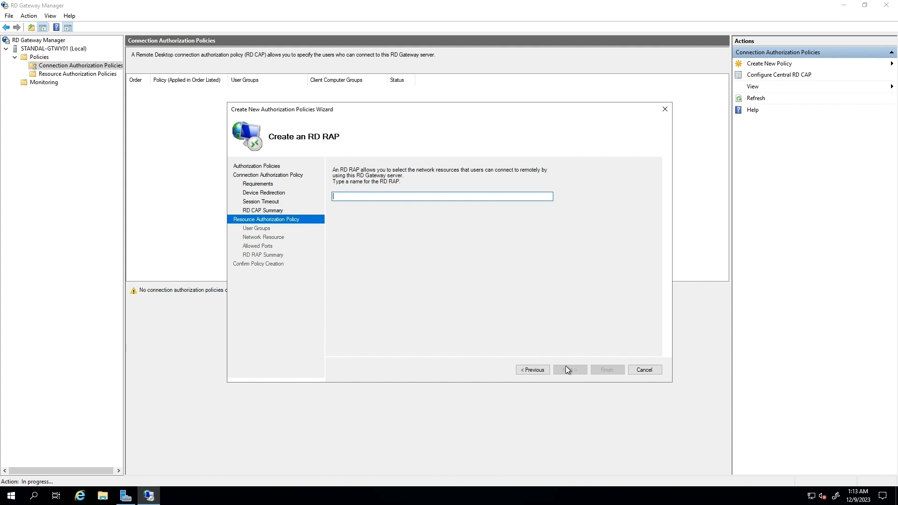
Name the RD RAP defaultRAP, allow any network computer on port 3389, and finish.
{"action": "type", "text": "defaultRAP"}
{"action": "left_click", "coordinate": [571, 370]}
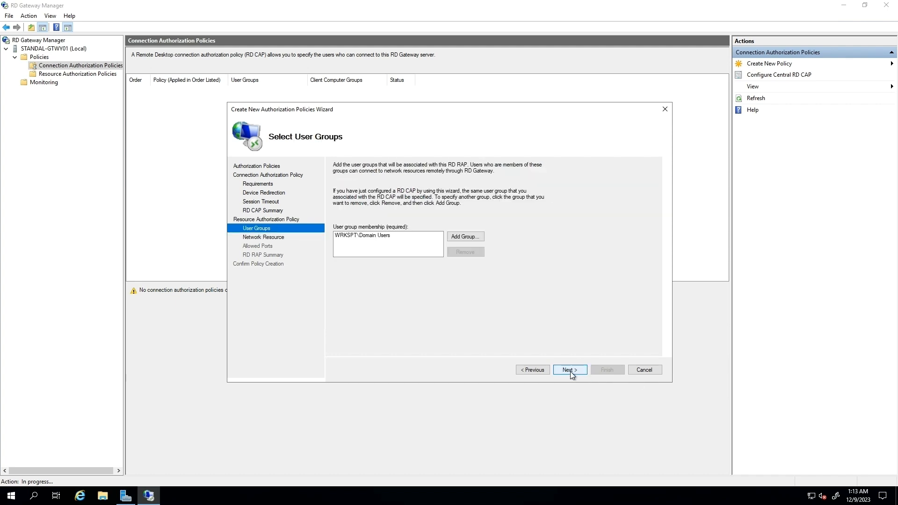
{"action": "left_click", "coordinate": [571, 371]}
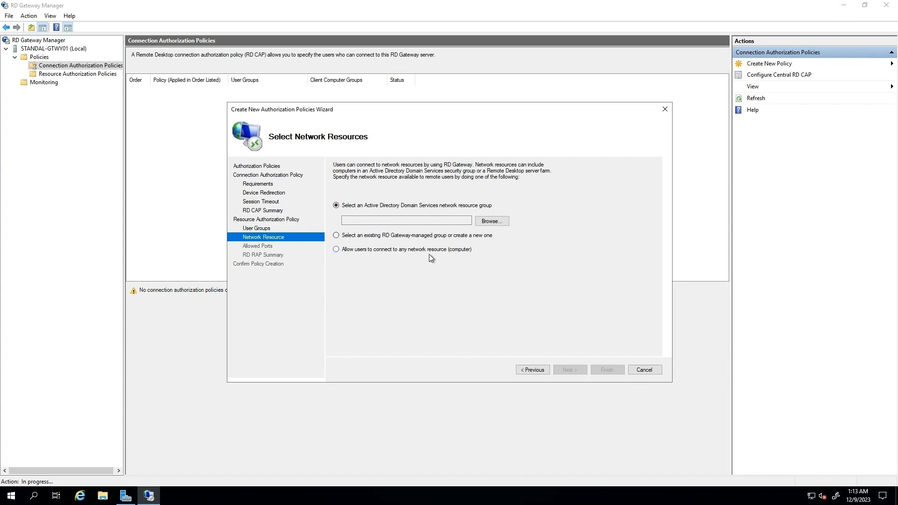
{"action": "left_click", "coordinate": [335, 250]}
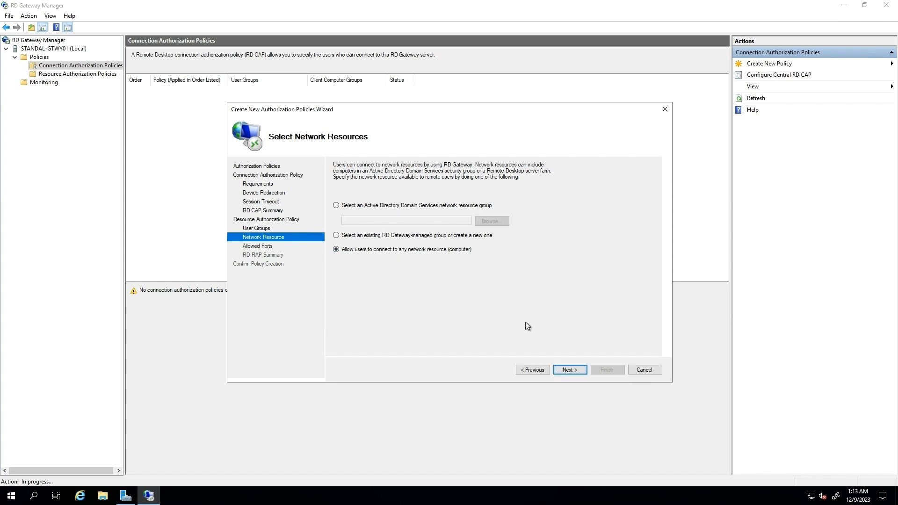
{"action": "left_click", "coordinate": [568, 370]}
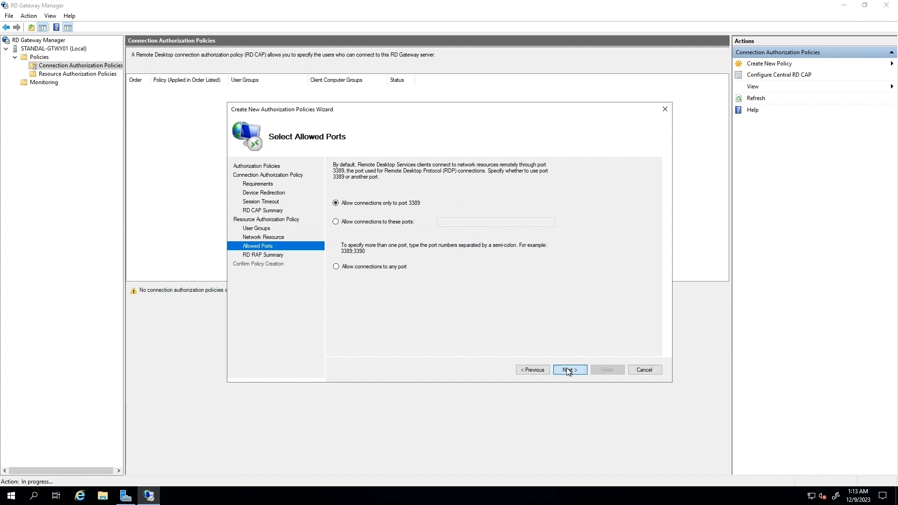
{"action": "left_click", "coordinate": [567, 371]}
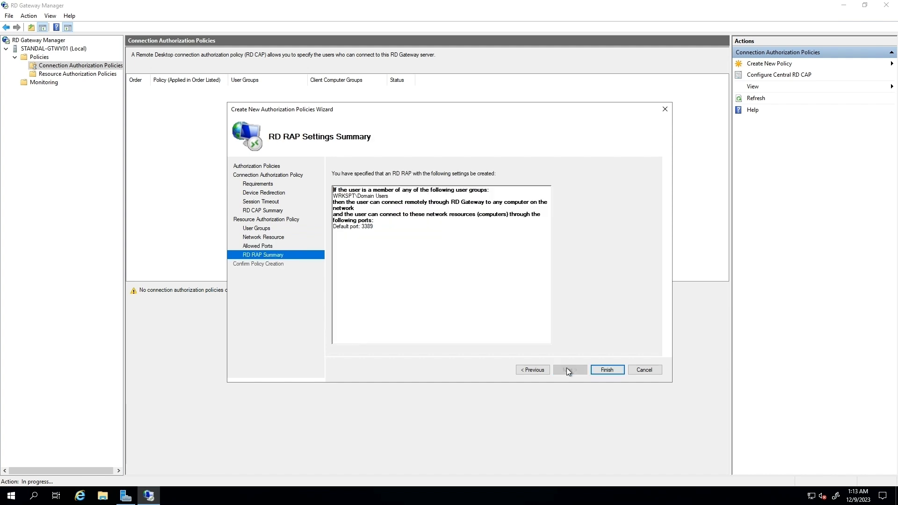
{"action": "left_click", "coordinate": [609, 368]}
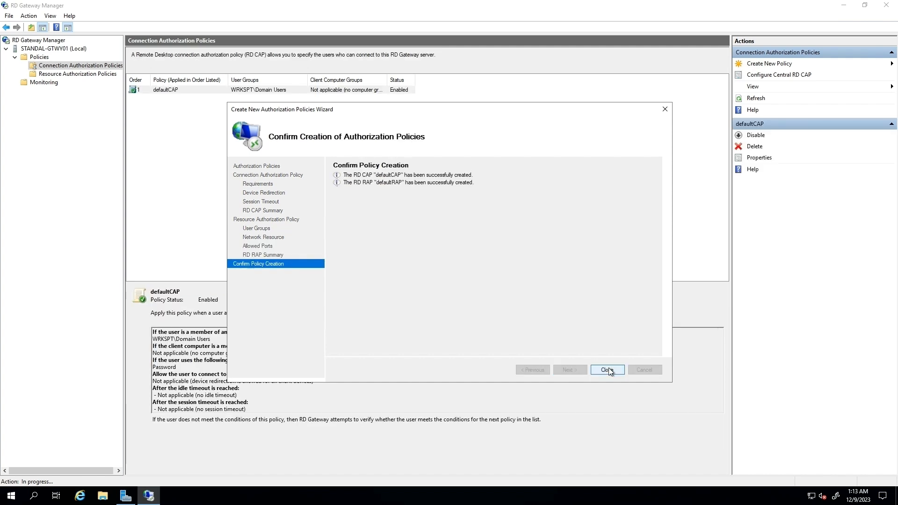
{"action": "left_click", "coordinate": [607, 371]}
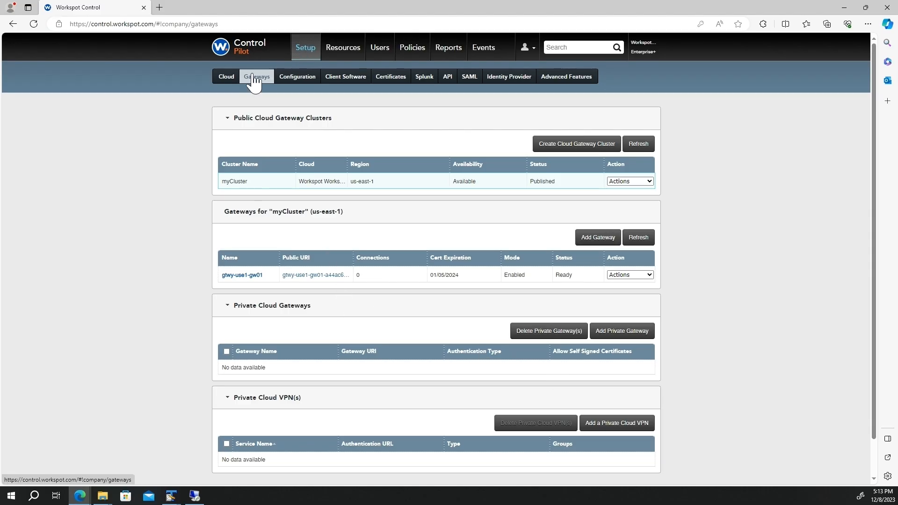
Add gateway MyStandAloneGateway at mygateway.daas20.net with Active Directory authentication.
{"action": "left_click", "coordinate": [630, 340]}
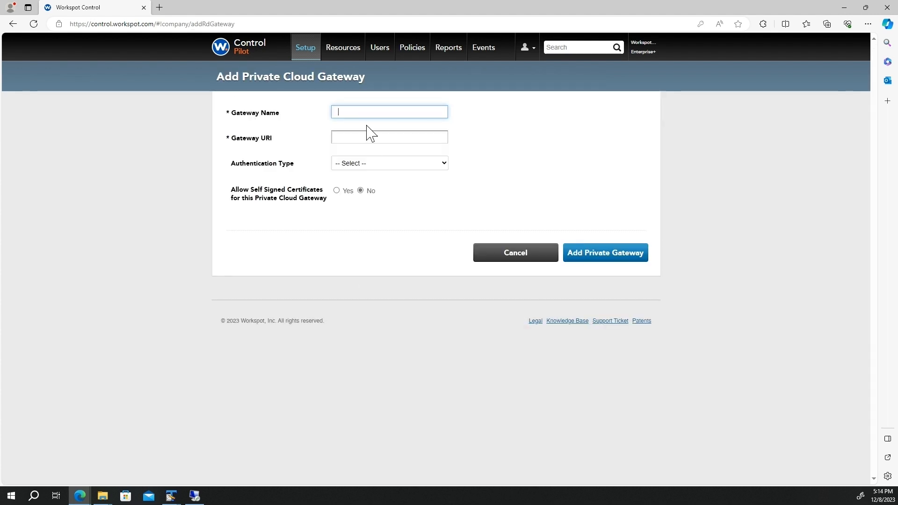
{"action": "type", "text": "MyStandAloneGateway"}
{"action": "left_click", "coordinate": [366, 136]}
{"action": "type", "text": "mygateway.da"}
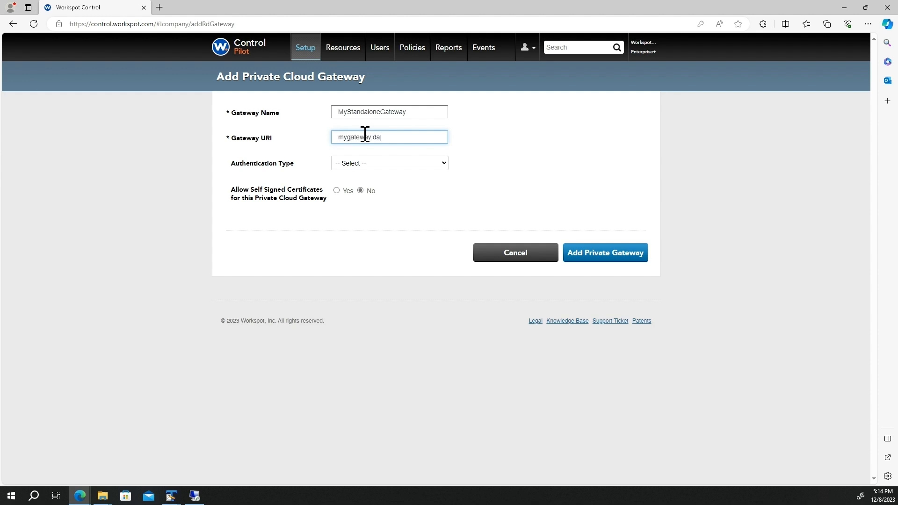
{"action": "type", "text": "as20.net"}
{"action": "left_click", "coordinate": [396, 161]}
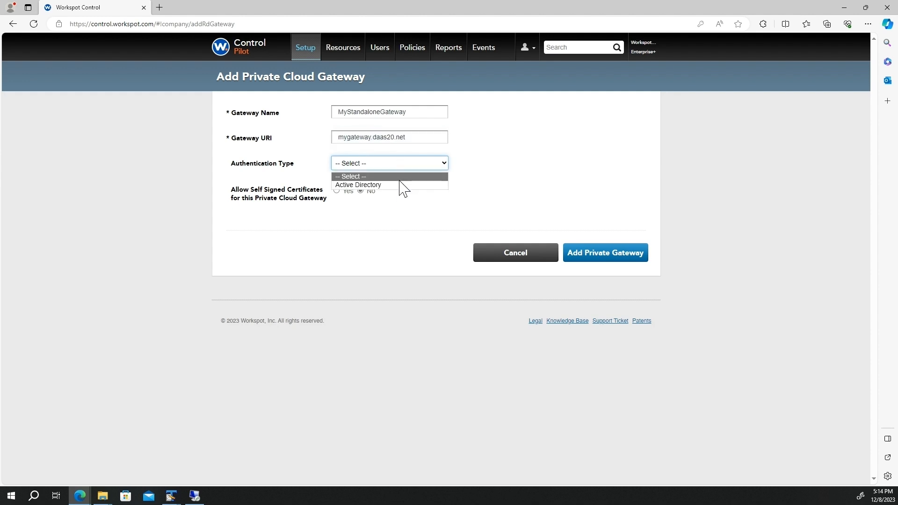
{"action": "left_click", "coordinate": [398, 186]}
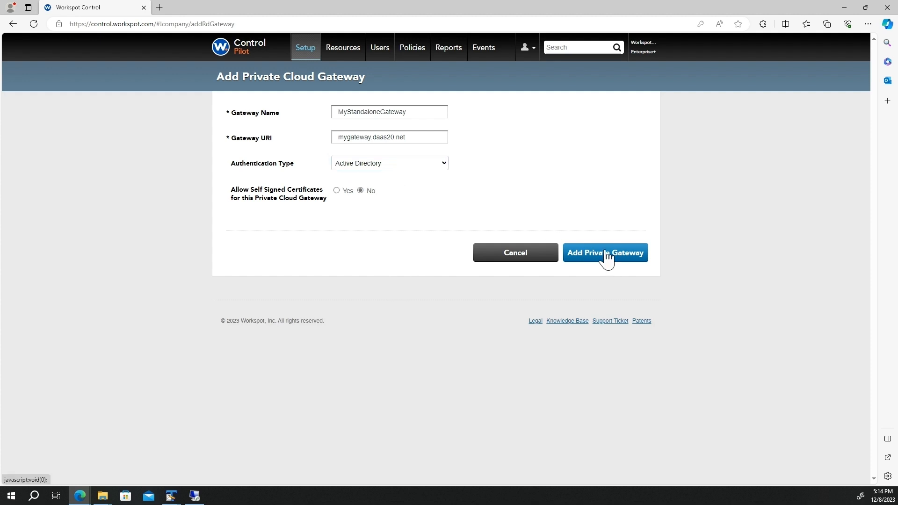
{"action": "left_click", "coordinate": [607, 255]}
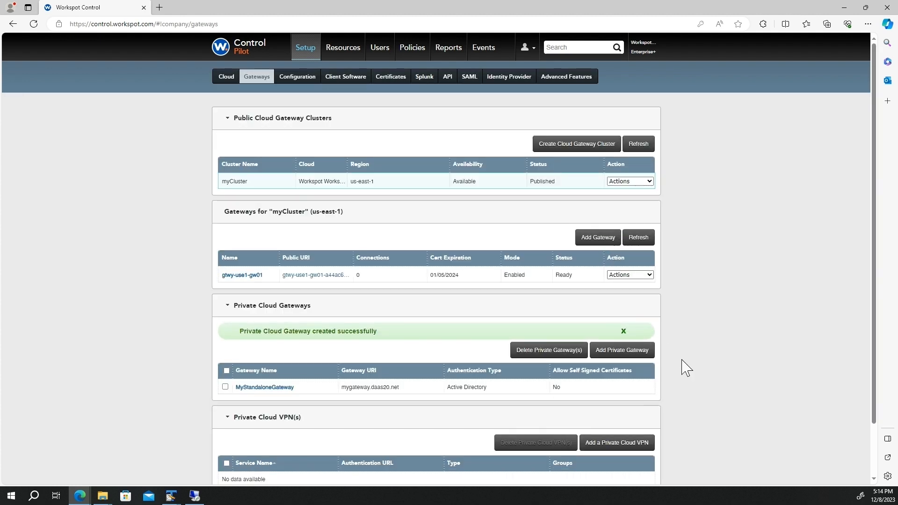
{"action": "scroll", "coordinate": [677, 363], "scroll_direction": "down", "scroll_amount": 2}
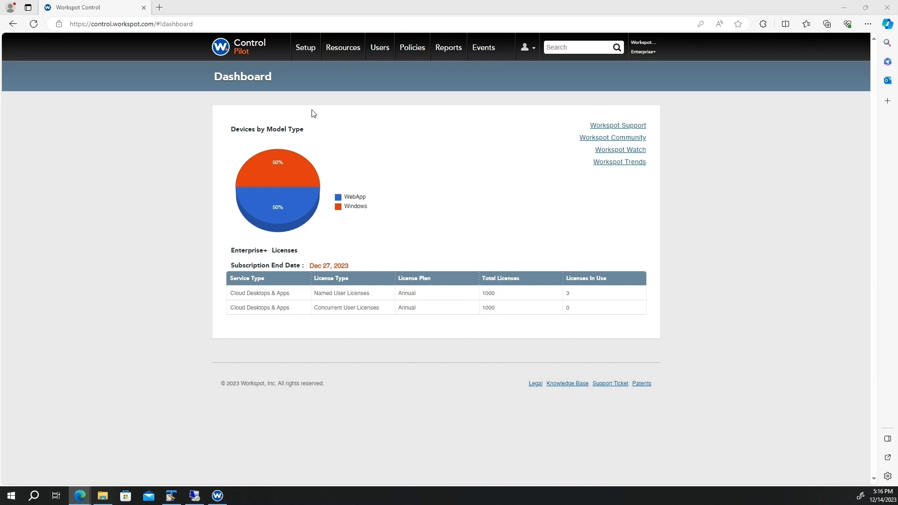
Create and save a new private cloud named Datacenter in Cloud setup.
{"action": "left_click", "coordinate": [302, 50]}
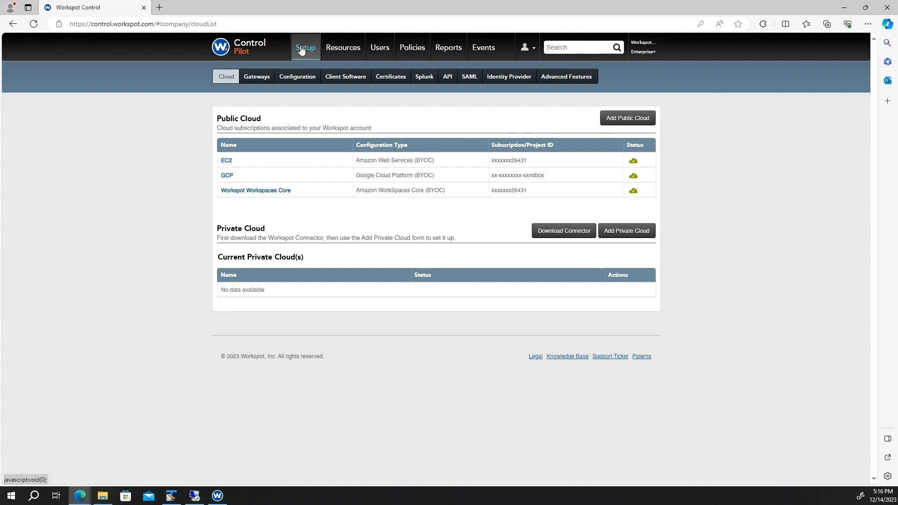
{"action": "left_click", "coordinate": [616, 232]}
{"action": "left_click", "coordinate": [444, 190]}
{"action": "type", "text": "Datacenter"}
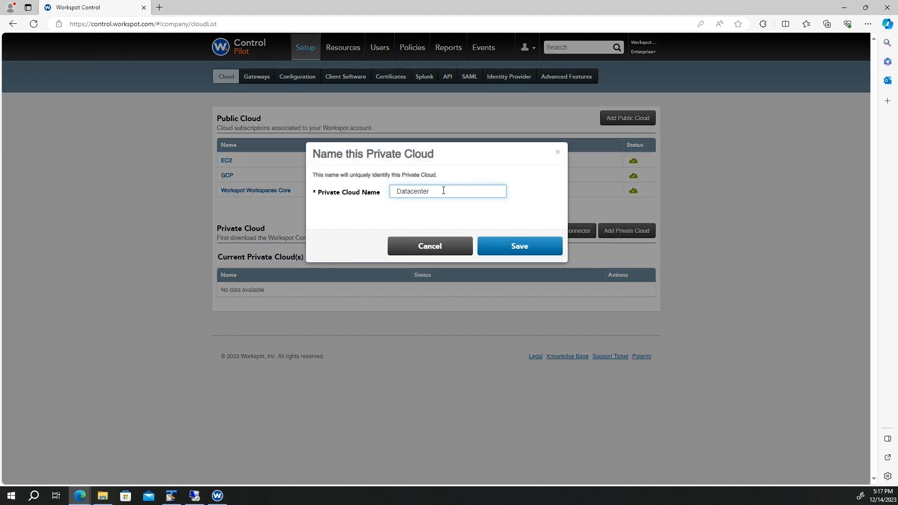
{"action": "left_click", "coordinate": [548, 250]}
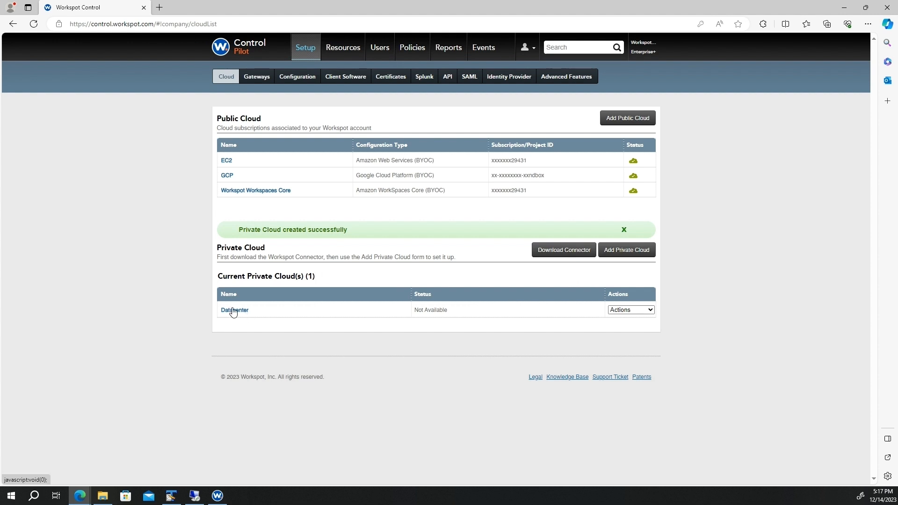
Add Connector 1 to Datacenter and copy its full integration key.
{"action": "left_click", "coordinate": [236, 310]}
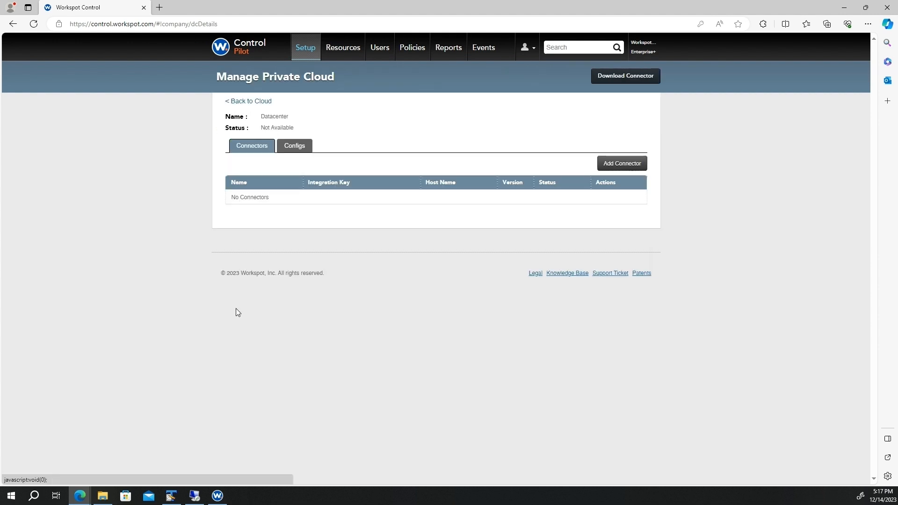
{"action": "left_click", "coordinate": [621, 165]}
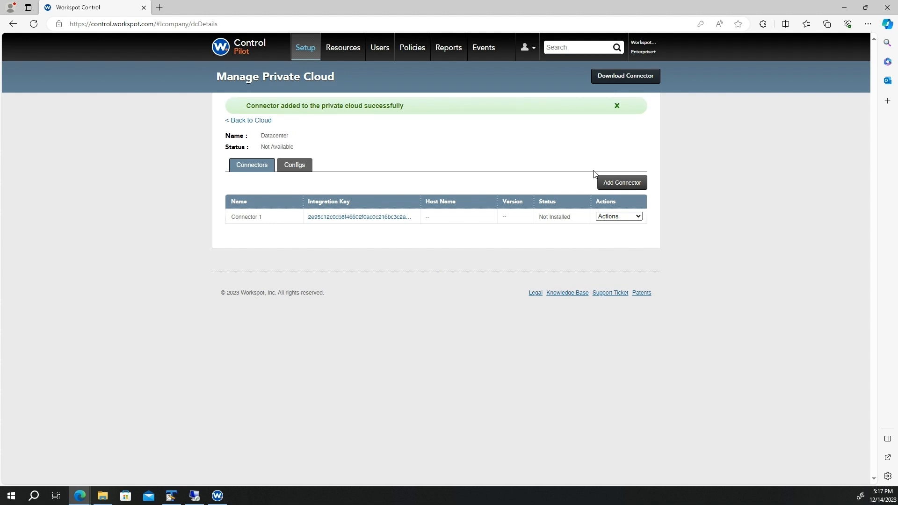
{"action": "left_click", "coordinate": [369, 220]}
{"action": "key", "text": "ctrl+c"}
{"action": "right_click", "coordinate": [307, 191]}
{"action": "left_click", "coordinate": [328, 199]}
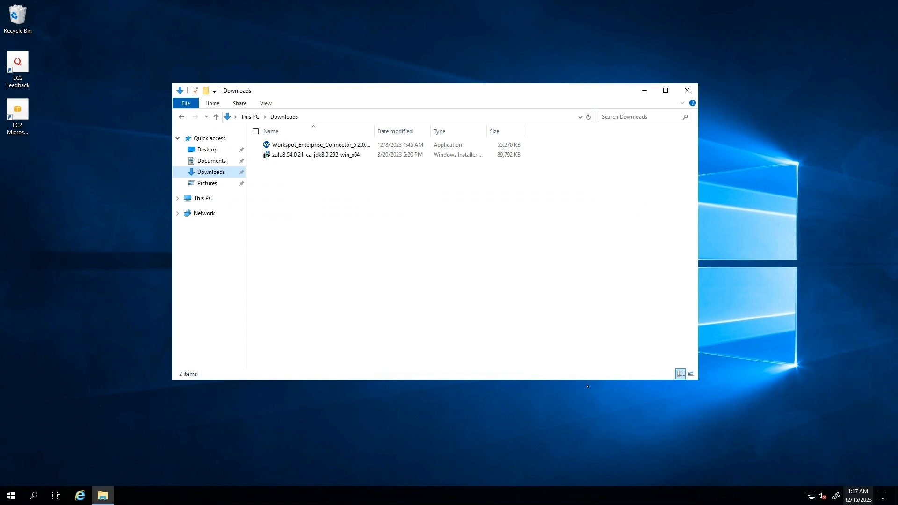
{"action": "key", "text": "Down"}
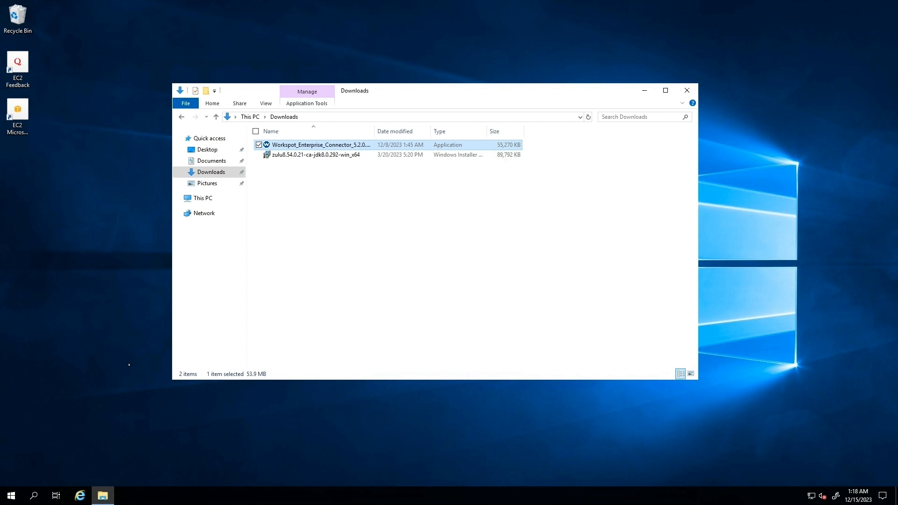
Open the Administrators group properties under Local Users and Groups in Computer Management.
{"action": "right_click", "coordinate": [11, 495]}
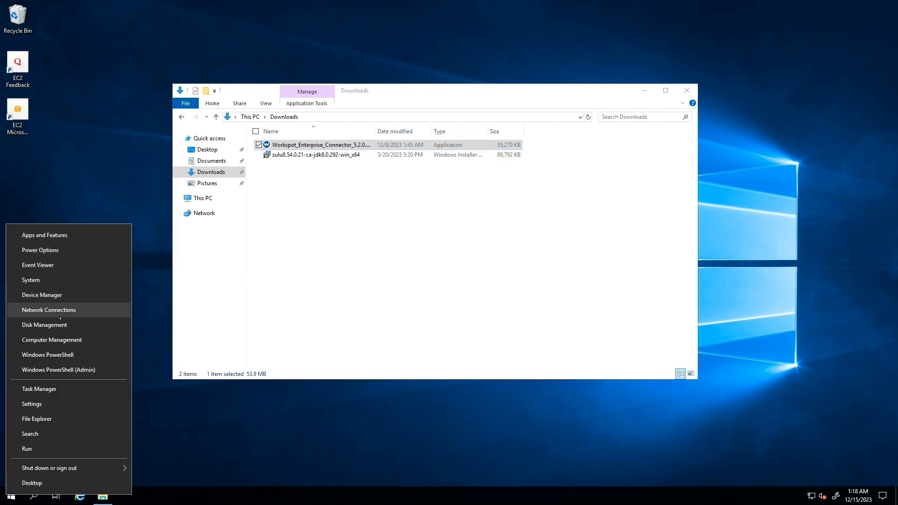
{"action": "left_click", "coordinate": [51, 339]}
{"action": "left_click", "coordinate": [24, 95]}
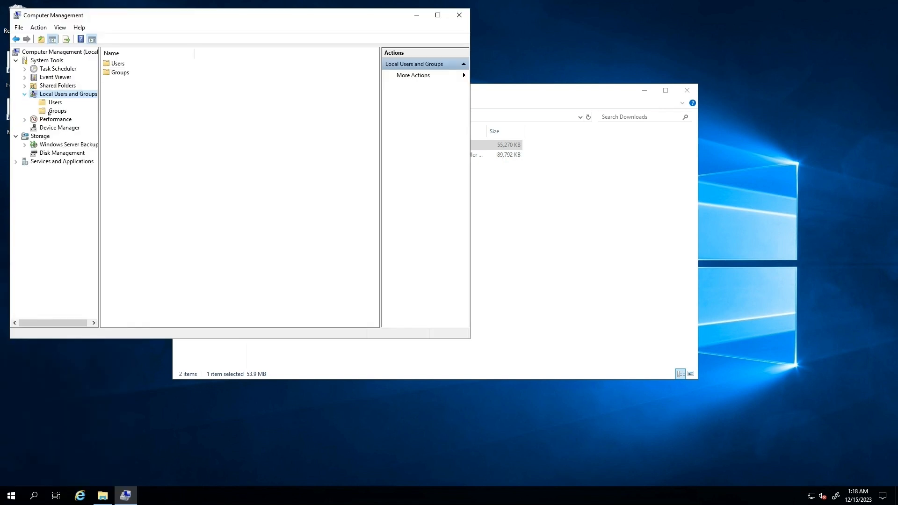
{"action": "left_click", "coordinate": [52, 112]}
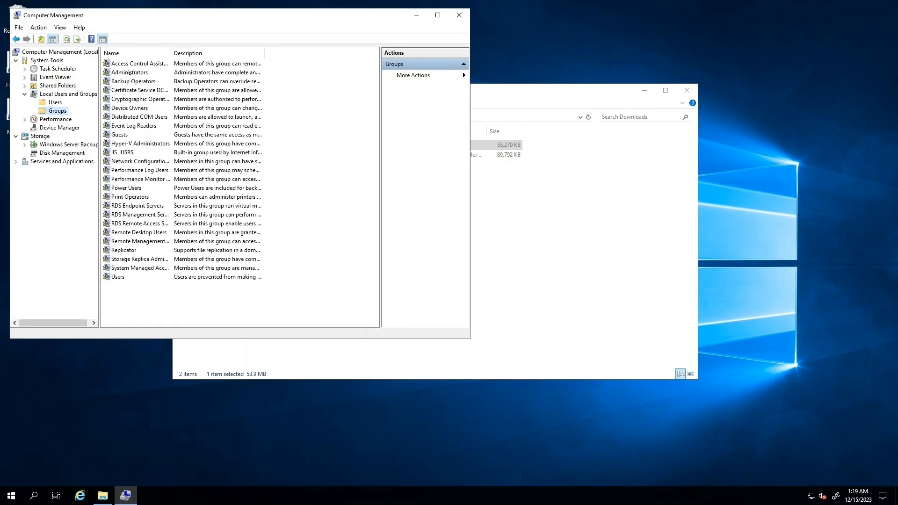
{"action": "double_click", "coordinate": [130, 73]}
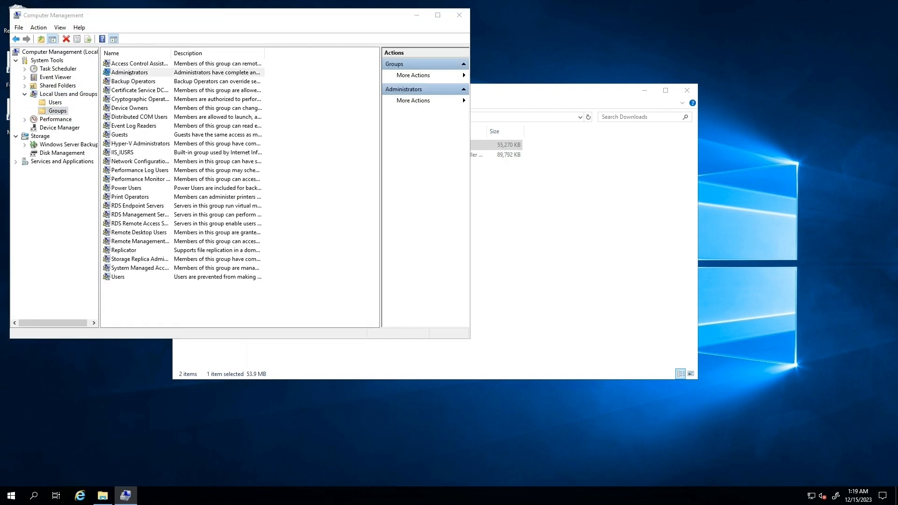
Add the domain user account as an Administrators member and apply.
{"action": "left_click", "coordinate": [178, 248]}
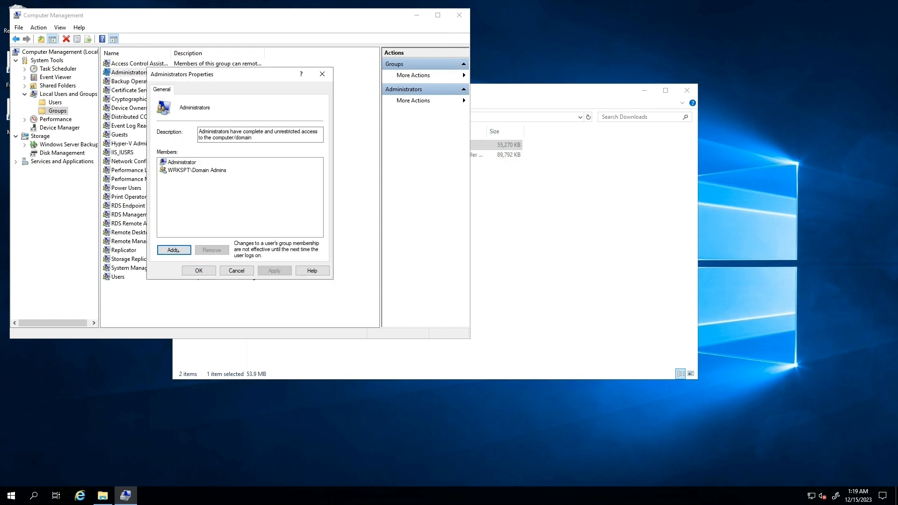
{"action": "type", "text": "charlie"}
{"action": "left_click", "coordinate": [303, 189]}
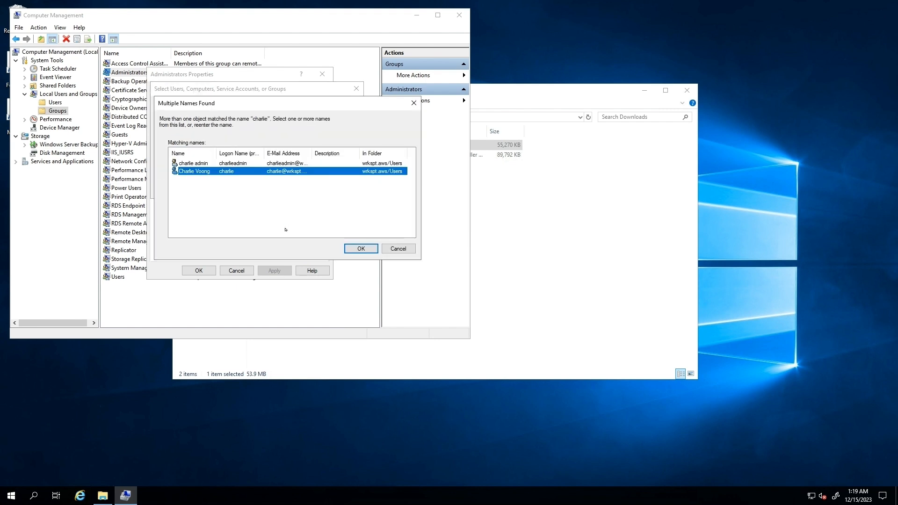
{"action": "left_click", "coordinate": [361, 248]}
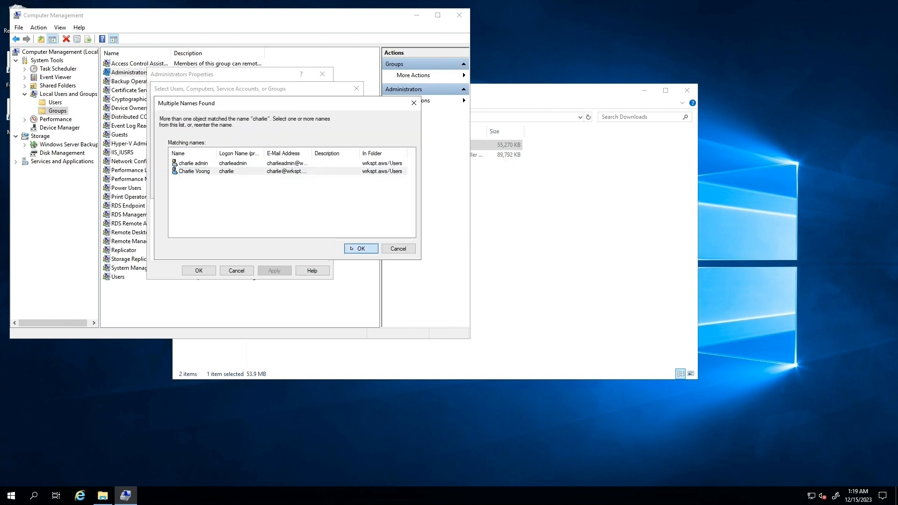
{"action": "left_click", "coordinate": [302, 189]}
{"action": "left_click", "coordinate": [274, 270]}
{"action": "left_click", "coordinate": [200, 270]}
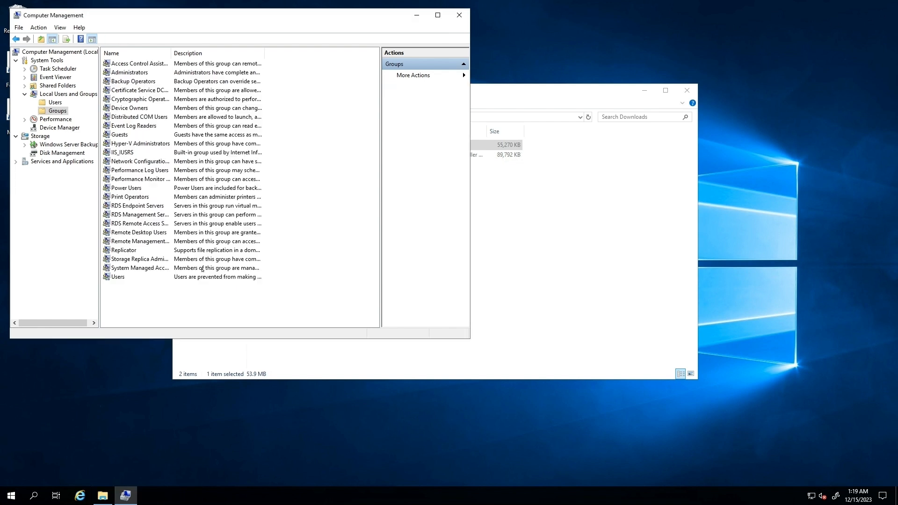
Run the Zulu JDK 8u292 installer from Downloads with default features through to Finish.
{"action": "left_click", "coordinate": [459, 15]}
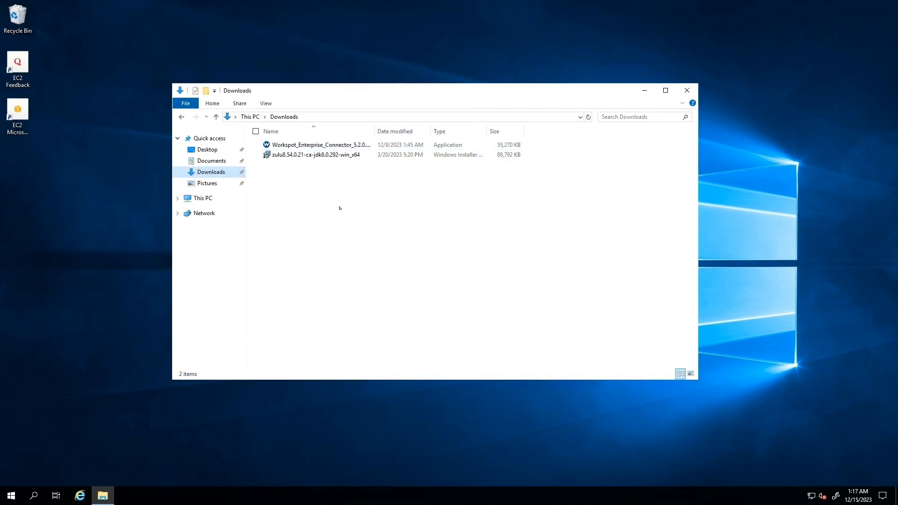
{"action": "left_click", "coordinate": [322, 155]}
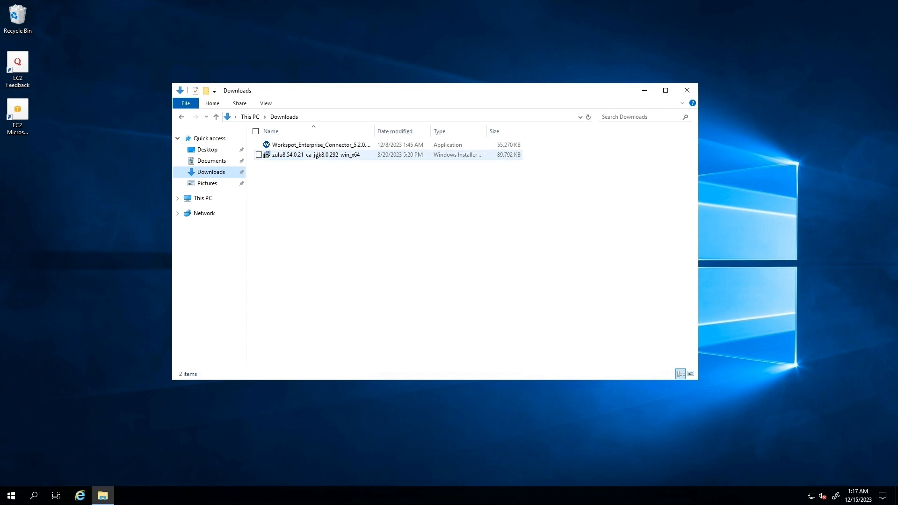
{"action": "double_click", "coordinate": [322, 154]}
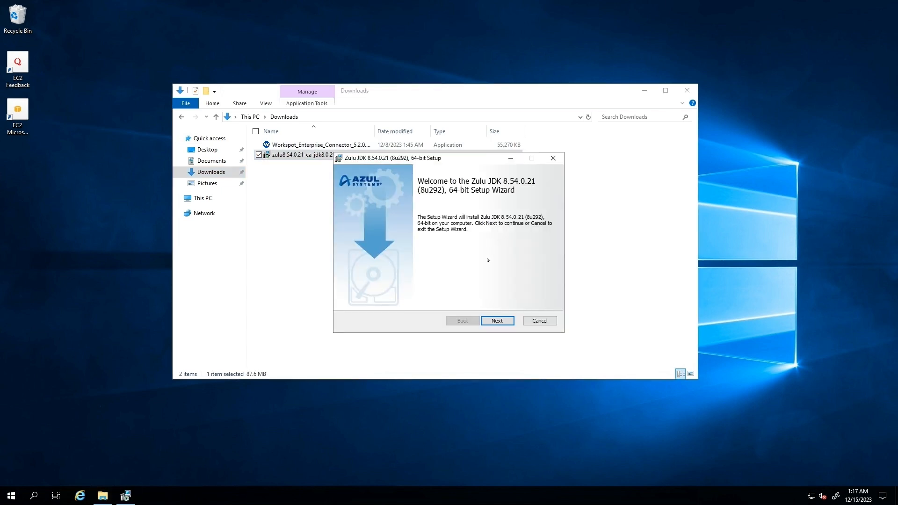
{"action": "left_click", "coordinate": [497, 320]}
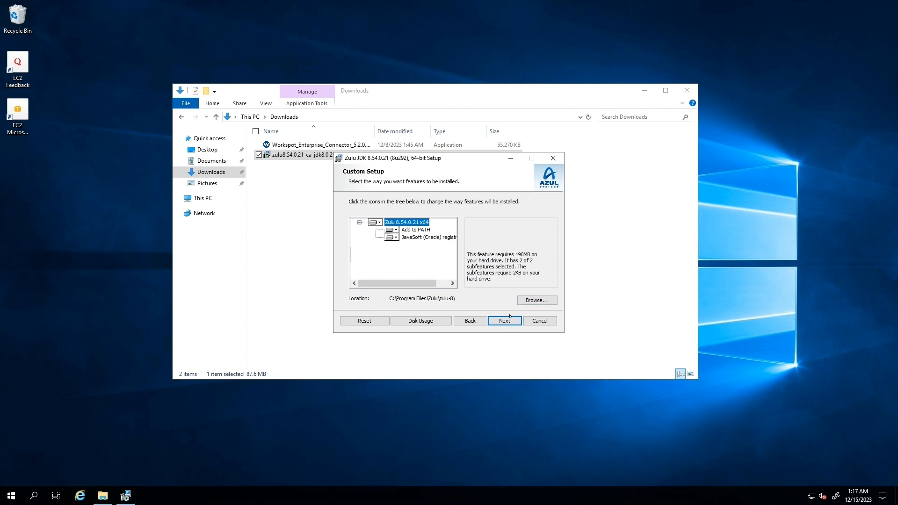
{"action": "left_click", "coordinate": [509, 320]}
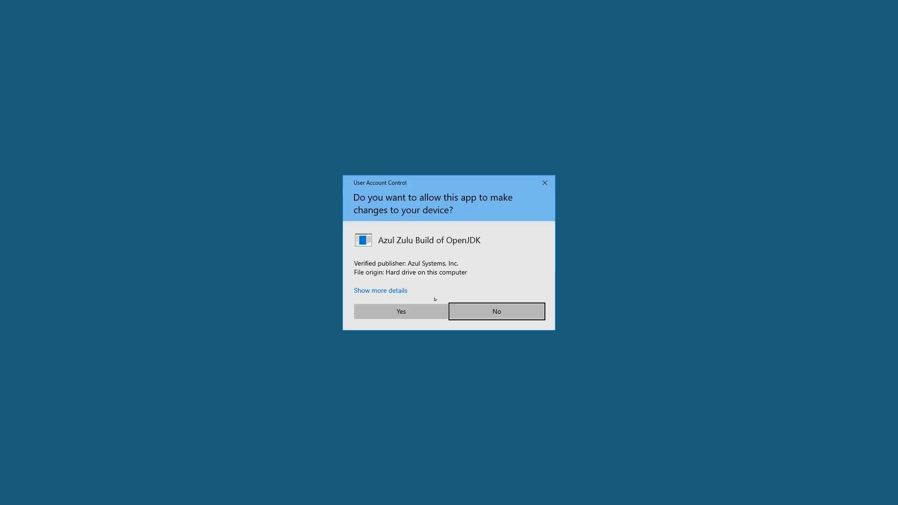
{"action": "left_click", "coordinate": [434, 310]}
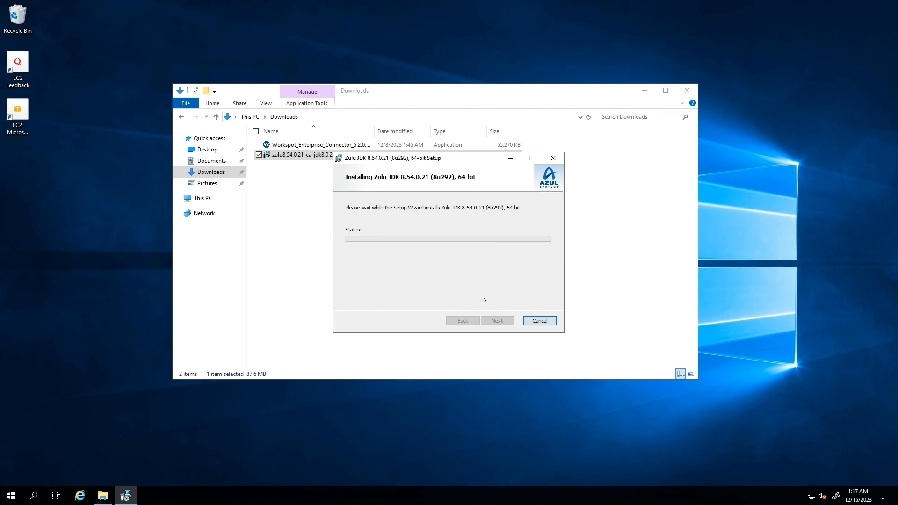
{"action": "left_click", "coordinate": [493, 319]}
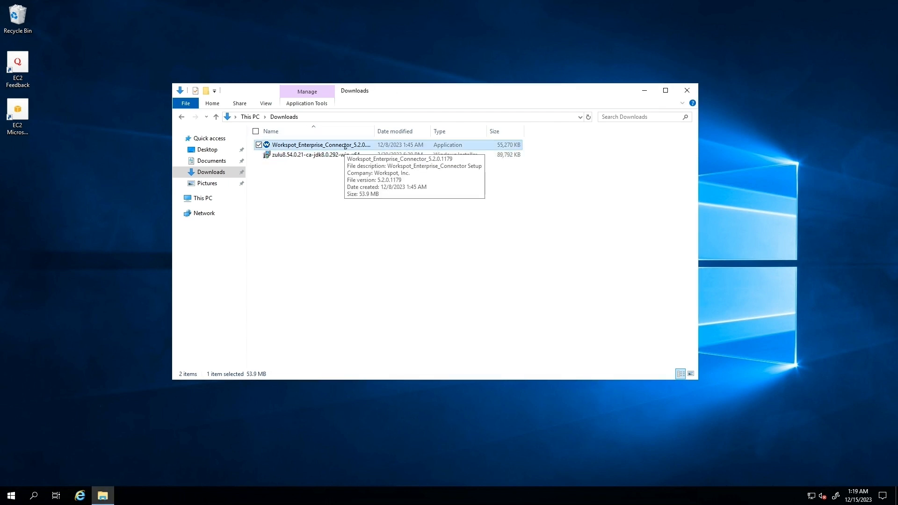
Launch the Workspot Enterprise Connector installer, accept the licence agreement, and start installing.
{"action": "double_click", "coordinate": [345, 145]}
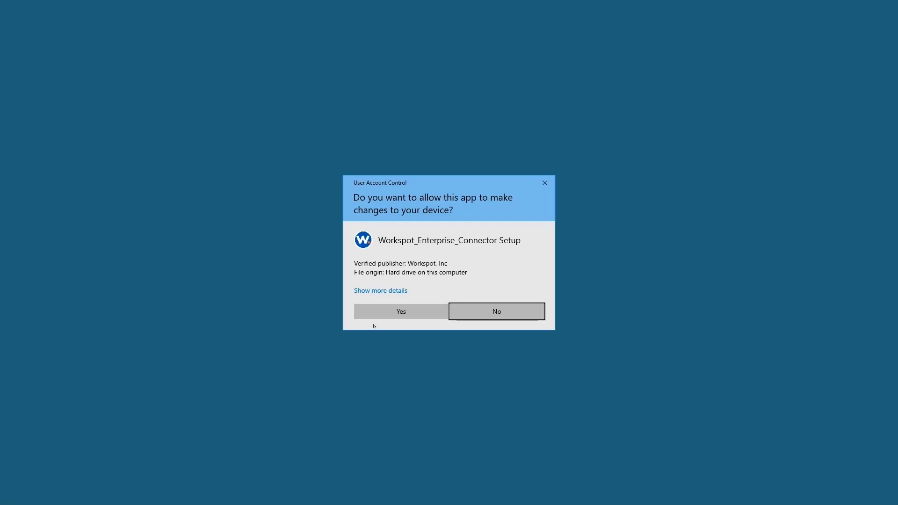
{"action": "left_click", "coordinate": [392, 313]}
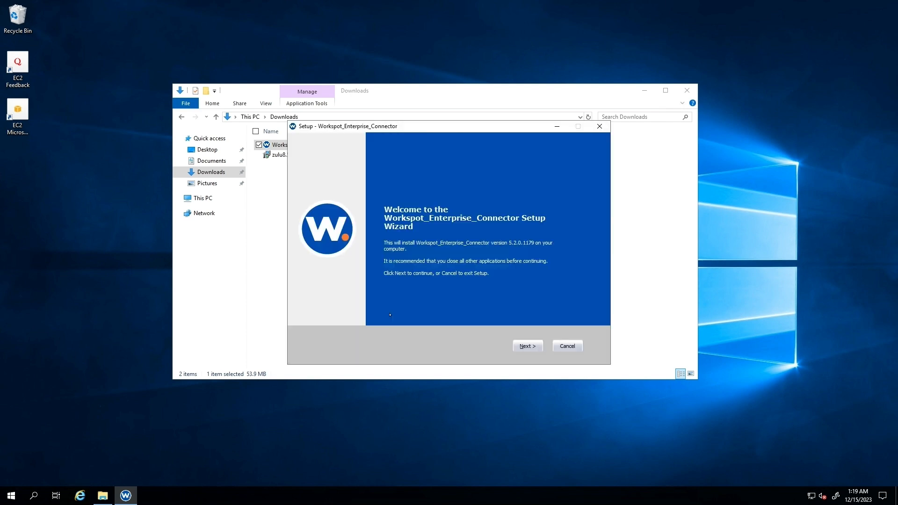
{"action": "left_click", "coordinate": [529, 347]}
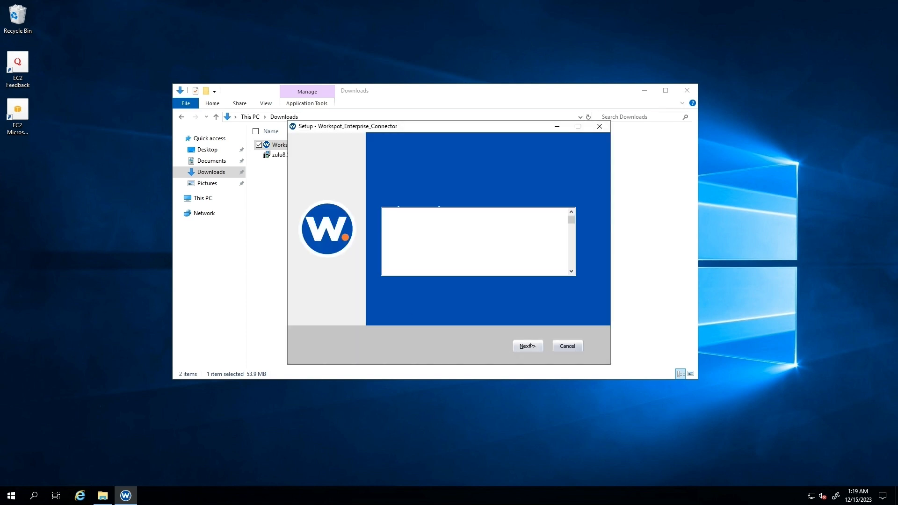
{"action": "left_click", "coordinate": [531, 346]}
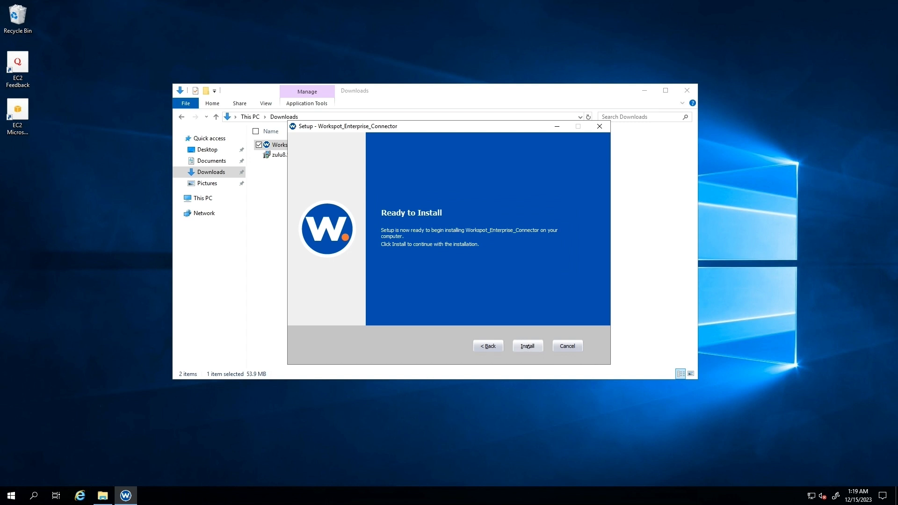
{"action": "left_click", "coordinate": [528, 346]}
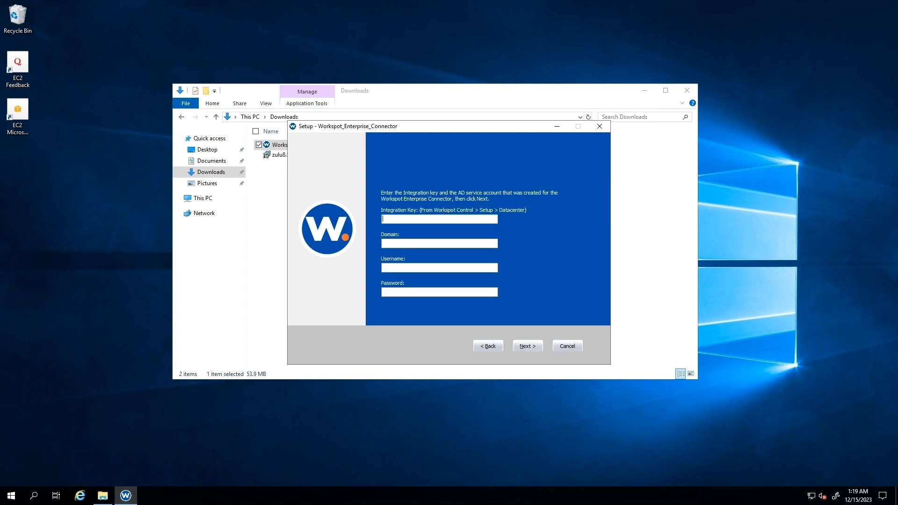
Register with the pasted integration key, domain wrkspt.aws and service account credentials, then finish.
{"action": "key", "text": "ctrl+v"}
{"action": "key", "text": "Tab"}
{"action": "type", "text": "wrkspt.aws"}
{"action": "key", "text": "Tab"}
{"action": "type", "text": "charlie"}
{"action": "key", "text": "Tab"}
{"action": "type", "text": "•••••••••••••••"}
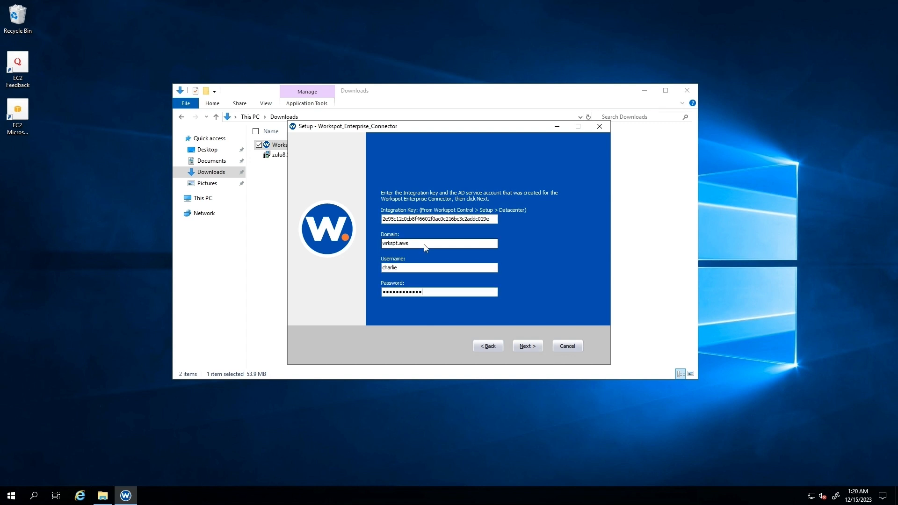
{"action": "left_click", "coordinate": [533, 345]}
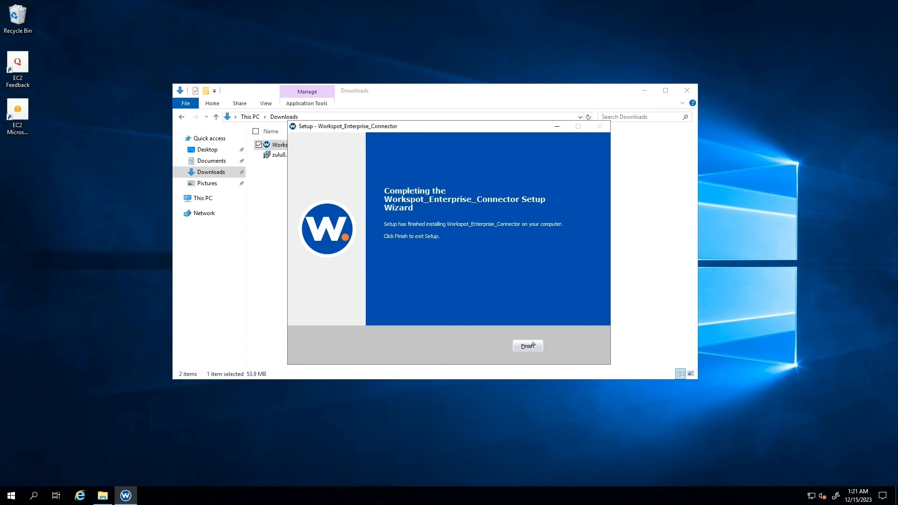
{"action": "left_click", "coordinate": [533, 345]}
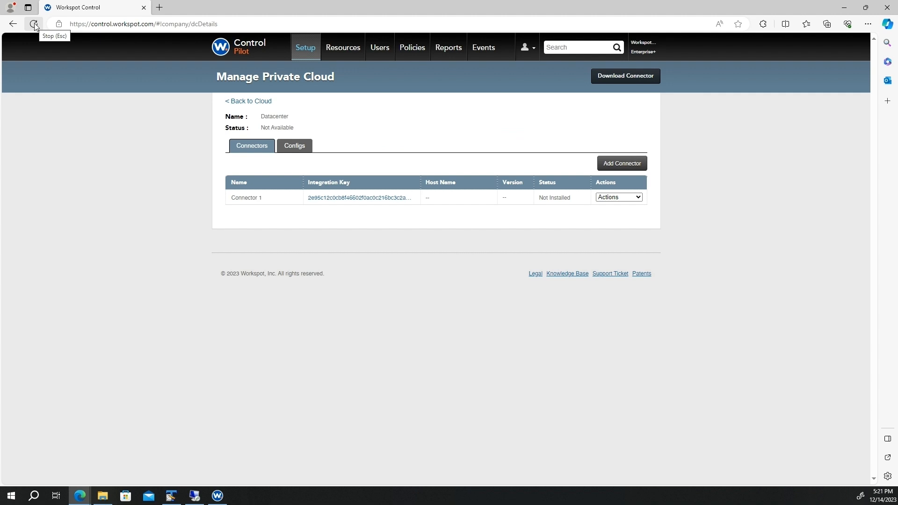
Refresh the connector status, then save a new Active Directory configuration named AD in the Configs list.
{"action": "left_click", "coordinate": [35, 24]}
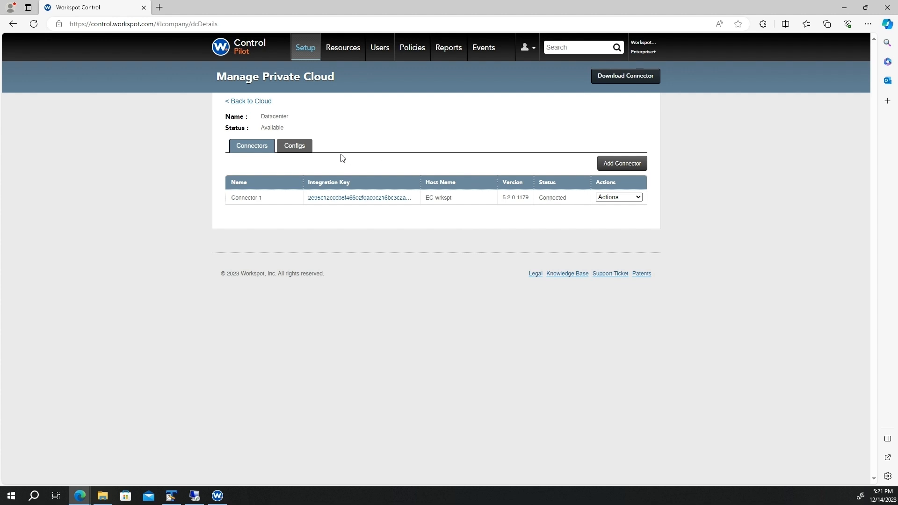
{"action": "left_click", "coordinate": [297, 149]}
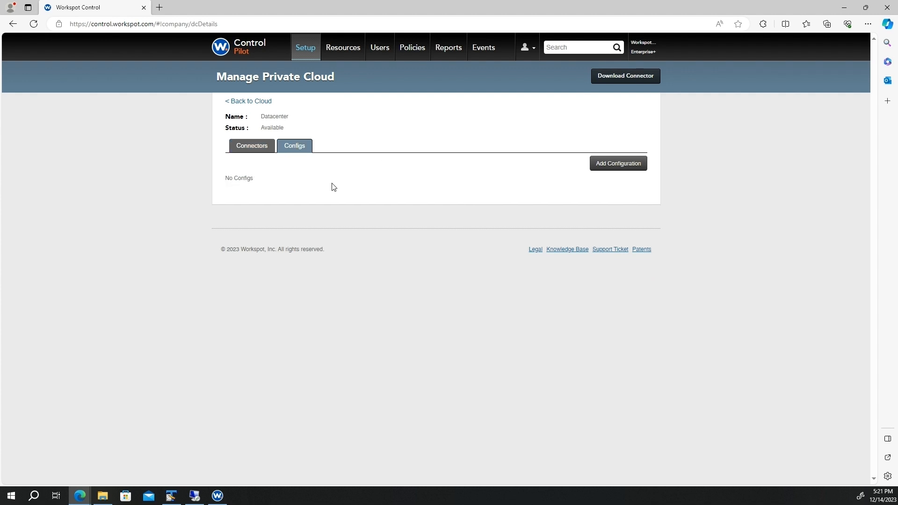
{"action": "left_click", "coordinate": [623, 168]}
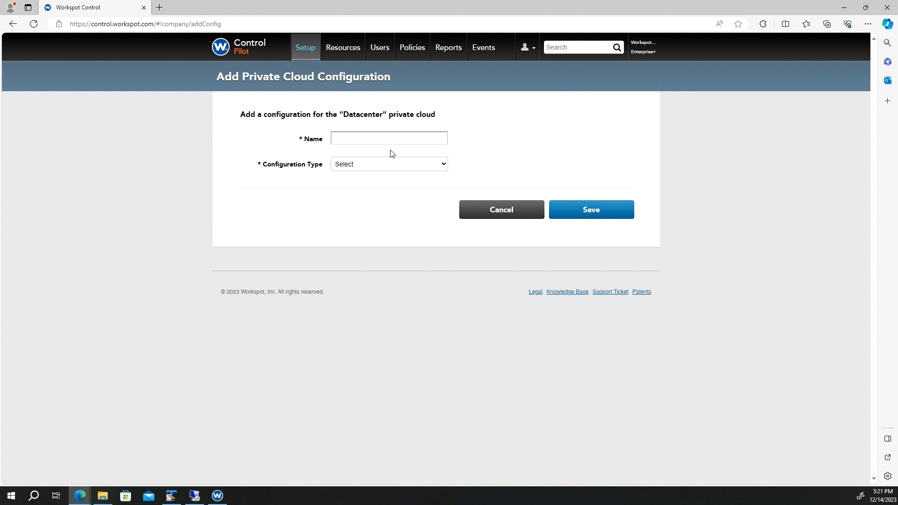
{"action": "left_click", "coordinate": [377, 139]}
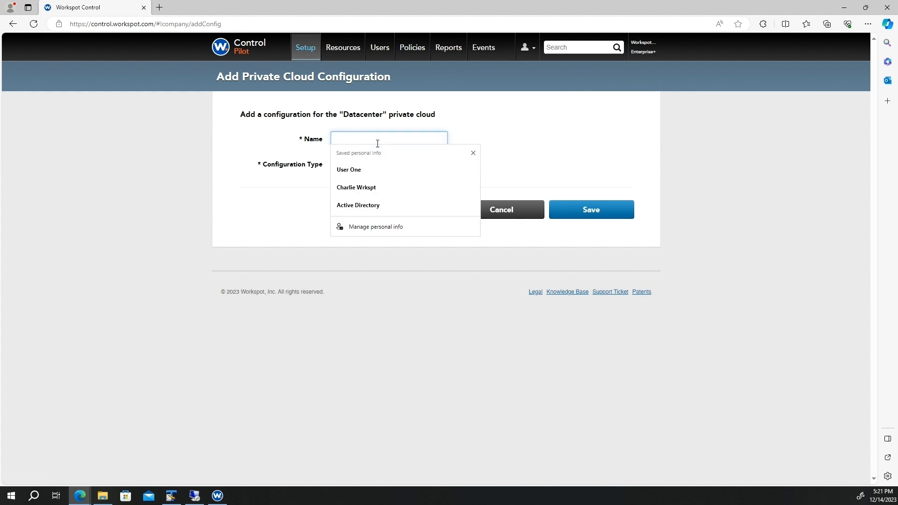
{"action": "type", "text": "AD"}
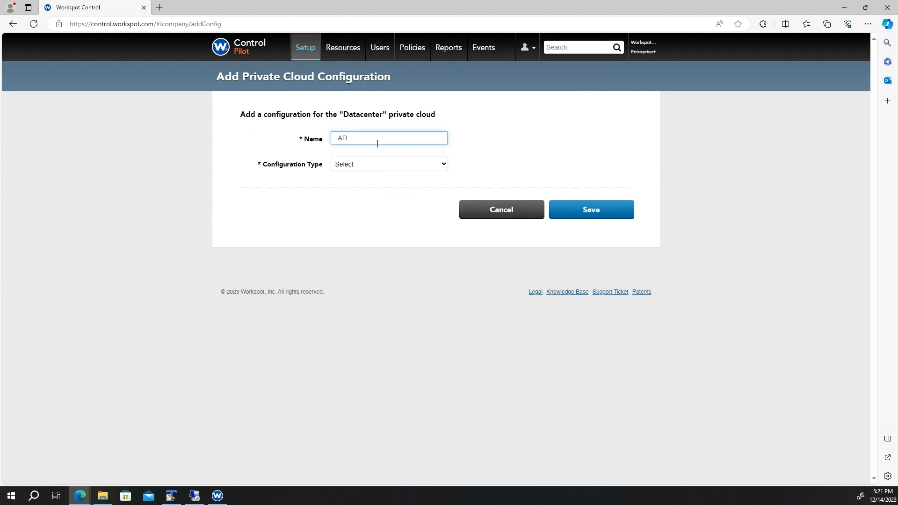
{"action": "left_click", "coordinate": [379, 161]}
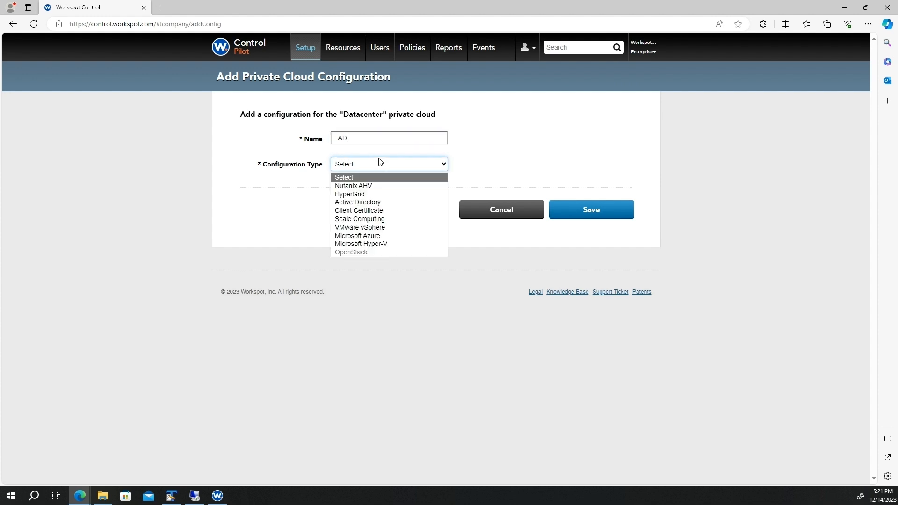
{"action": "left_click", "coordinate": [380, 203]}
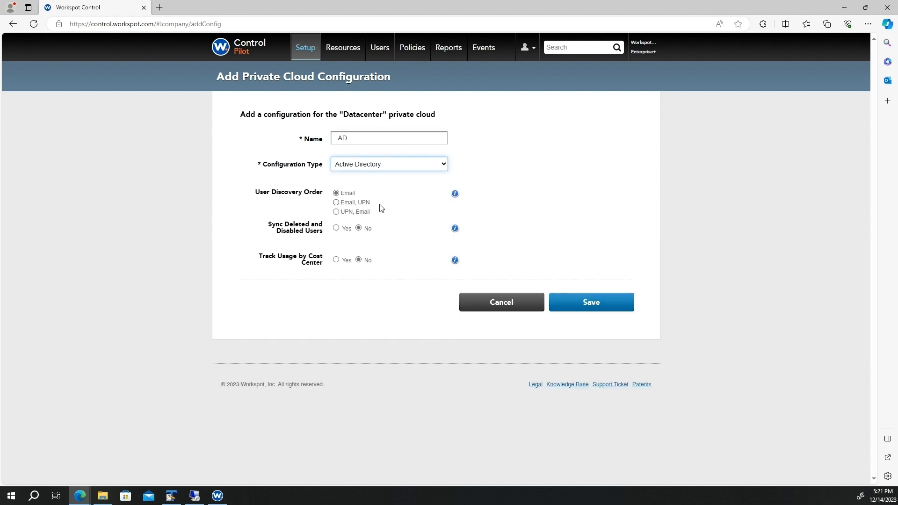
{"action": "left_click", "coordinate": [607, 309]}
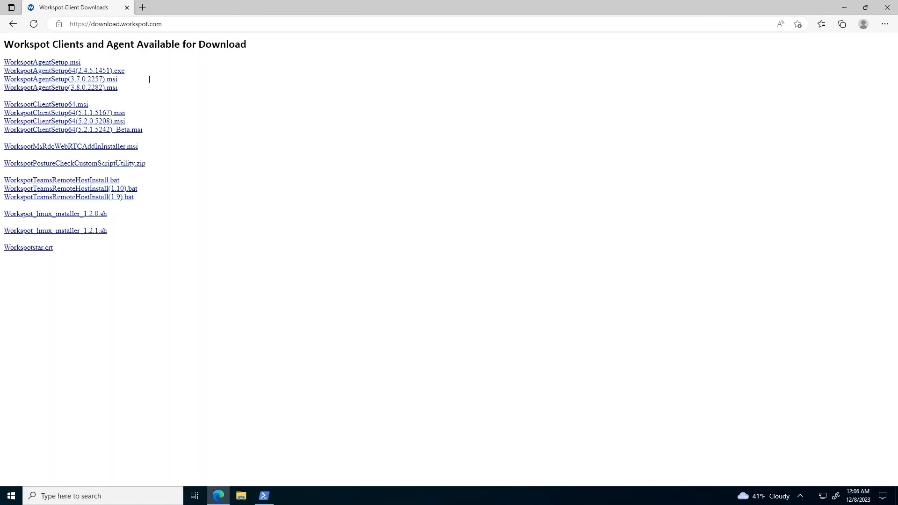
Download WorkspotAgentSetup.msi and start Command Prompt as administrator.
{"action": "left_click", "coordinate": [43, 64]}
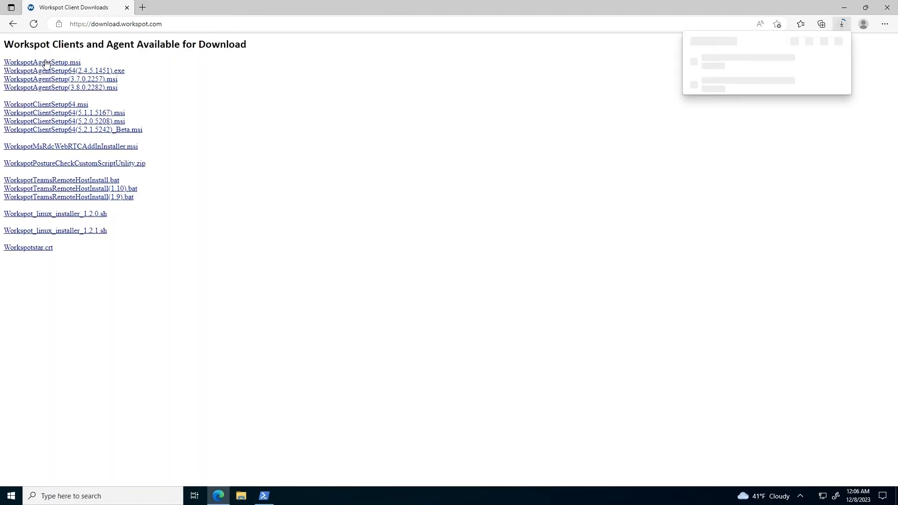
{"action": "left_click", "coordinate": [106, 497]}
{"action": "type", "text": "command"}
{"action": "left_click", "coordinate": [241, 328]}
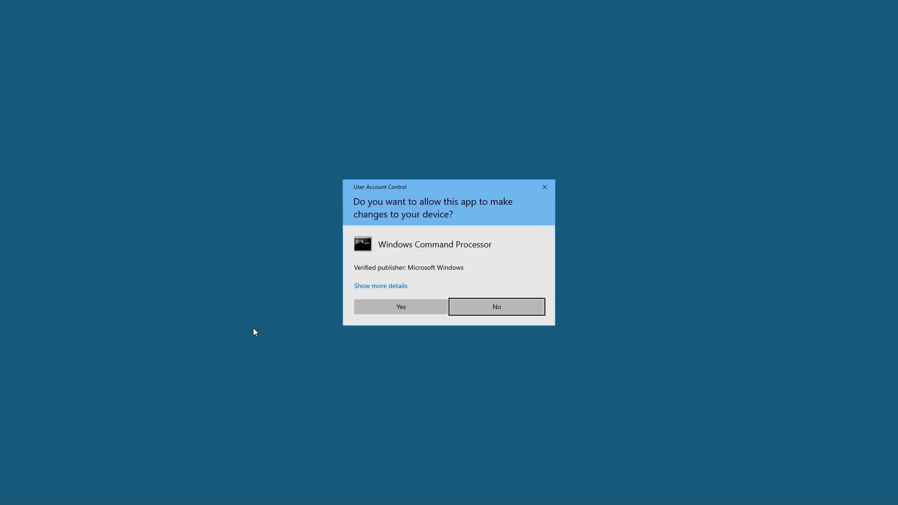
{"action": "left_click", "coordinate": [399, 307]}
Move to \users\admin\Downloads, list it with dir, and launch WorkspotAgentSetup.msi.
{"action": "left_click", "coordinate": [249, 160]}
{"action": "type", "text": "cd"}
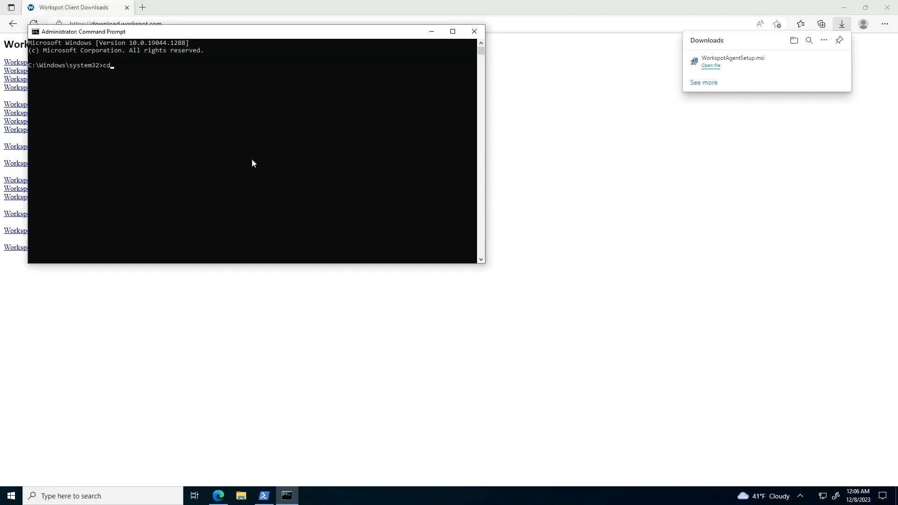
{"action": "type", "text": " \\users\\admin"}
{"action": "key", "text": "Return"}
{"action": "type", "text": "cd Downloads"}
{"action": "key", "text": "Return"}
{"action": "type", "text": "dir"}
{"action": "key", "text": "Return"}
{"action": "type", "text": "Works"}
{"action": "key", "text": "Tab"}
{"action": "key", "text": "Return"}
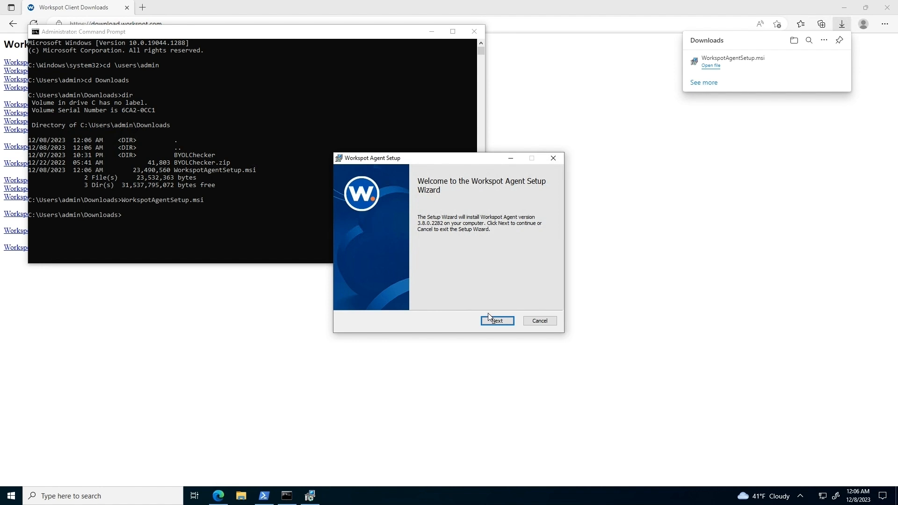
Install the Workspot Agent, accepting the license agreement, and finish the installer.
{"action": "left_click", "coordinate": [498, 321]}
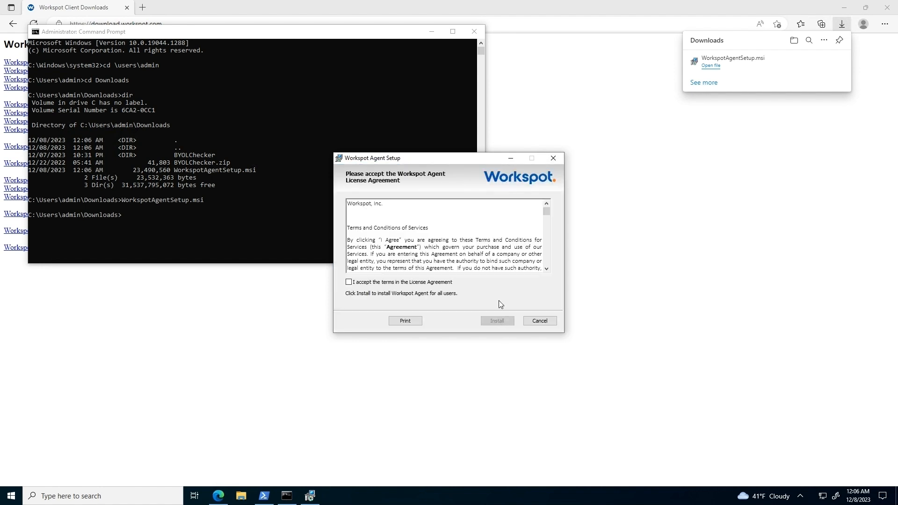
{"action": "left_click", "coordinate": [397, 280]}
{"action": "left_click", "coordinate": [501, 325]}
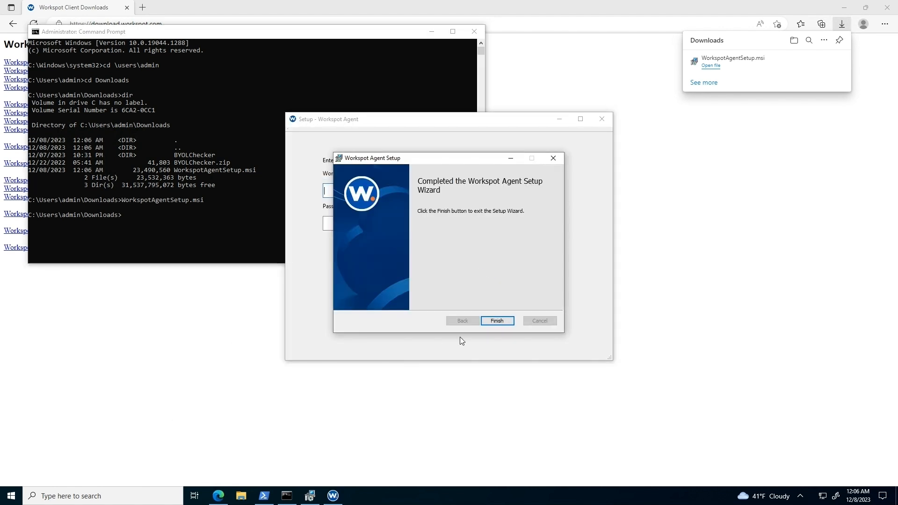
{"action": "left_click", "coordinate": [492, 321]}
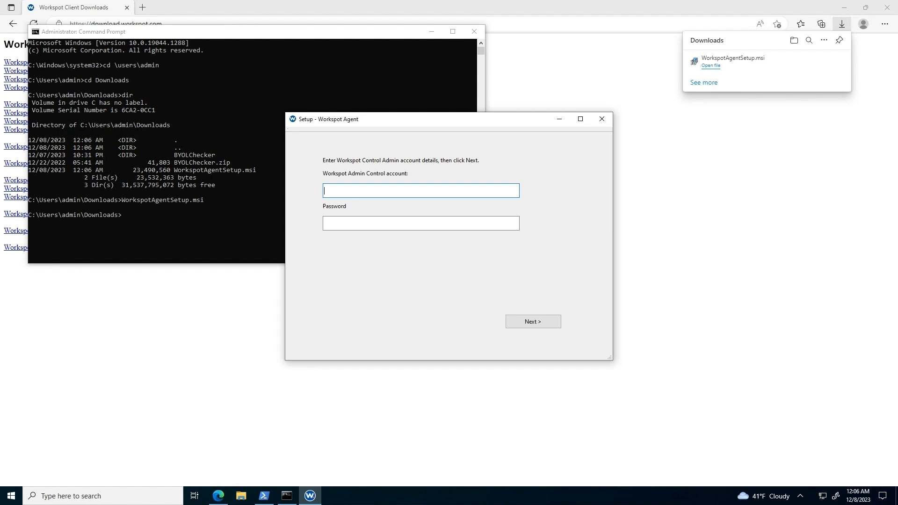
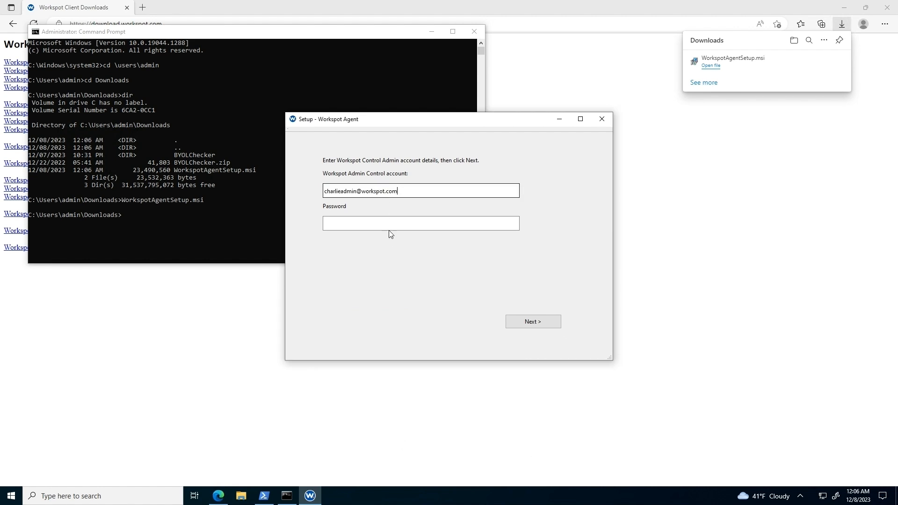
Register the machine as a template with the Control admin e-mail and password.
{"action": "left_click", "coordinate": [382, 227]}
{"action": "key", "text": "ctrl+v"}
{"action": "left_click", "coordinate": [536, 326]}
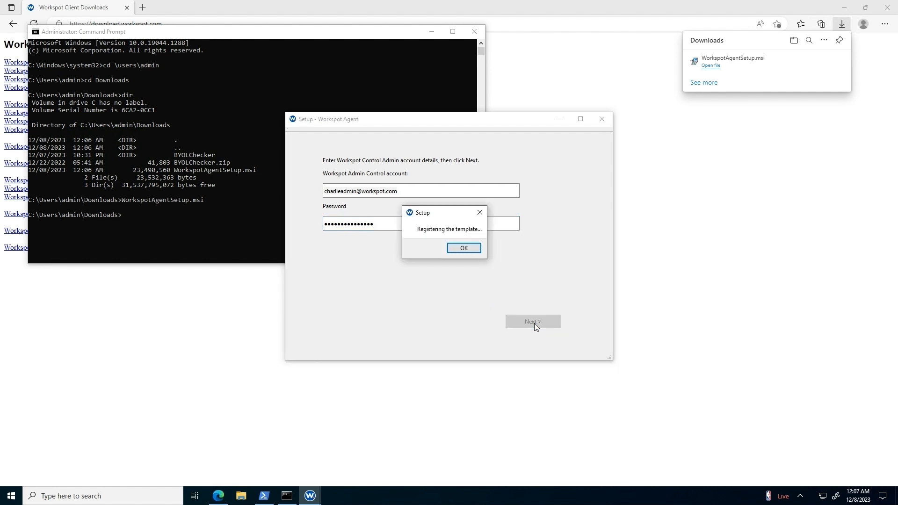
{"action": "left_click", "coordinate": [470, 248]}
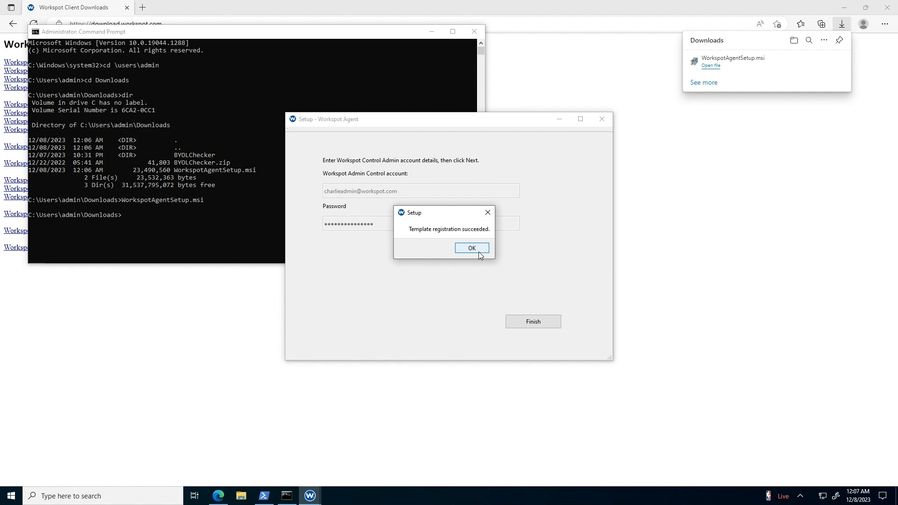
{"action": "left_click", "coordinate": [479, 253]}
{"action": "left_click", "coordinate": [539, 324]}
{"action": "left_click", "coordinate": [241, 496]}
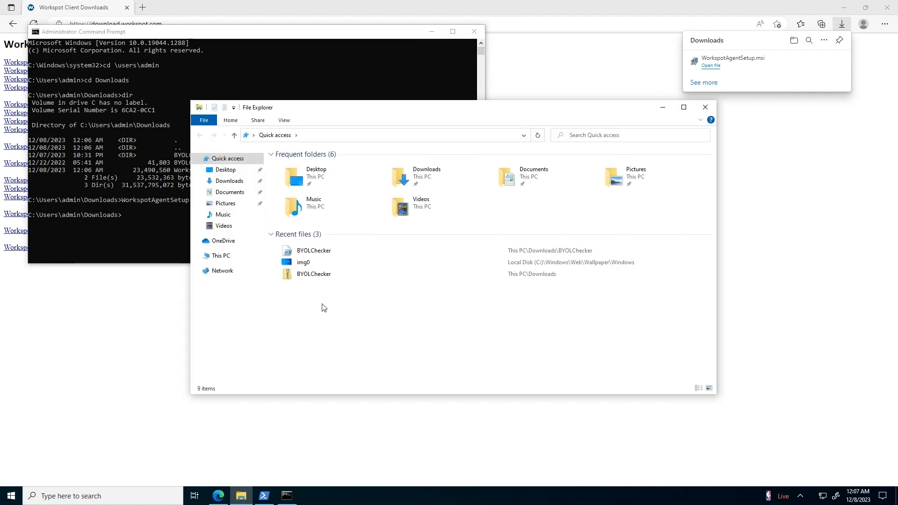
Browse to C:\ProgramData\WorkspotAgent, granting access to the folder.
{"action": "left_click", "coordinate": [224, 256]}
{"action": "double_click", "coordinate": [358, 255]}
{"action": "left_click", "coordinate": [355, 136]}
{"action": "type", "text": "C:\\programdata"}
{"action": "key", "text": "Return"}
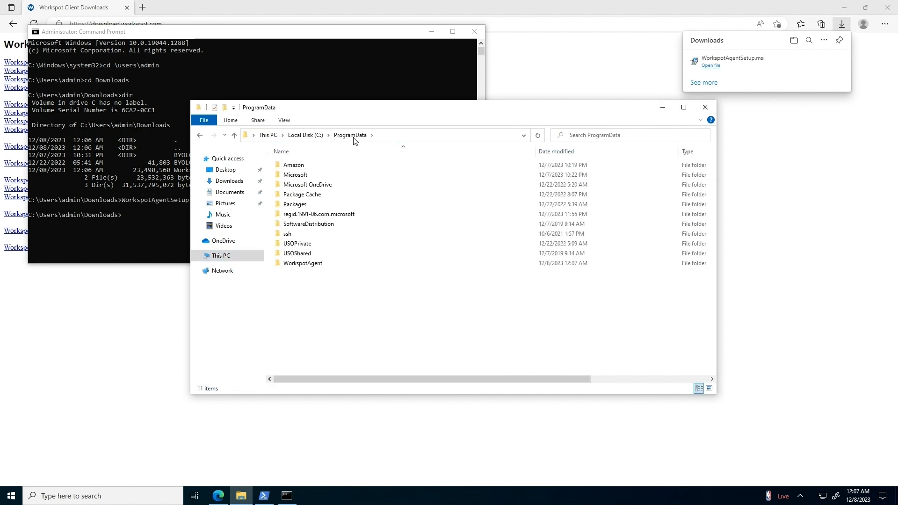
{"action": "double_click", "coordinate": [312, 264]}
{"action": "left_click", "coordinate": [460, 263]}
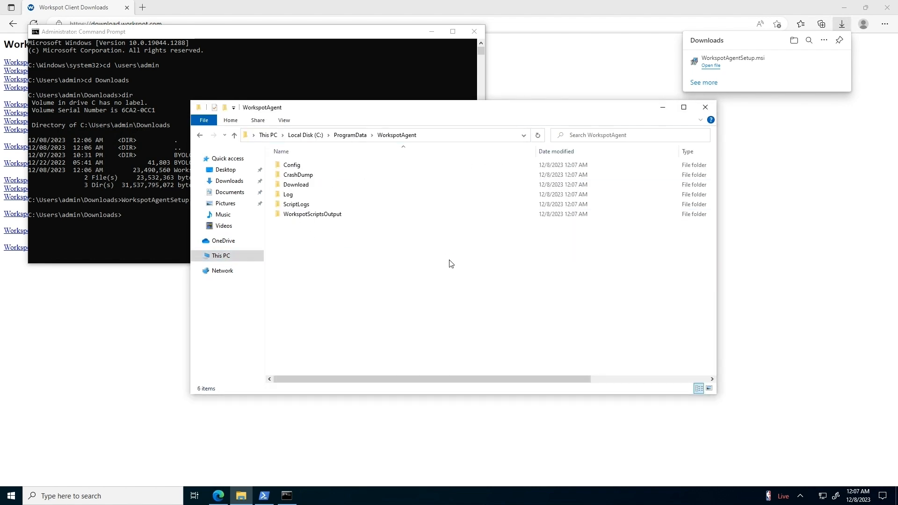
Allow Administrators Full control on the Config folder's security permissions.
{"action": "right_click", "coordinate": [296, 170]}
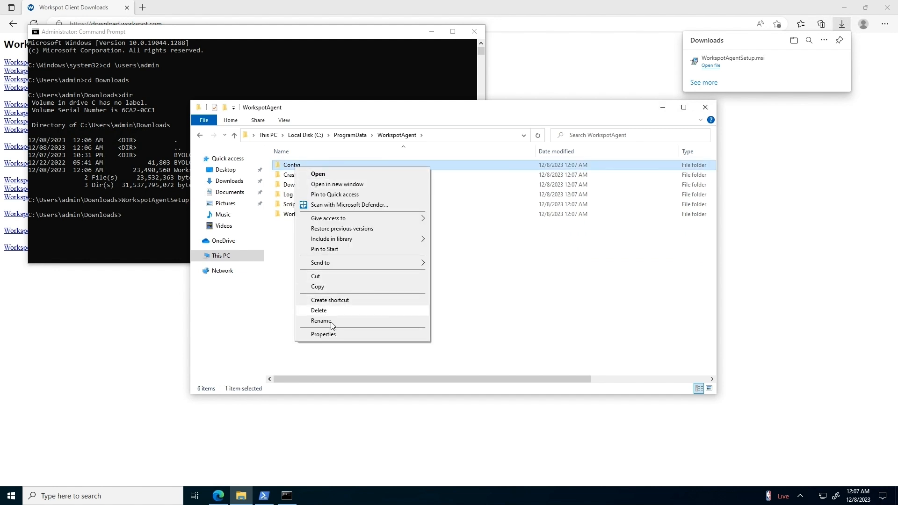
{"action": "left_click", "coordinate": [333, 336]}
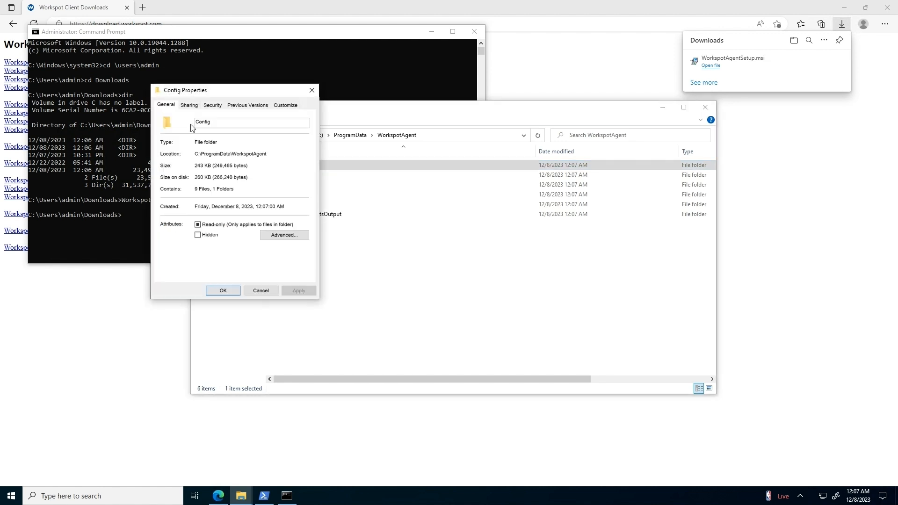
{"action": "left_click", "coordinate": [212, 106]}
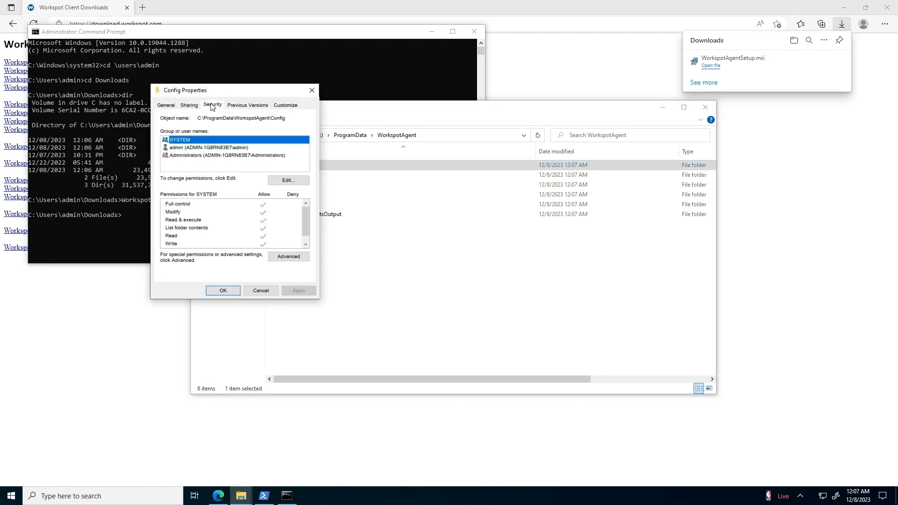
{"action": "left_click", "coordinate": [214, 158]}
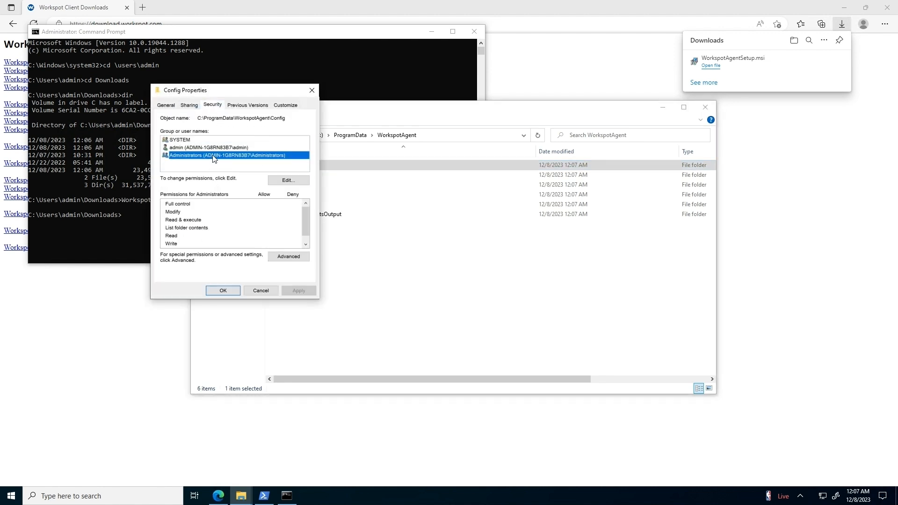
{"action": "left_click", "coordinate": [298, 180]}
{"action": "left_click", "coordinate": [278, 250]}
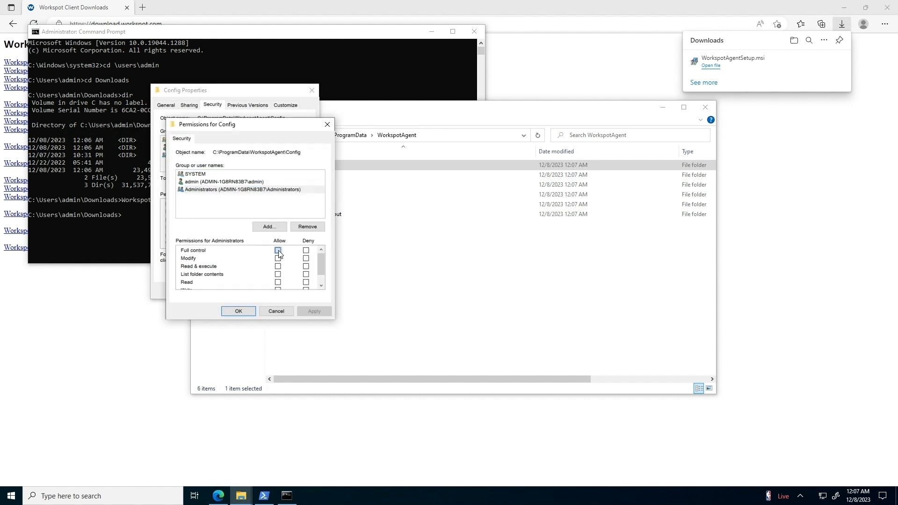
{"action": "left_click", "coordinate": [239, 311]}
{"action": "left_click", "coordinate": [224, 291]}
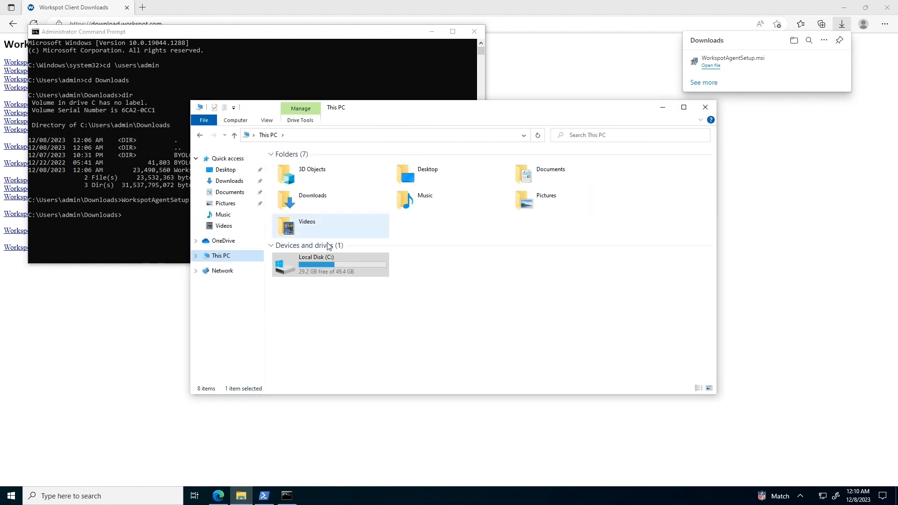
Open C:\Program Files\WorkspotAgent.
{"action": "double_click", "coordinate": [330, 262]}
{"action": "double_click", "coordinate": [309, 175]}
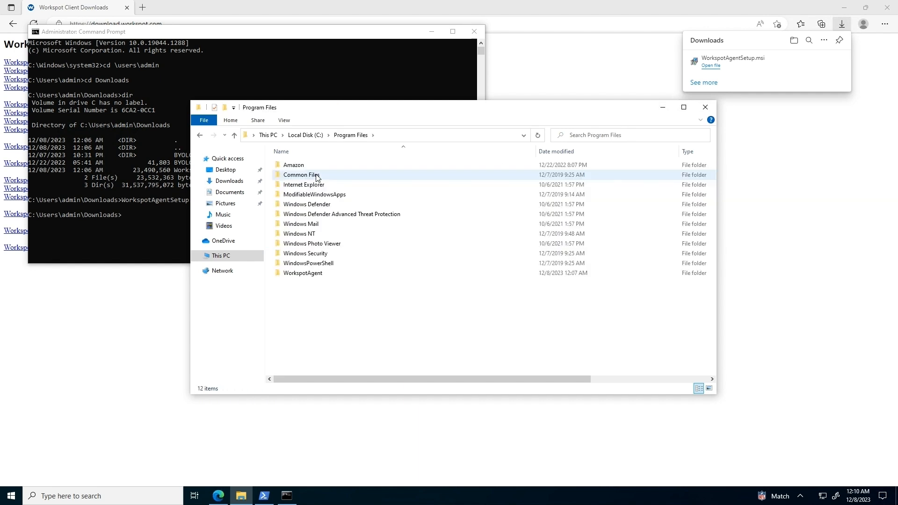
{"action": "double_click", "coordinate": [310, 274]}
Launch WorkspotConfigEditor, tick Don't Join Domain, submit the configuration, and close the editor.
{"action": "scroll", "coordinate": [410, 289], "scroll_direction": "down", "scroll_amount": 1}
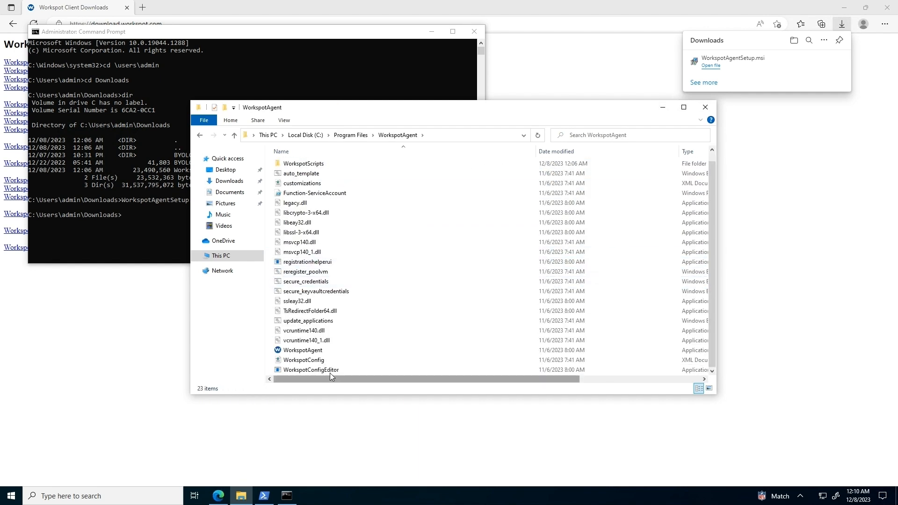
{"action": "left_click", "coordinate": [330, 370]}
{"action": "double_click", "coordinate": [330, 371]}
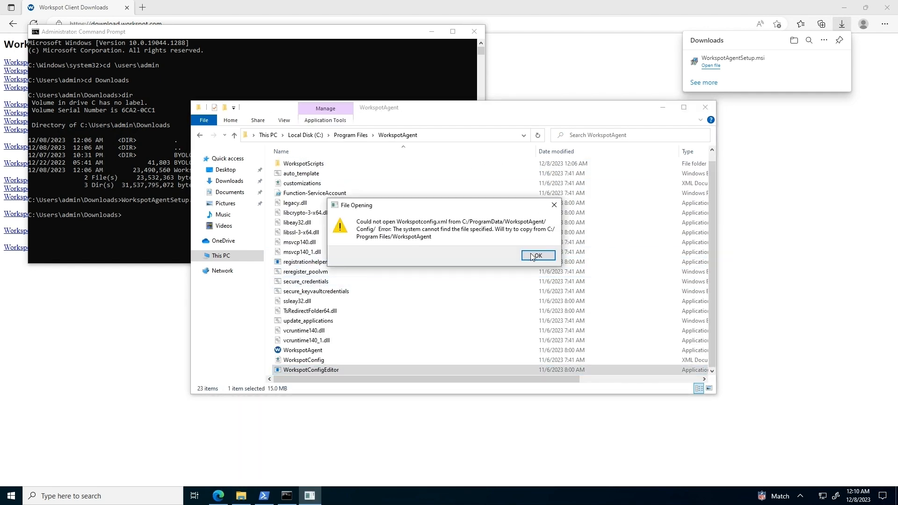
{"action": "left_click", "coordinate": [538, 256]}
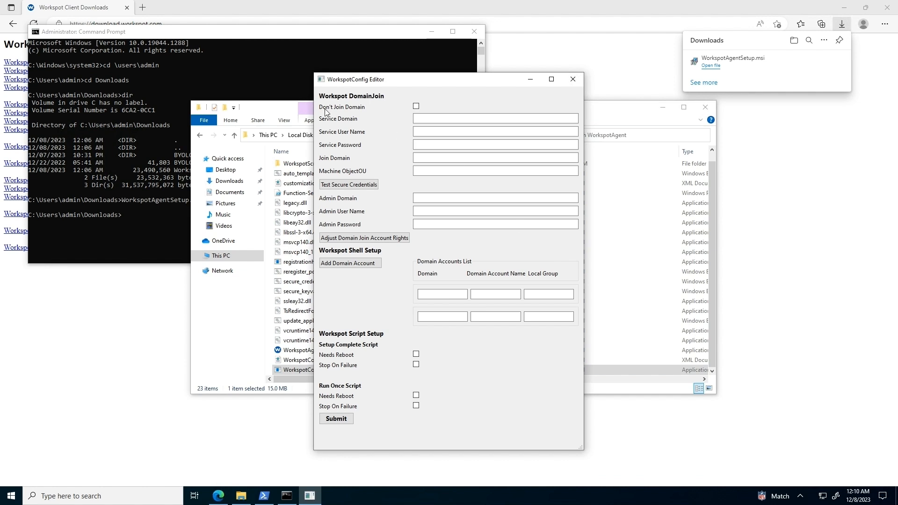
{"action": "left_click", "coordinate": [416, 107]}
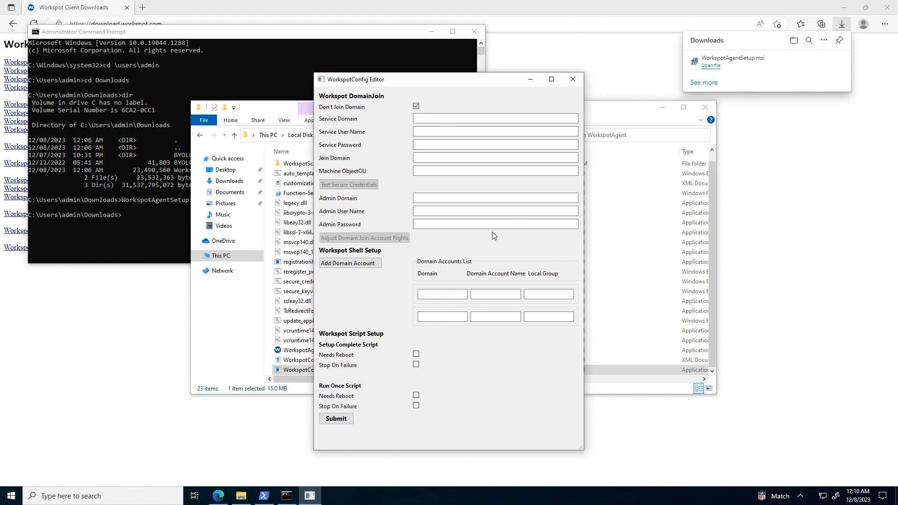
{"action": "left_click", "coordinate": [336, 420]}
{"action": "left_click", "coordinate": [538, 252]}
{"action": "left_click", "coordinate": [574, 79]}
{"action": "left_click", "coordinate": [93, 501]}
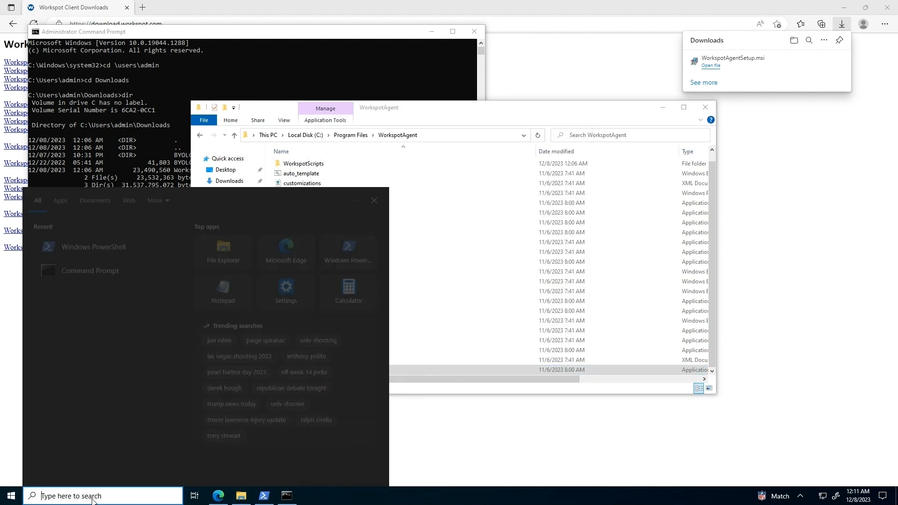
Start Windows PowerShell with administrator rights.
{"action": "type", "text": "powershell"}
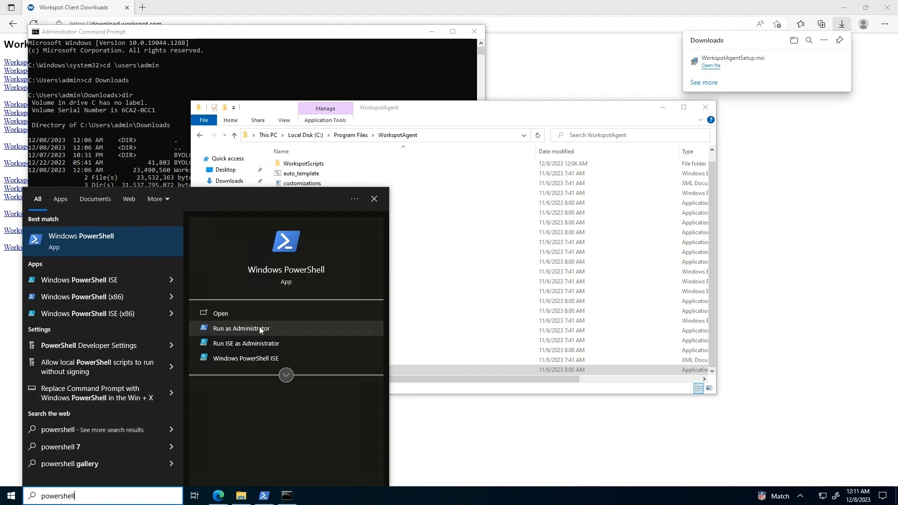
{"action": "left_click", "coordinate": [261, 329]}
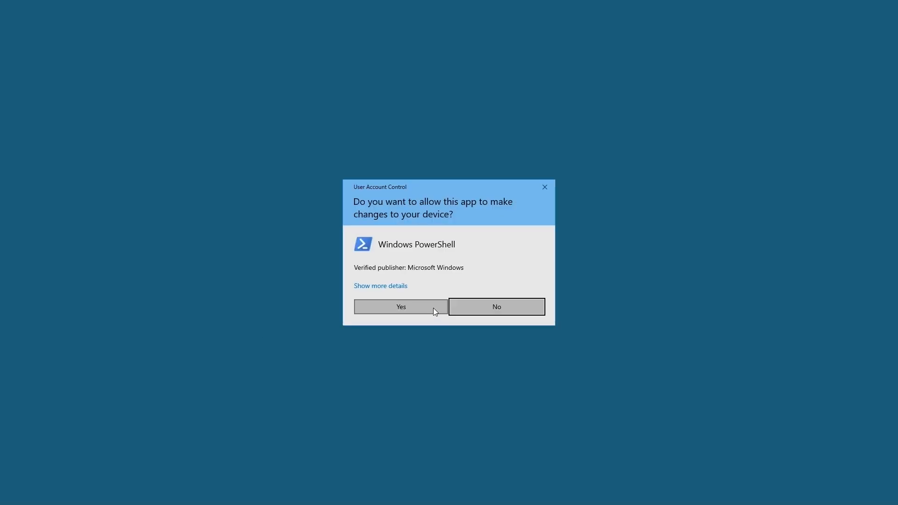
{"action": "left_click", "coordinate": [433, 310]}
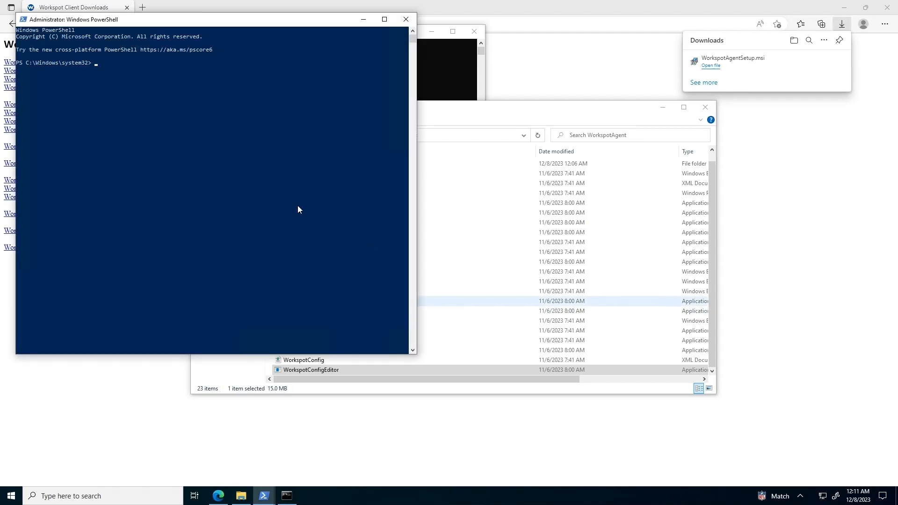
Navigate to C:\users\admin\Downloads and list its contents.
{"action": "left_click", "coordinate": [274, 165]}
{"action": "type", "text": "cd\\"}
{"action": "key", "text": "Return"}
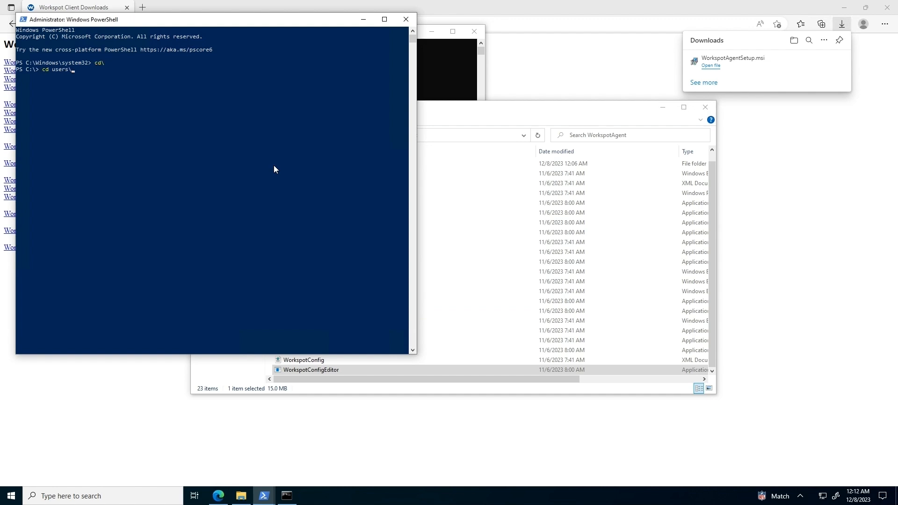
{"action": "type", "text": "cd users\\admin"}
{"action": "key", "text": "Return"}
{"action": "type", "text": "cd"}
{"action": "type", "text": " downl"}
{"action": "key", "text": "Tab"}
{"action": "key", "text": "Return"}
{"action": "type", "text": "dir"}
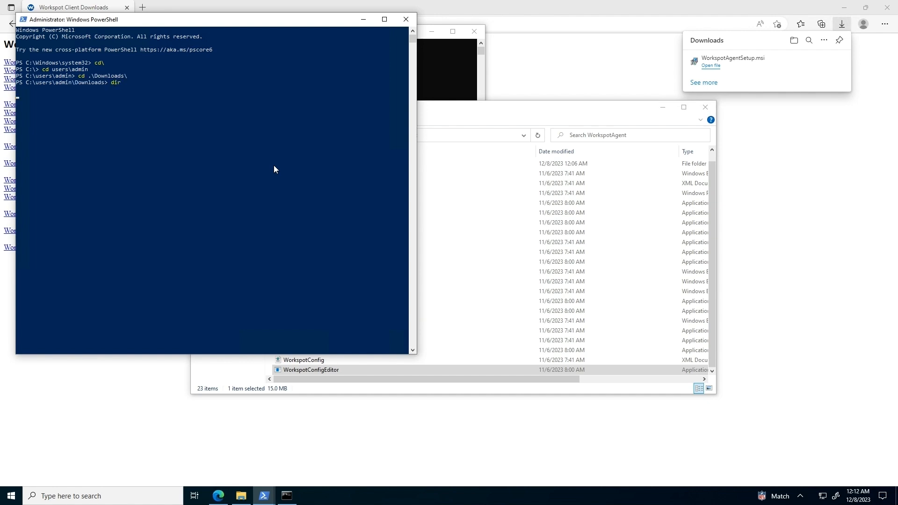
{"action": "key", "text": "Return"}
Enter the BYOLChecker folder, run .\BYOLChecker.ps1, and start the image validation tests.
{"action": "type", "text": "cd b"}
{"action": "key", "text": "Tab"}
{"action": "key", "text": "Return"}
{"action": "type", "text": "dir"}
{"action": "key", "text": "Return"}
{"action": "type", "text": "byol"}
{"action": "key", "text": "Tab"}
{"action": "key", "text": "Return"}
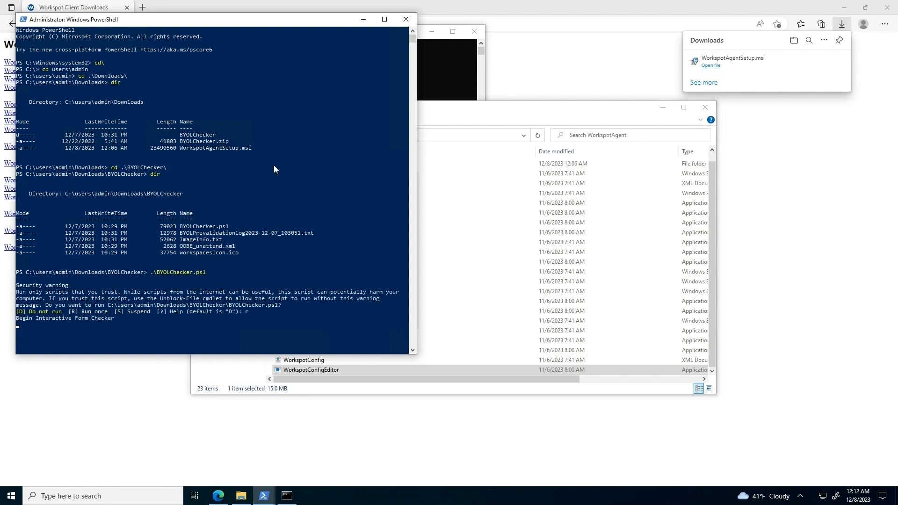
{"action": "left_click", "coordinate": [74, 61]}
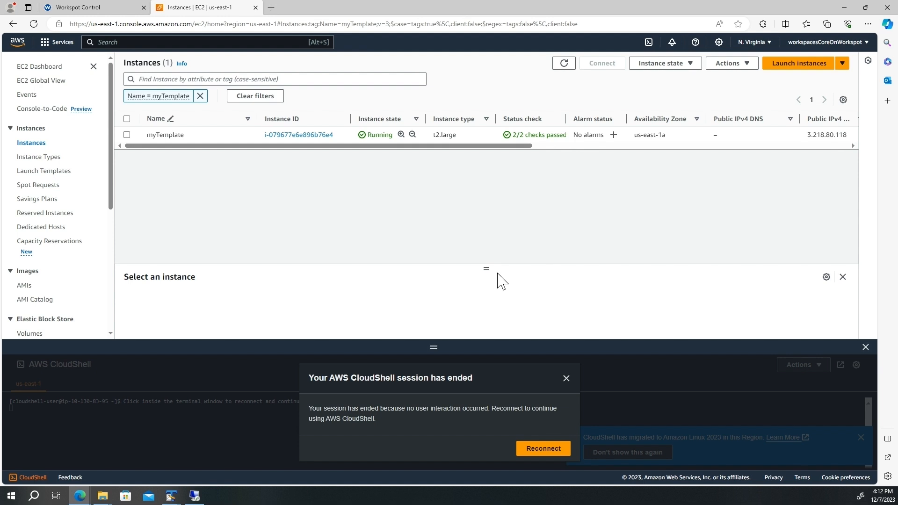
Create an image named myTemplate from the myTemplate instance, then reconnect CloudShell.
{"action": "left_click", "coordinate": [301, 136]}
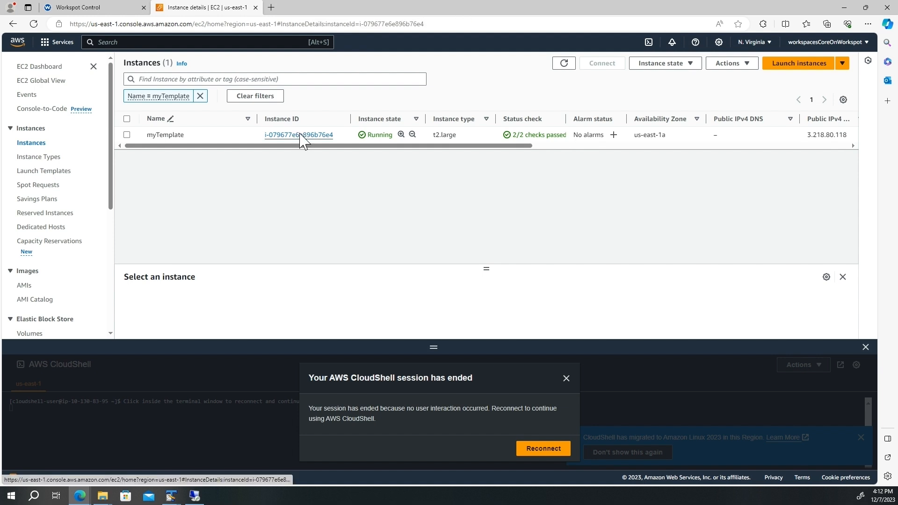
{"action": "left_click", "coordinate": [812, 87]}
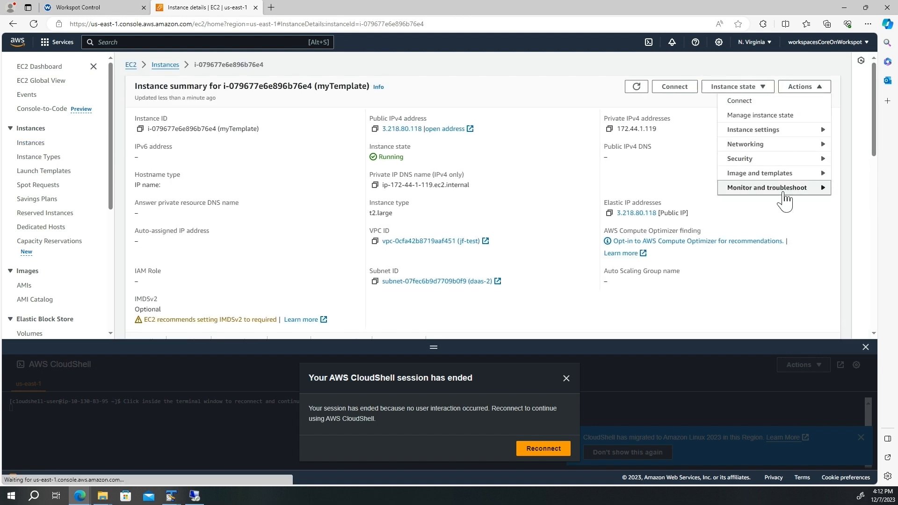
{"action": "mouse_move", "coordinate": [780, 175]}
{"action": "left_click", "coordinate": [643, 174]}
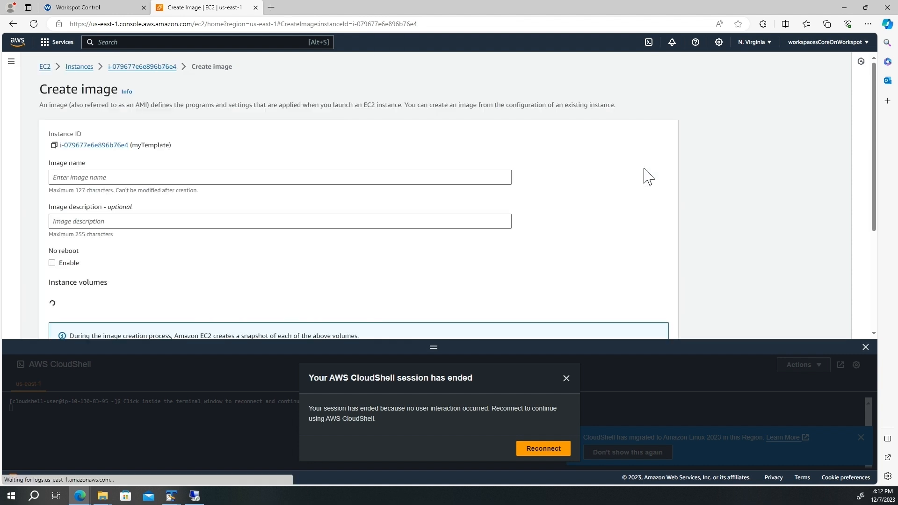
{"action": "left_click", "coordinate": [172, 177]}
{"action": "type", "text": "myTemplate"}
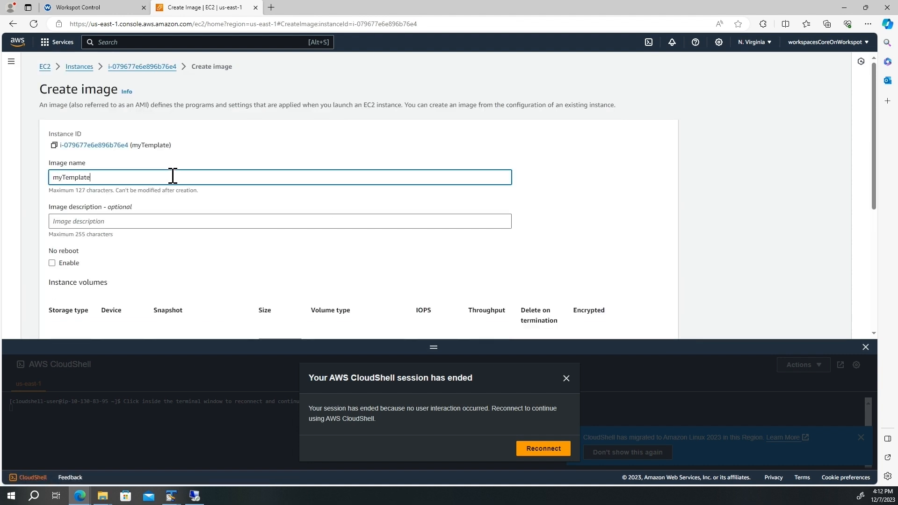
{"action": "scroll", "coordinate": [617, 248], "scroll_direction": "down", "scroll_amount": 5}
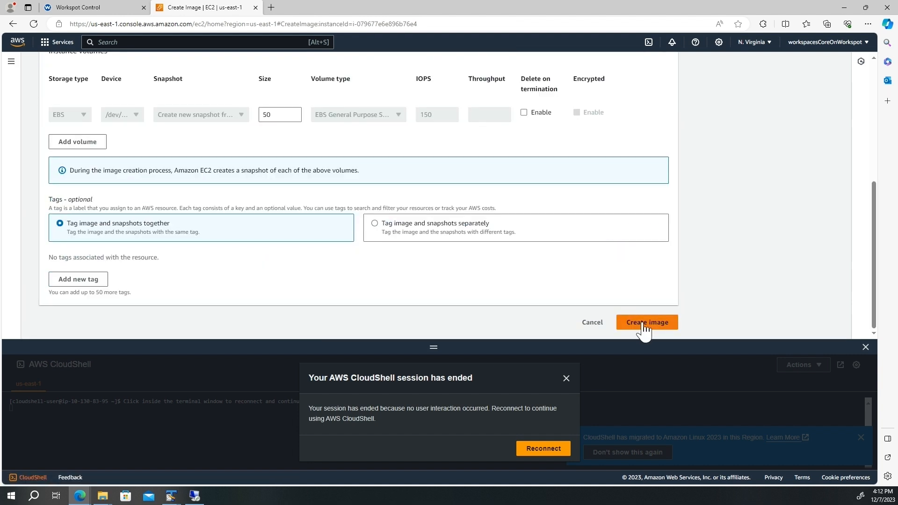
{"action": "left_click", "coordinate": [645, 328]}
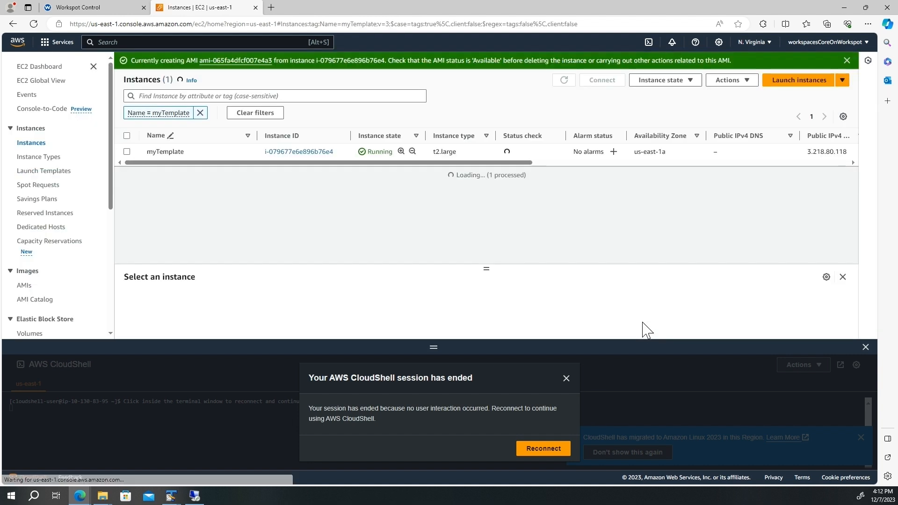
{"action": "left_click", "coordinate": [544, 449]}
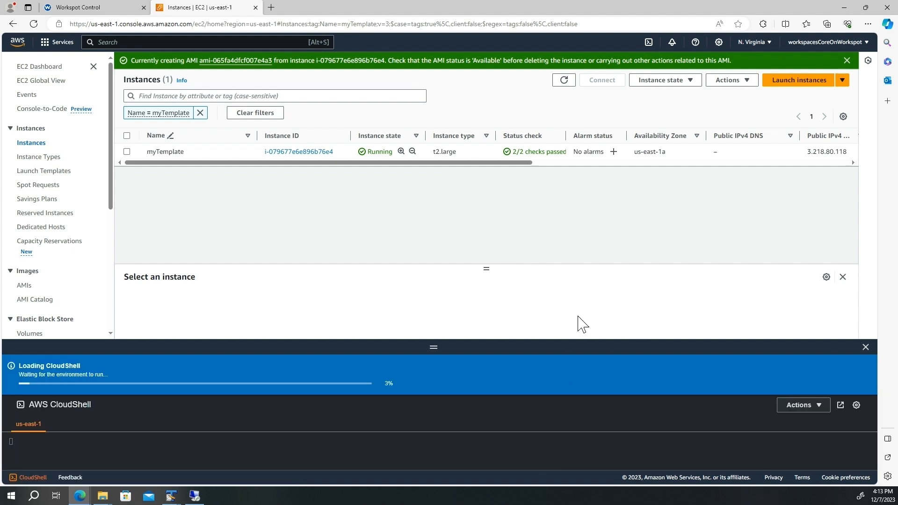
Wait until the myTemplate AMI is Available, copy its ID, and enter import-workspace-image in CloudShell.
{"action": "left_click", "coordinate": [253, 61]}
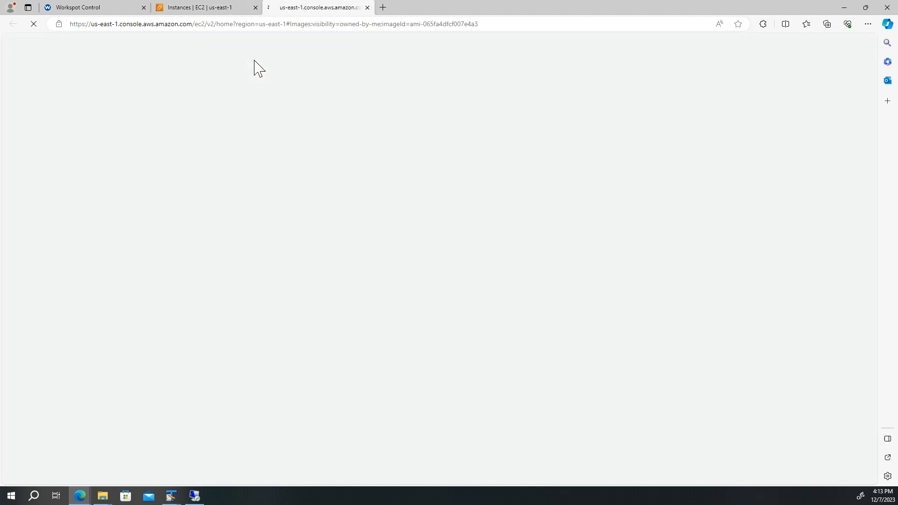
{"action": "left_click_drag", "start_coordinate": [477, 146], "coordinate": [573, 145]}
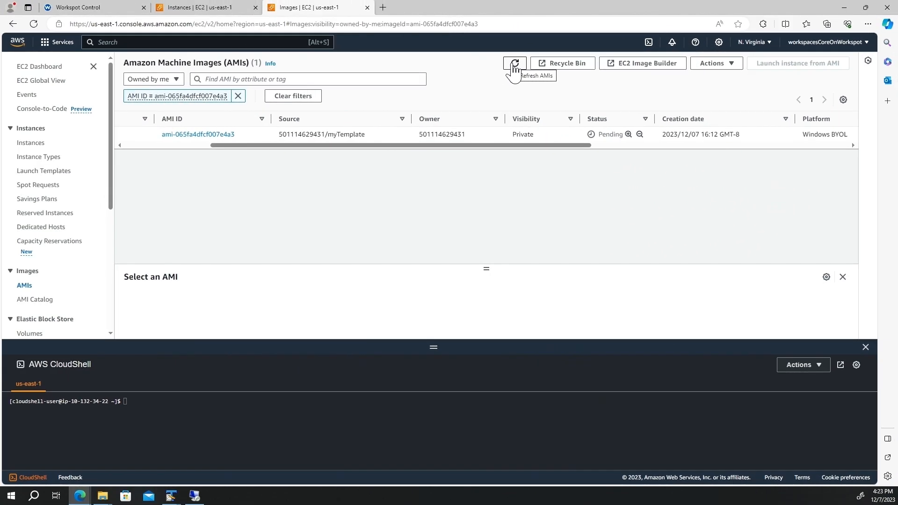
{"action": "left_click", "coordinate": [514, 68]}
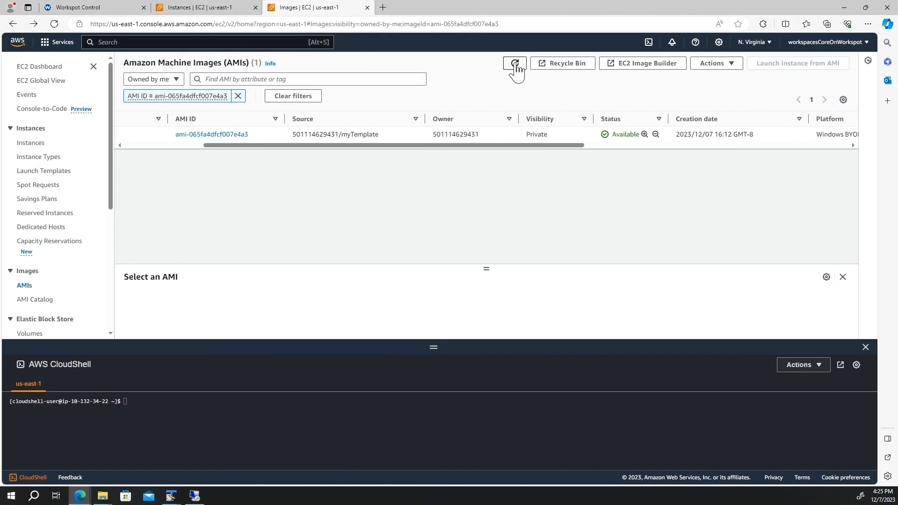
{"action": "left_click", "coordinate": [210, 136]}
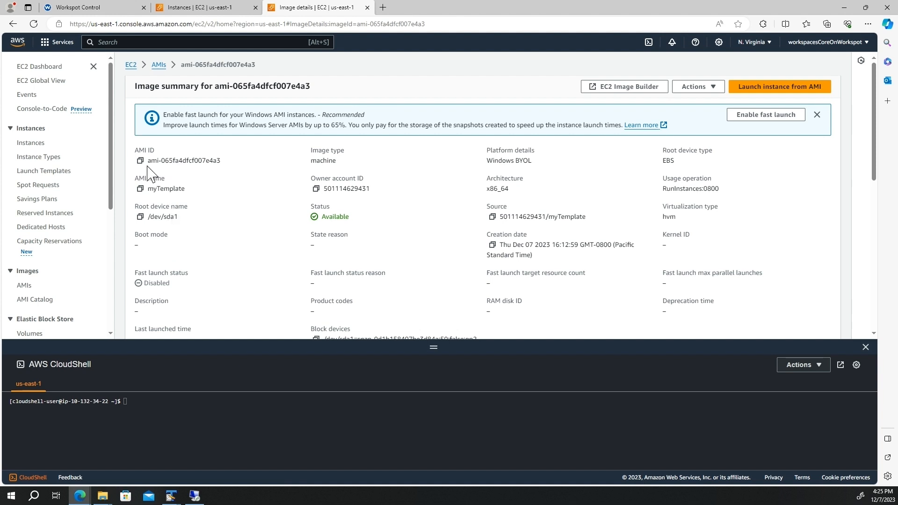
{"action": "left_click", "coordinate": [140, 160]}
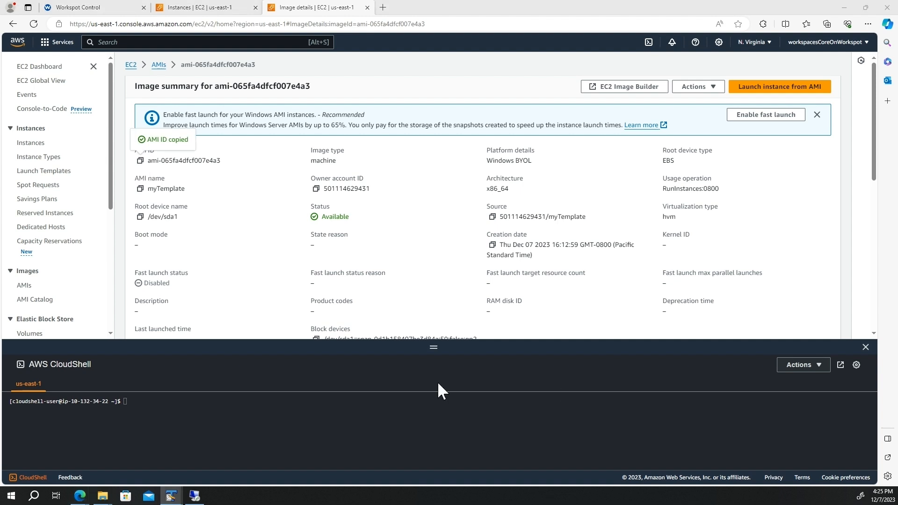
{"action": "left_click", "coordinate": [312, 408]}
{"action": "key", "text": "ctrl+v"}
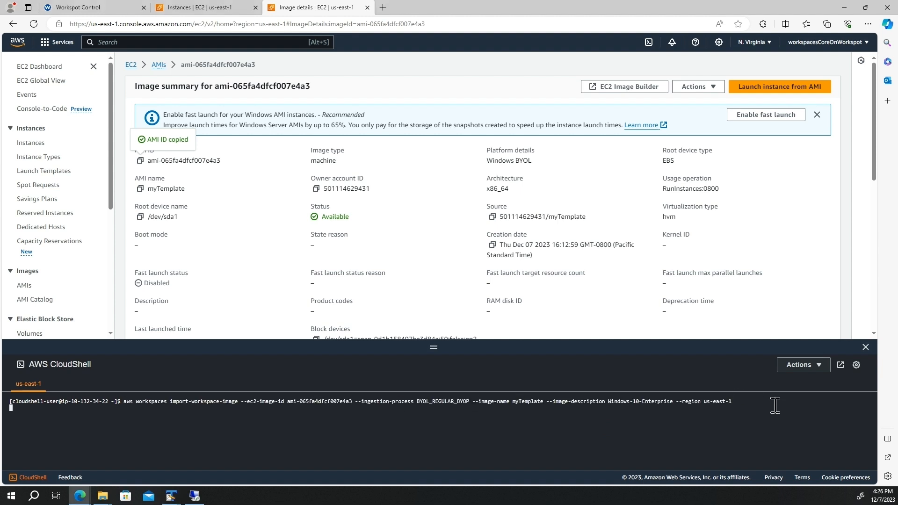
Go to WorkSpaces Images and open the myTemplate image, closing CloudShell.
{"action": "left_click", "coordinate": [60, 45]}
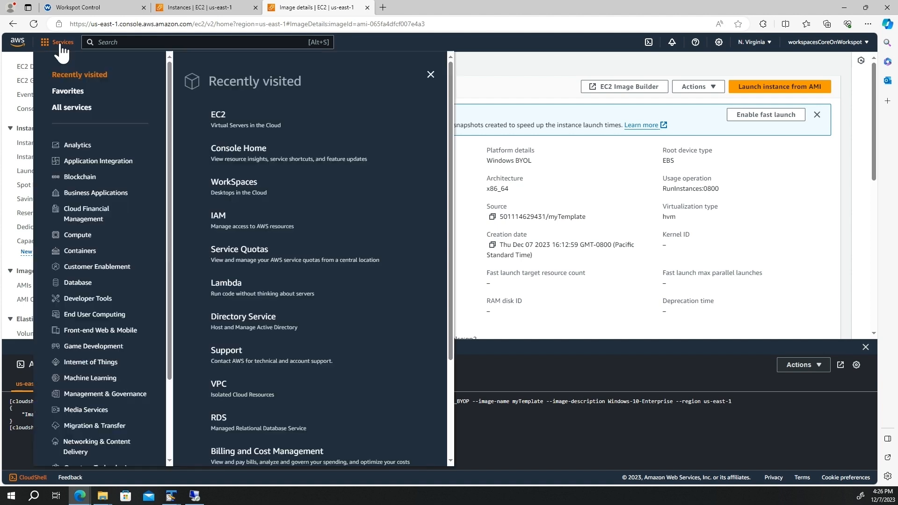
{"action": "left_click", "coordinate": [231, 187]}
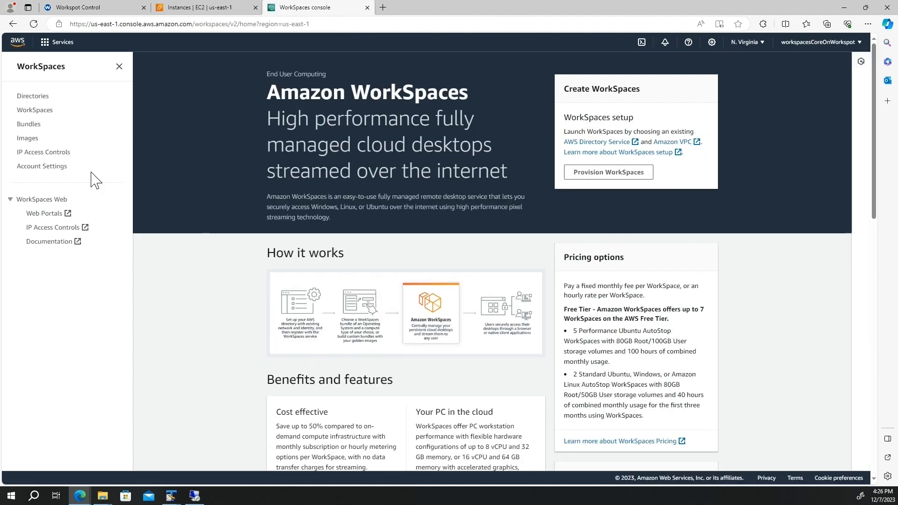
{"action": "left_click", "coordinate": [28, 138]}
{"action": "left_click", "coordinate": [197, 153]}
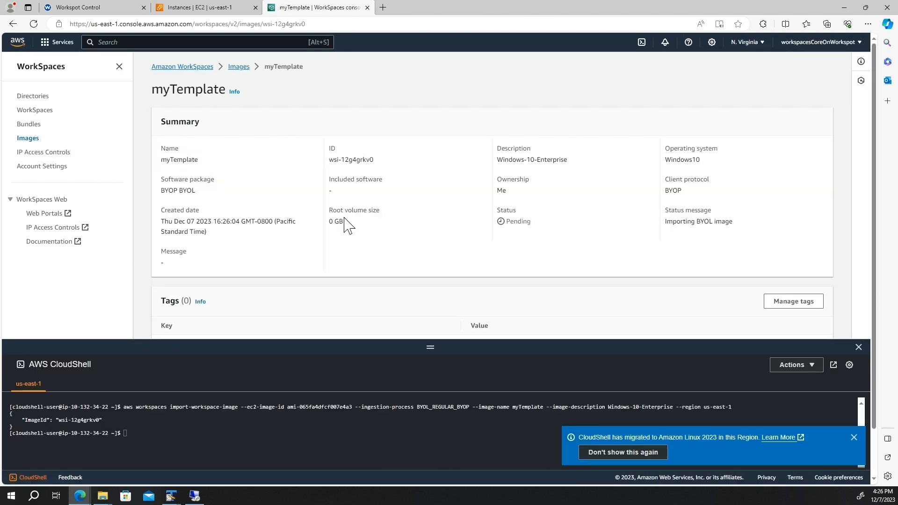
{"action": "left_click", "coordinate": [858, 348]}
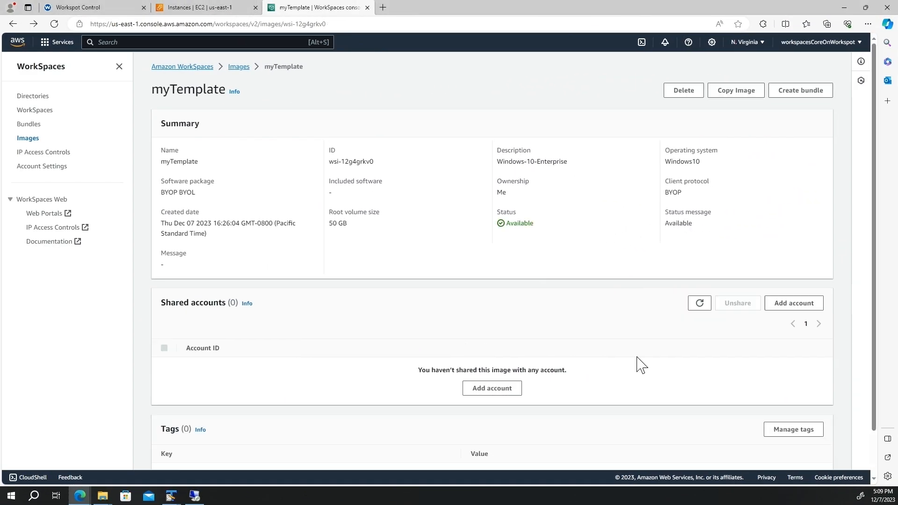
Create bundle myTemplate, description 'myTtememplate', with Performance 2 vCPU, 8.0GiB Memory hardware.
{"action": "left_click", "coordinate": [787, 93]}
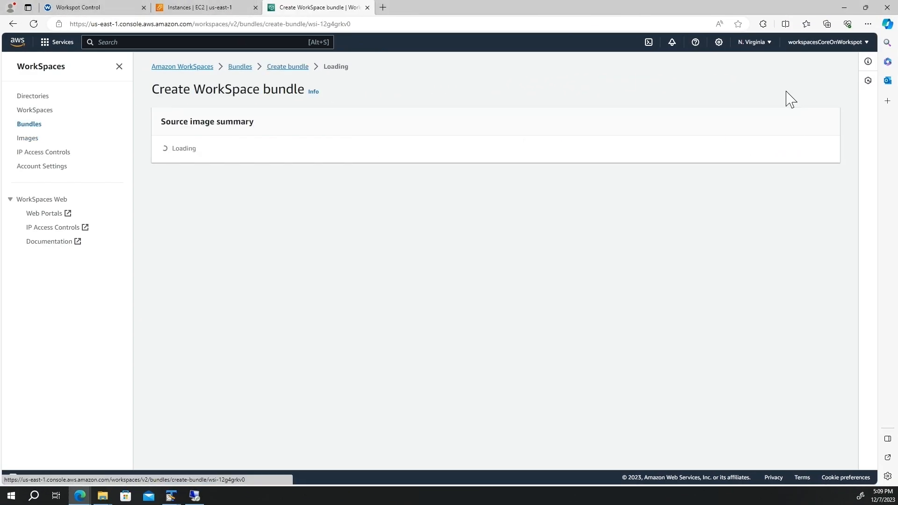
{"action": "double_click", "coordinate": [178, 163]}
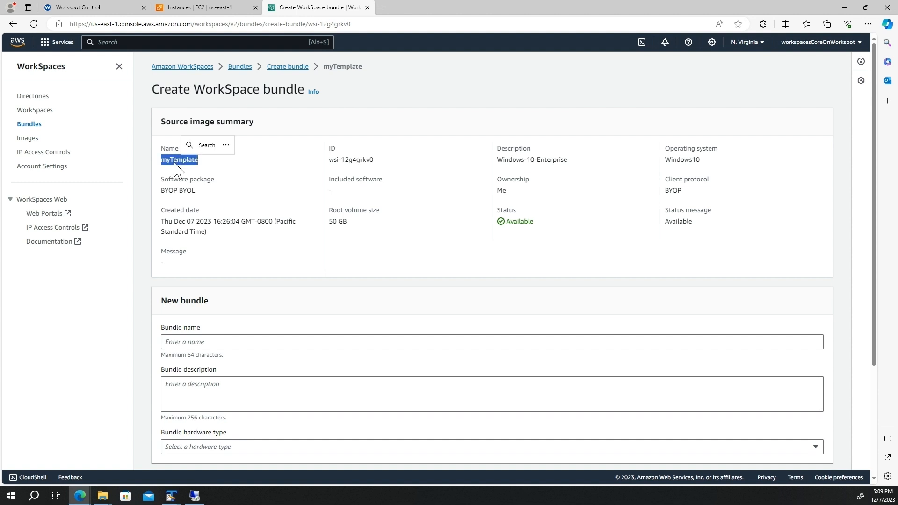
{"action": "left_click", "coordinate": [228, 342]}
{"action": "key", "text": "ctrl+v"}
{"action": "left_click", "coordinate": [242, 391]}
{"action": "type", "text": "myTtem"}
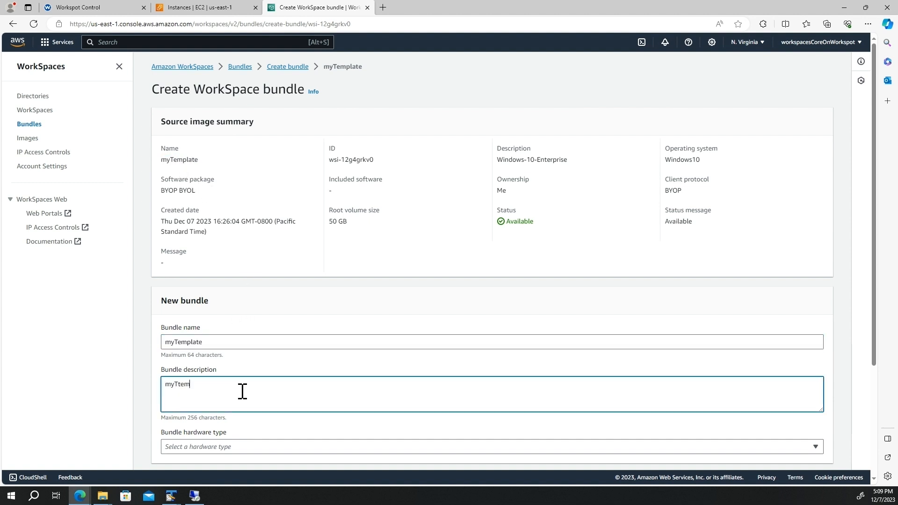
{"action": "key", "text": "BackSpace"}
{"action": "key", "text": "BackSpace"}
{"action": "key", "text": "BackSpace"}
{"action": "type", "text": "emplate"}
{"action": "scroll", "coordinate": [350, 393], "scroll_direction": "down", "scroll_amount": 3}
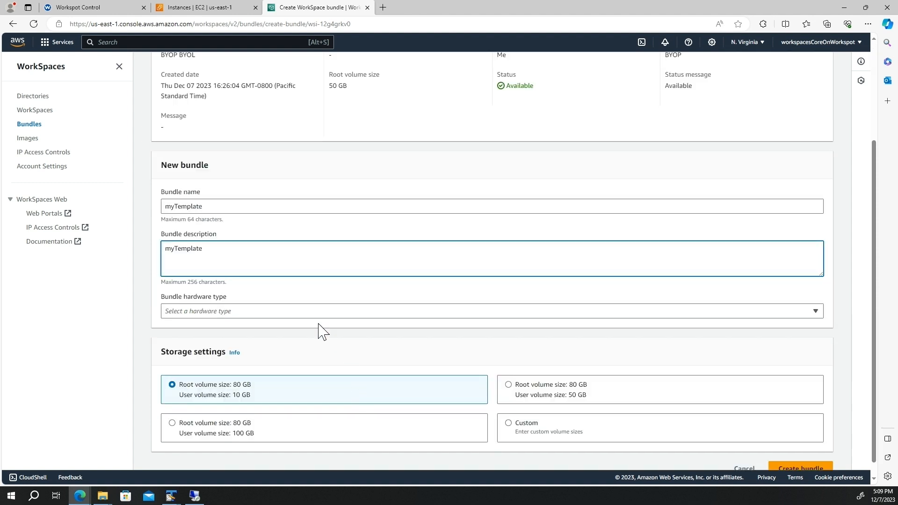
{"action": "left_click", "coordinate": [310, 312]}
{"action": "left_click", "coordinate": [301, 360]}
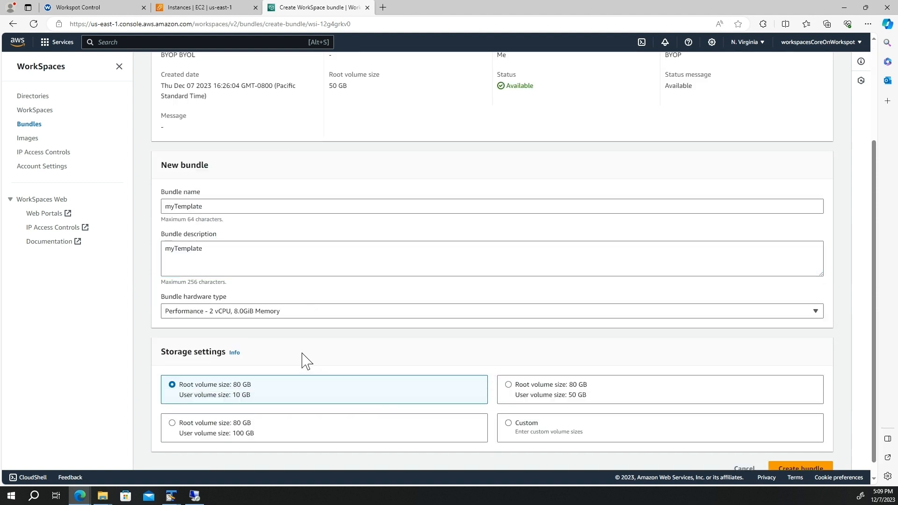
{"action": "scroll", "coordinate": [304, 361], "scroll_direction": "down", "scroll_amount": 1}
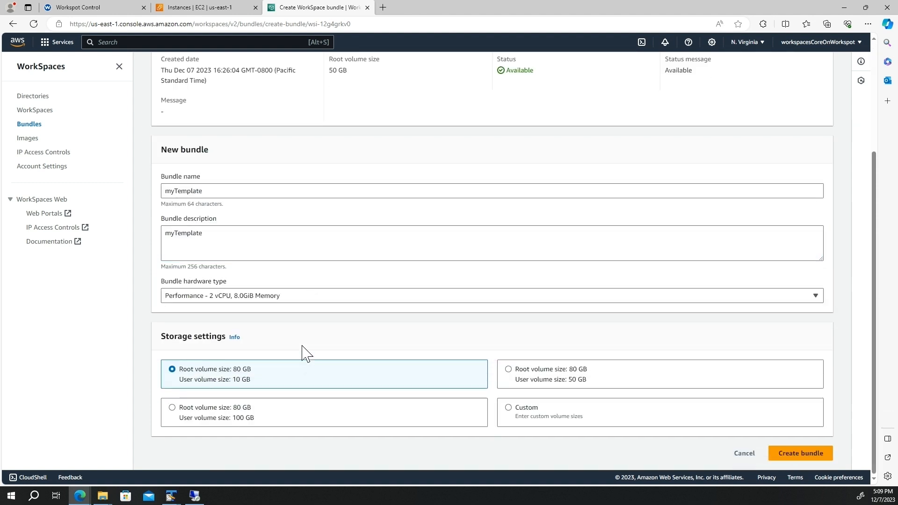
{"action": "left_click", "coordinate": [802, 455]}
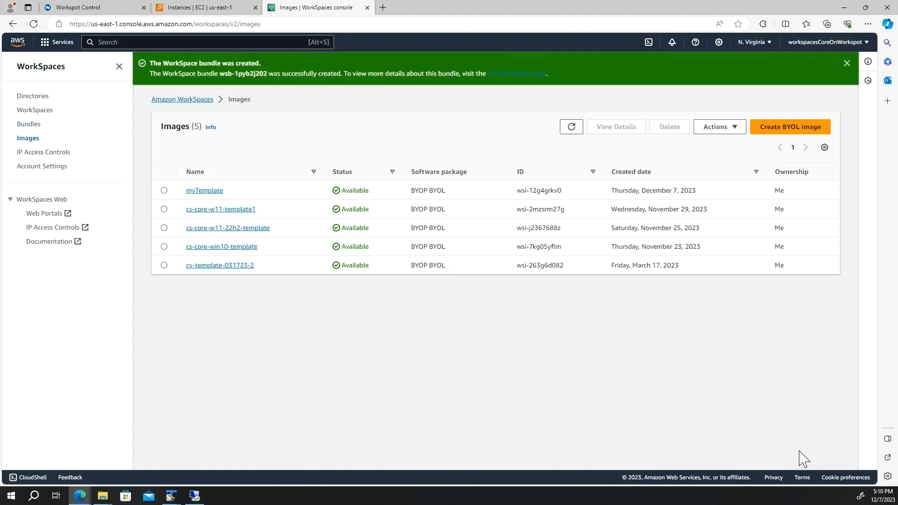
Register template myTemplate from us-east-1 under Workspot Workspaces Core, then view Cloud Desktop Pools resources.
{"action": "left_click", "coordinate": [101, 8]}
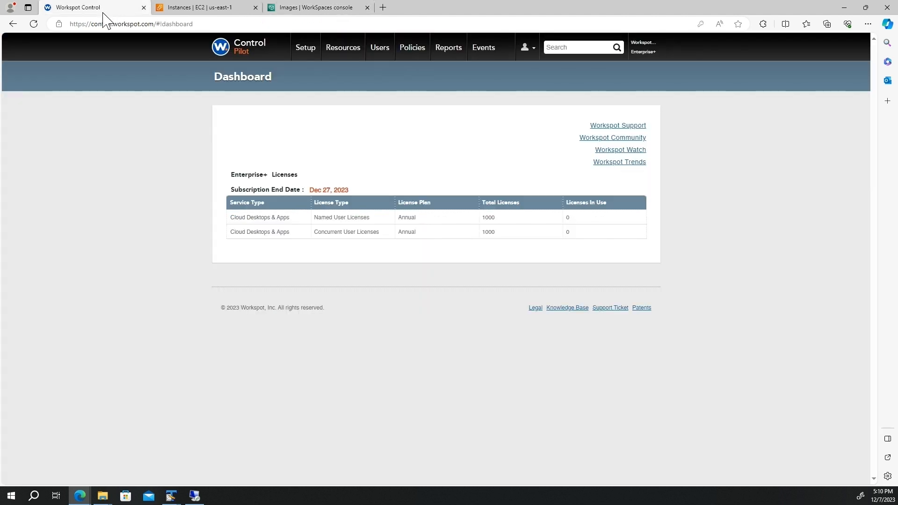
{"action": "left_click", "coordinate": [315, 56]}
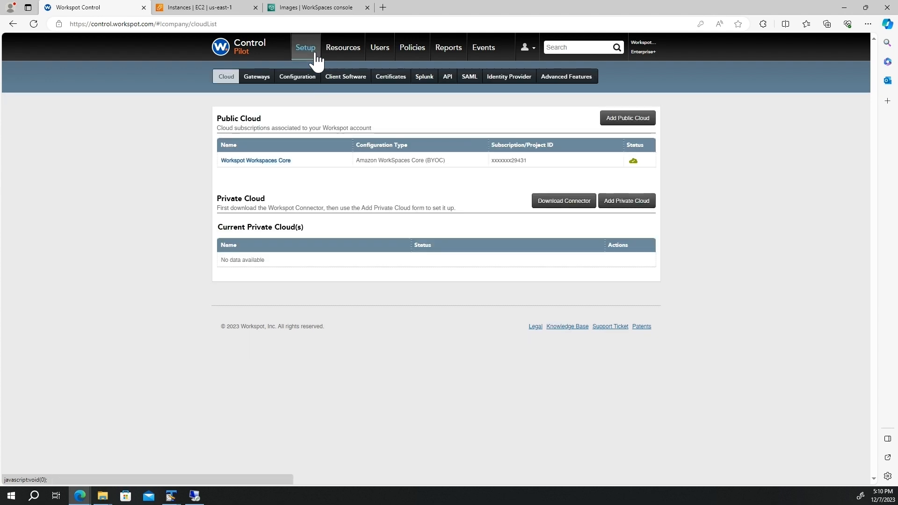
{"action": "left_click", "coordinate": [257, 161]}
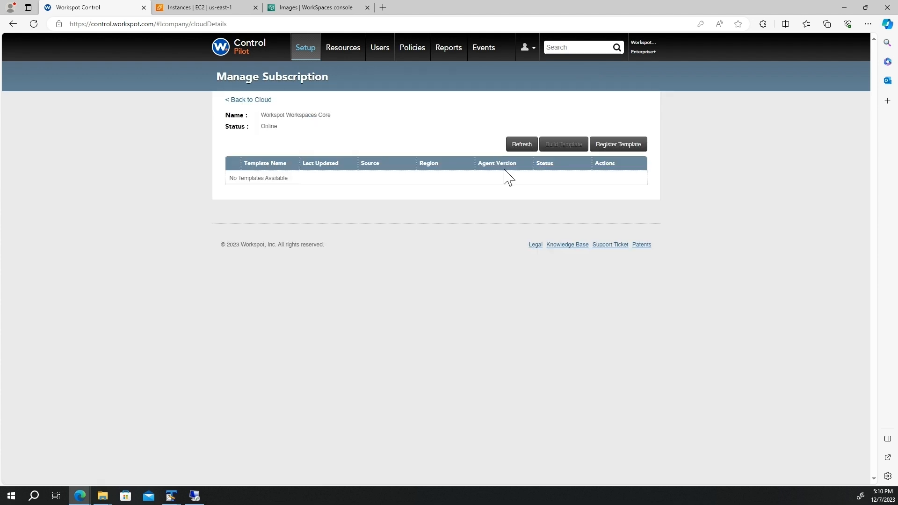
{"action": "left_click", "coordinate": [608, 149]}
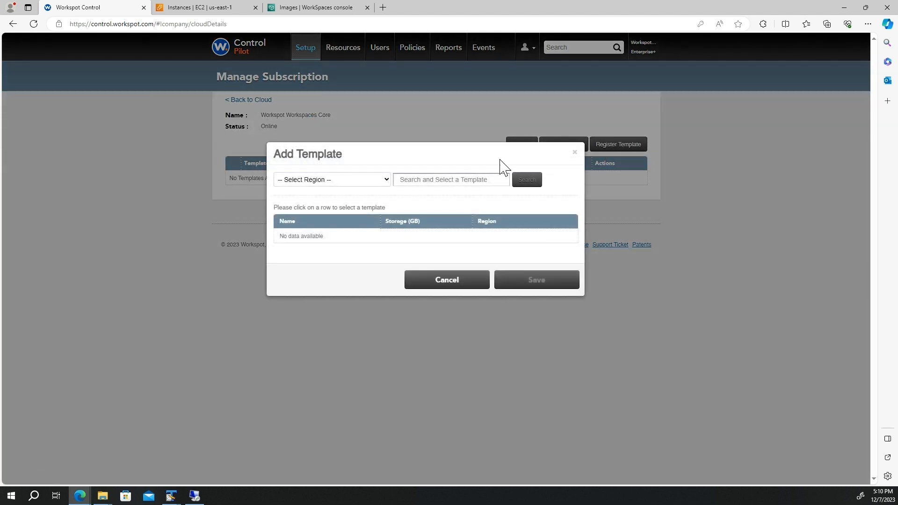
{"action": "left_click", "coordinate": [339, 180]}
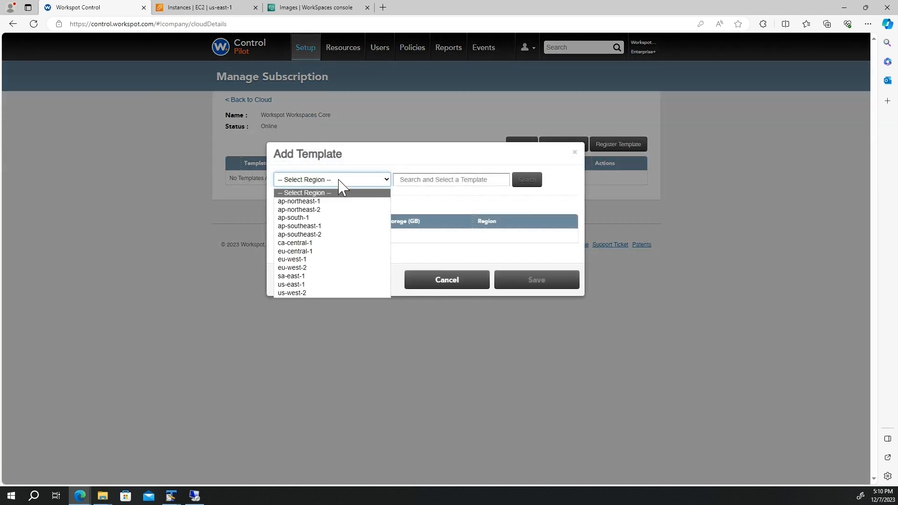
{"action": "left_click", "coordinate": [332, 286]}
{"action": "left_click", "coordinate": [452, 180]}
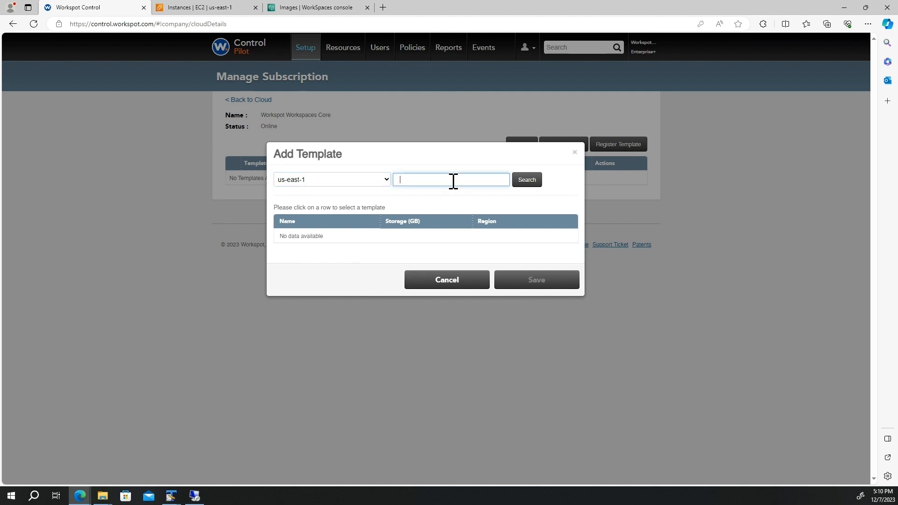
{"action": "left_click", "coordinate": [532, 187]}
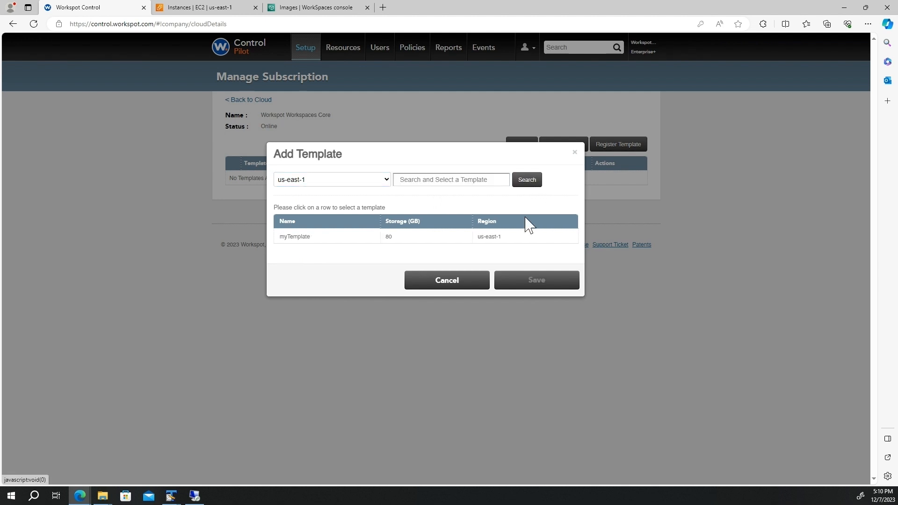
{"action": "left_click", "coordinate": [373, 239]}
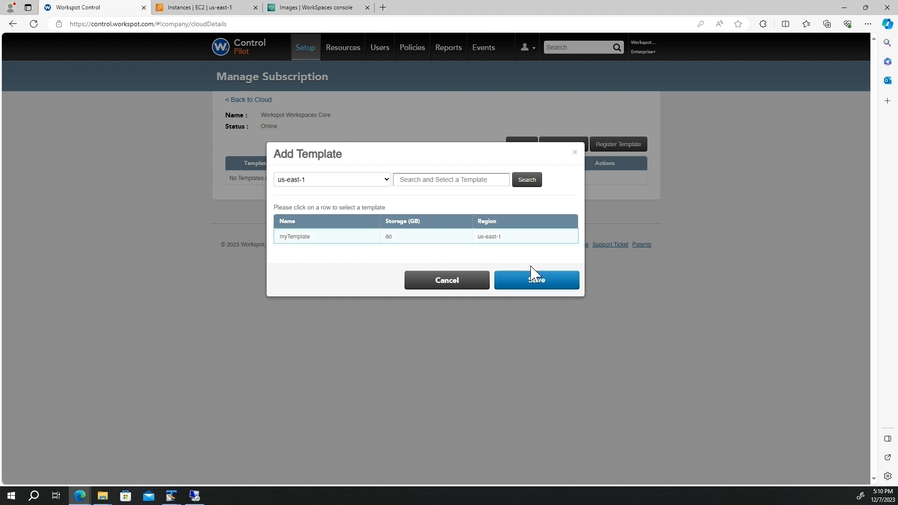
{"action": "left_click", "coordinate": [544, 286]}
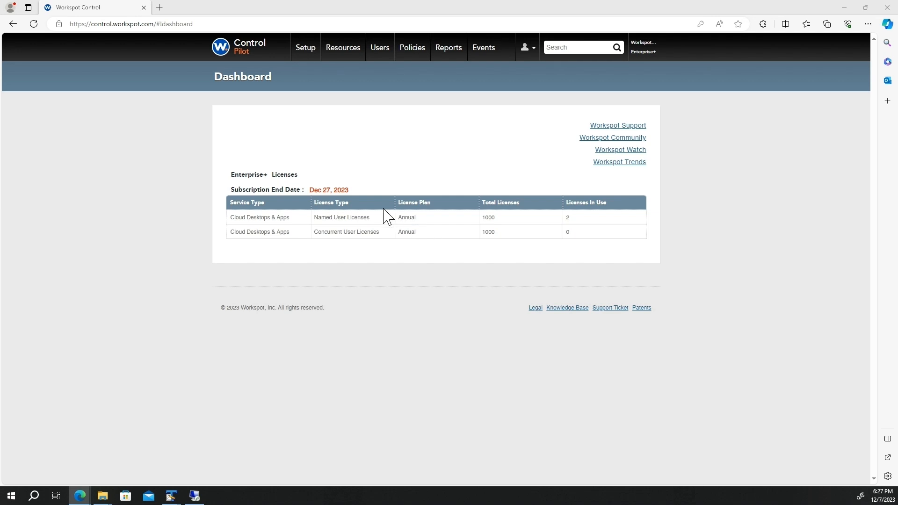
{"action": "left_click", "coordinate": [341, 55]}
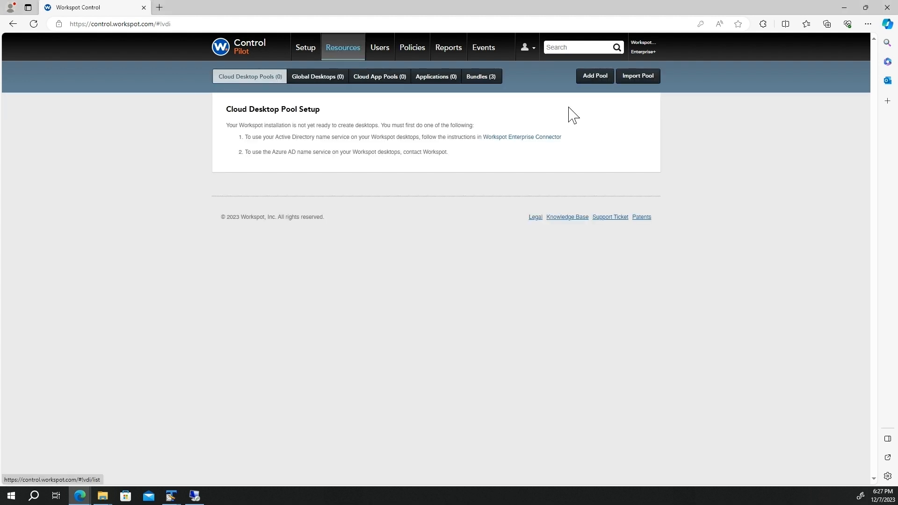
Start a new pool on the Workspaces Core cloud with myTemplate, wrkspt.aws directory and AWS Core Performance VM class.
{"action": "left_click", "coordinate": [595, 77]}
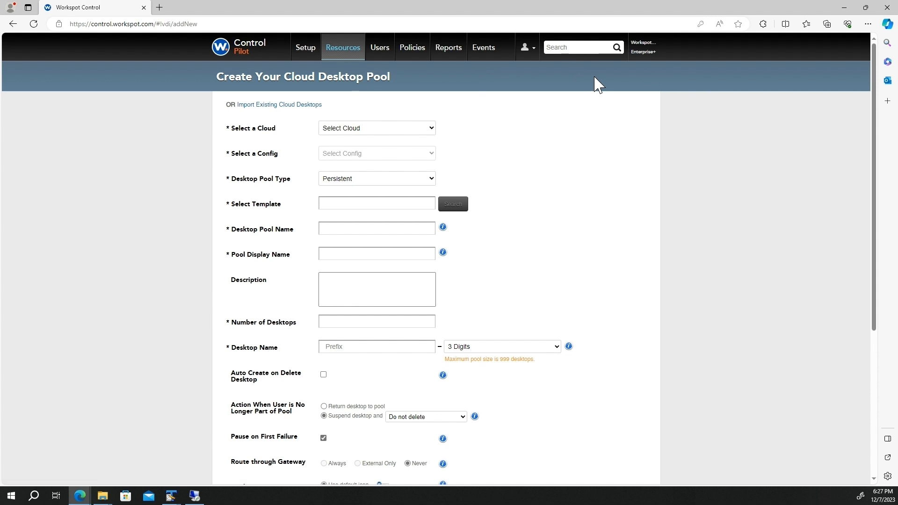
{"action": "left_click", "coordinate": [374, 128]}
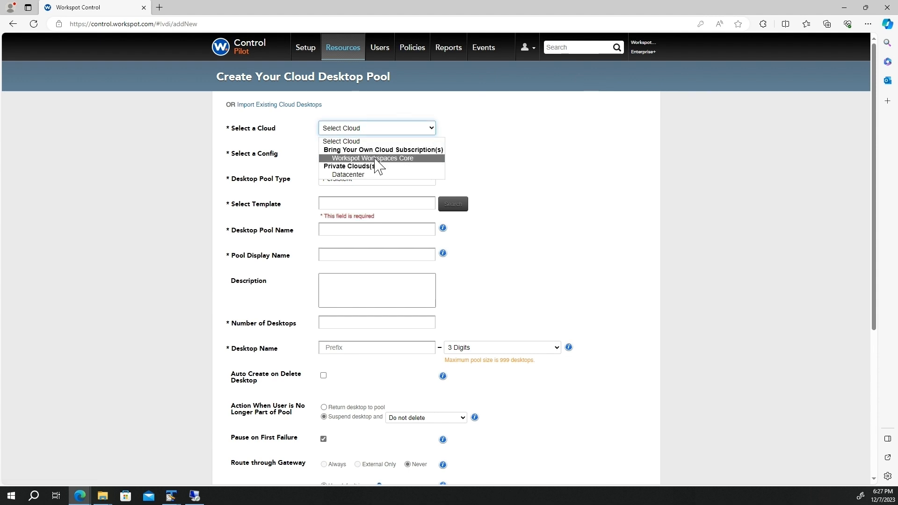
{"action": "left_click", "coordinate": [377, 159]}
{"action": "left_click", "coordinate": [456, 205]}
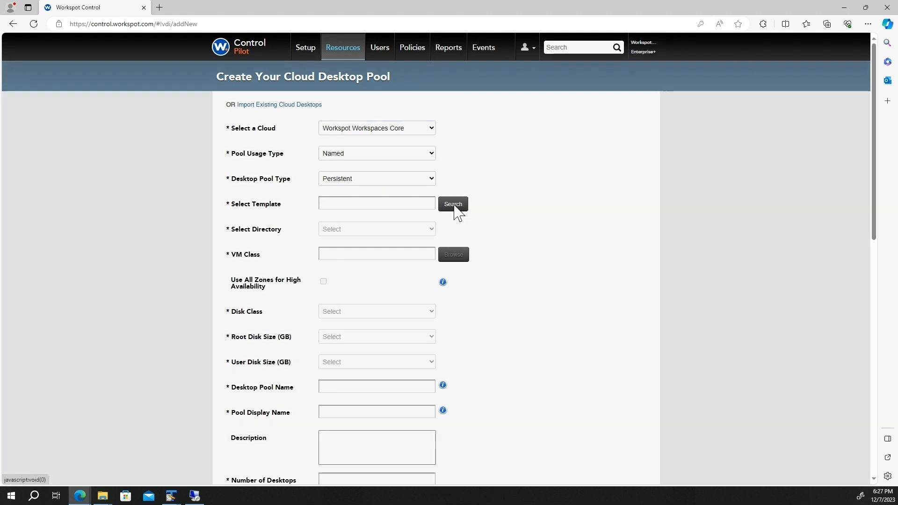
{"action": "left_click", "coordinate": [406, 202]}
{"action": "left_click", "coordinate": [538, 254]}
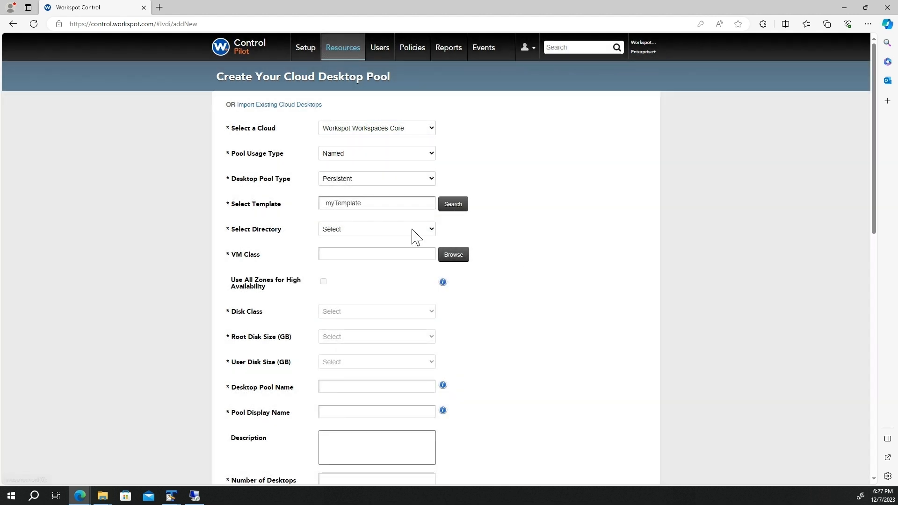
{"action": "left_click", "coordinate": [412, 230]}
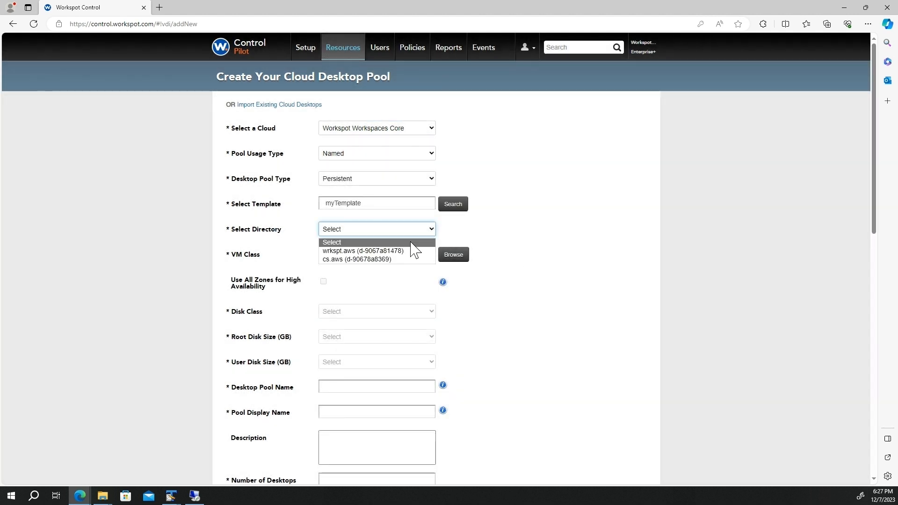
{"action": "left_click", "coordinate": [412, 251]}
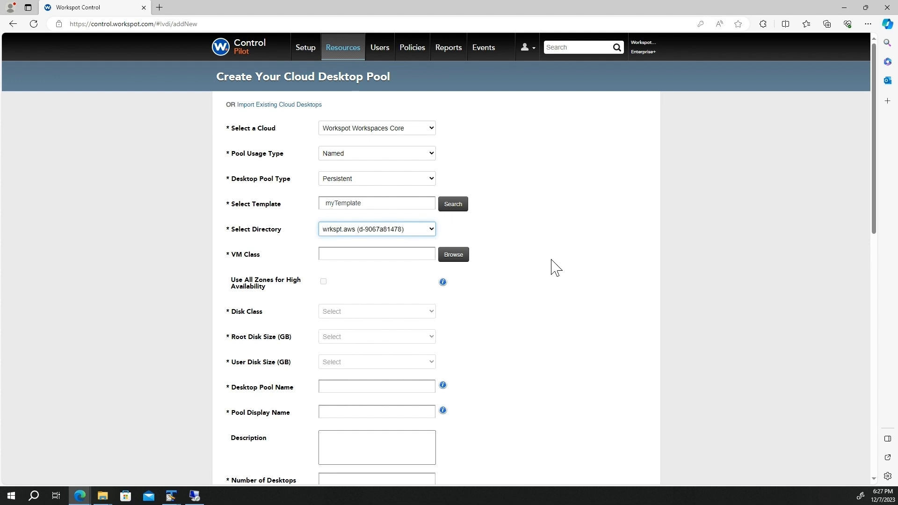
{"action": "left_click", "coordinate": [453, 255]}
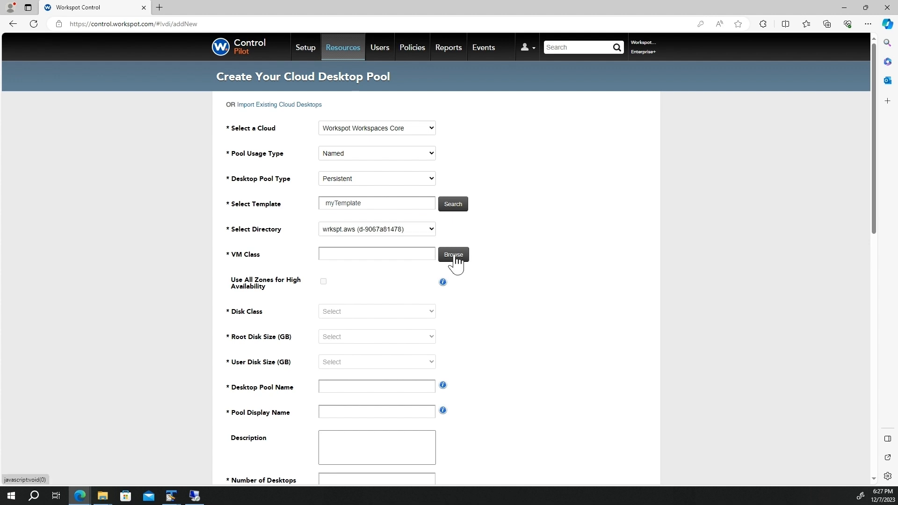
{"action": "left_click", "coordinate": [548, 190]}
Use the StandardSSD disk class with an 80 GB root disk and a 10 GB user disk.
{"action": "left_click", "coordinate": [402, 244]}
{"action": "left_click", "coordinate": [403, 262]}
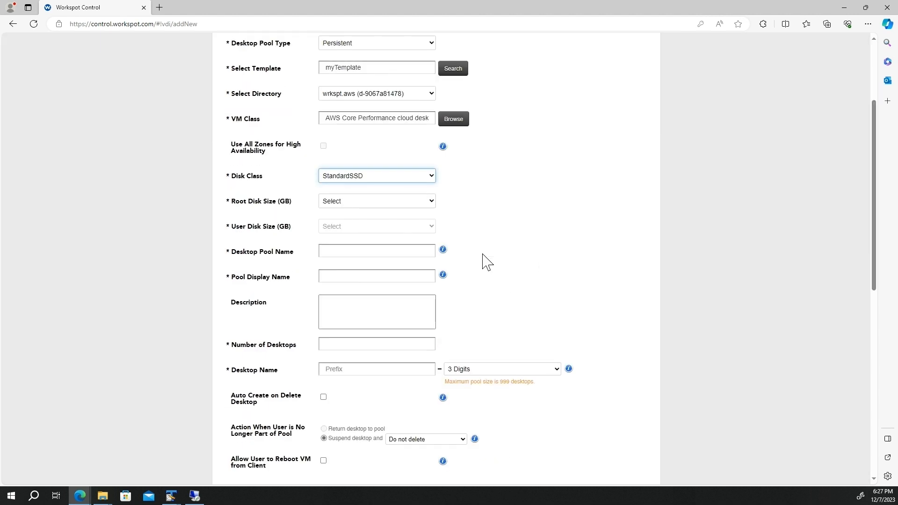
{"action": "left_click", "coordinate": [386, 202]}
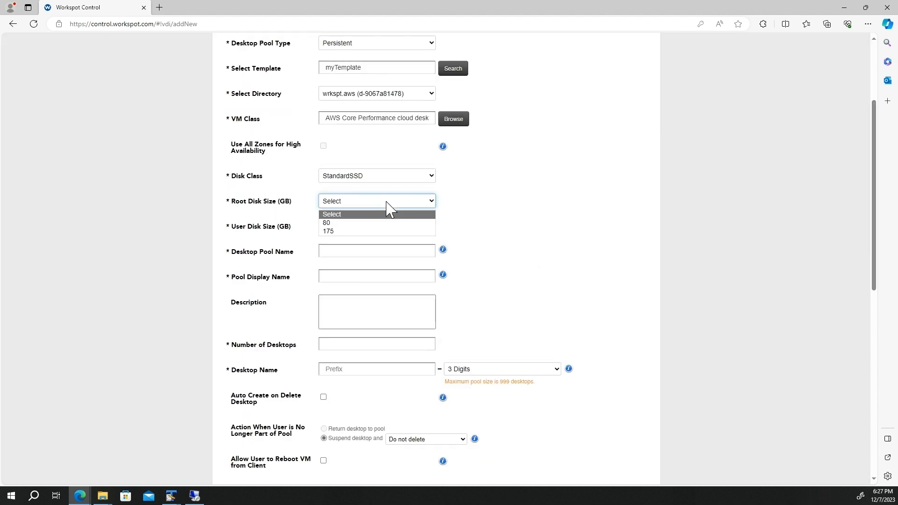
{"action": "left_click", "coordinate": [383, 224]}
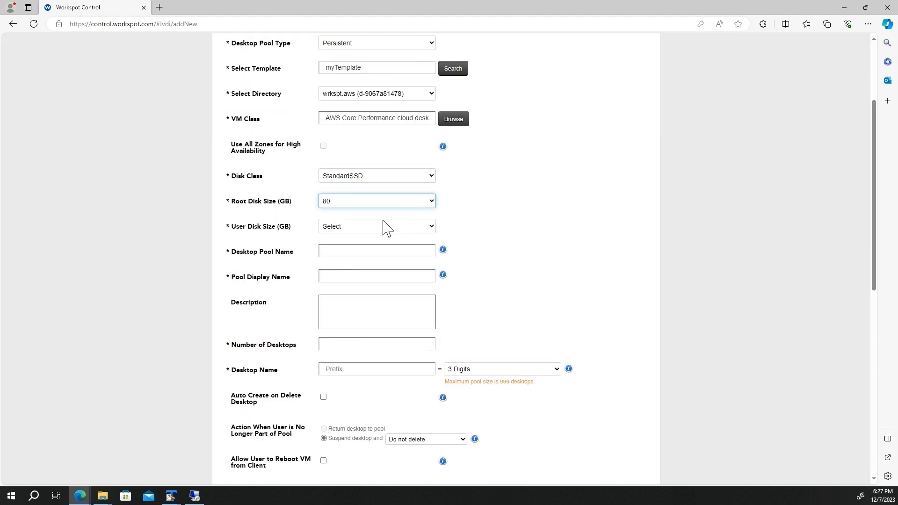
{"action": "left_click", "coordinate": [385, 228]}
{"action": "left_click", "coordinate": [388, 248]}
Name the pool myDesktop with display name 'My Desktop', set 3 desktops prefixed myVDI, and create it.
{"action": "left_click", "coordinate": [356, 251]}
{"action": "type", "text": "my"}
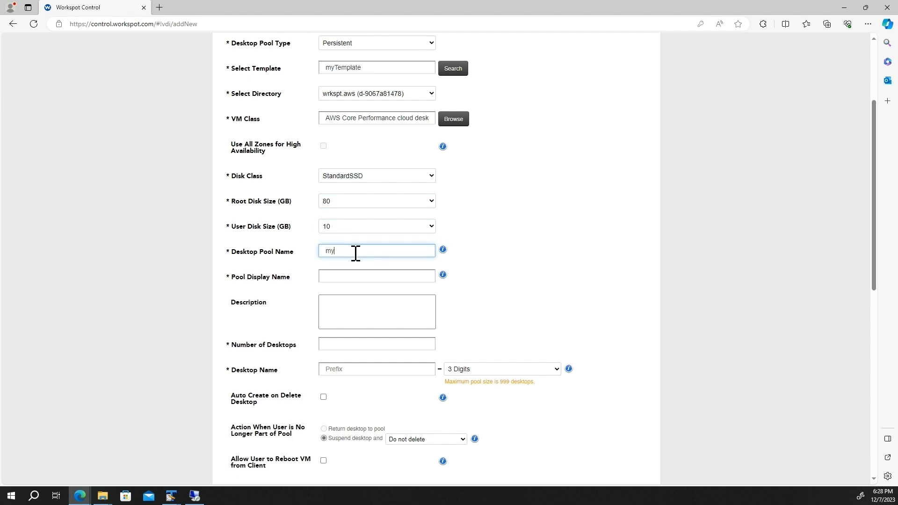
{"action": "type", "text": "DesktopPool"}
{"action": "key", "text": "Tab"}
{"action": "type", "text": "My "}
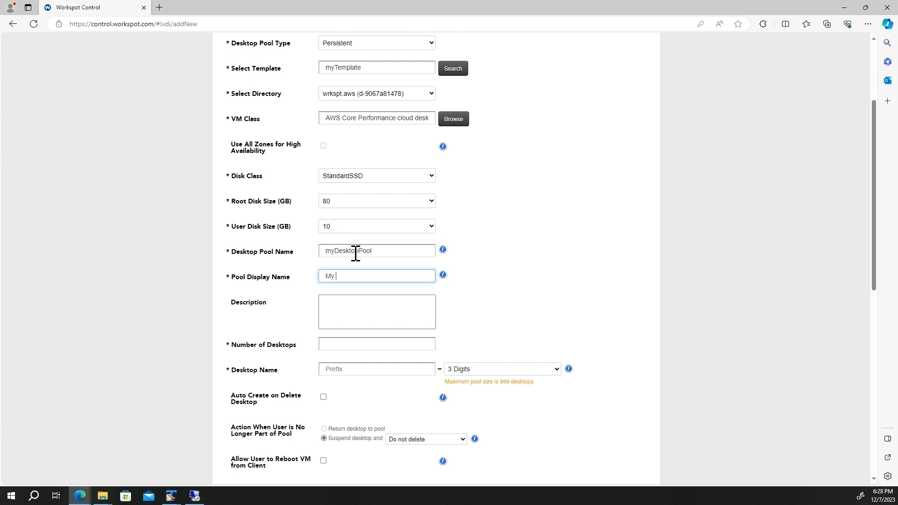
{"action": "type", "text": "Desktop"}
{"action": "left_click", "coordinate": [343, 346]}
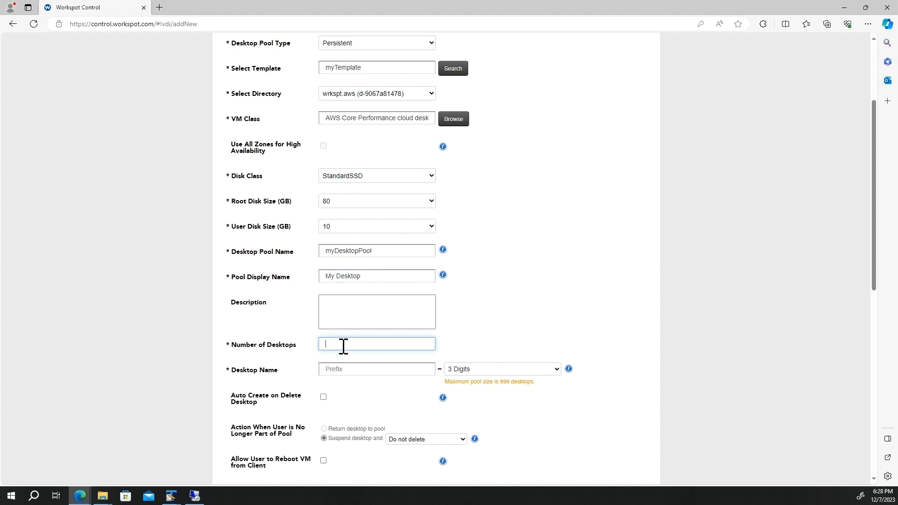
{"action": "left_click", "coordinate": [354, 370]}
{"action": "type", "text": "myVDI"}
{"action": "left_click", "coordinate": [474, 358]}
{"action": "scroll", "coordinate": [606, 321], "scroll_direction": "down", "scroll_amount": 4}
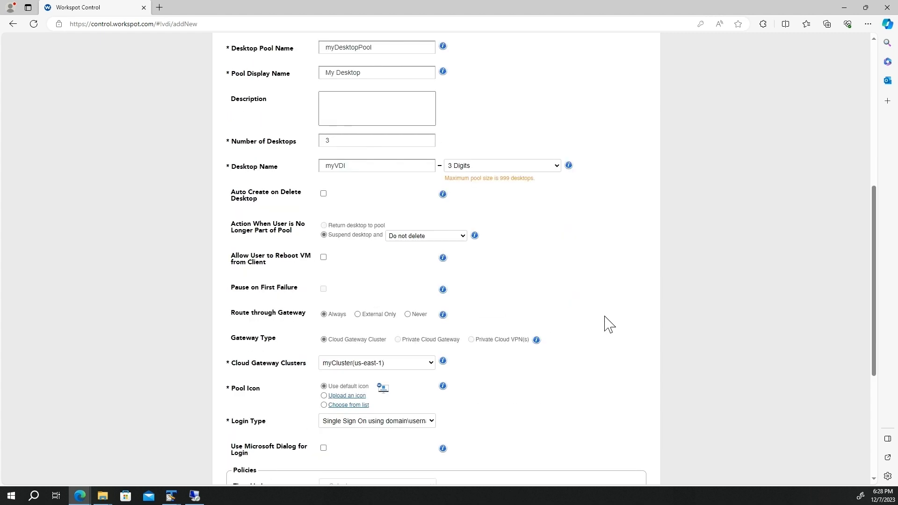
{"action": "scroll", "coordinate": [607, 322], "scroll_direction": "down", "scroll_amount": 3}
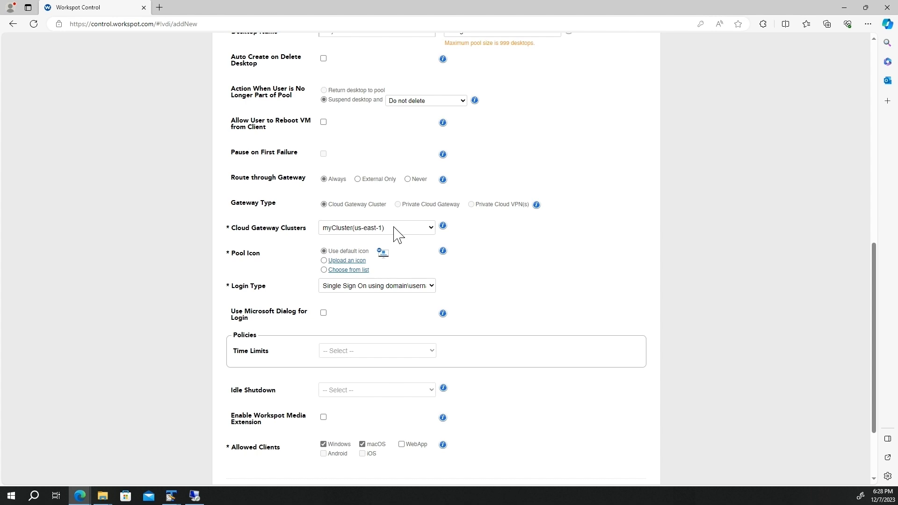
{"action": "scroll", "coordinate": [482, 241], "scroll_direction": "down", "scroll_amount": 2}
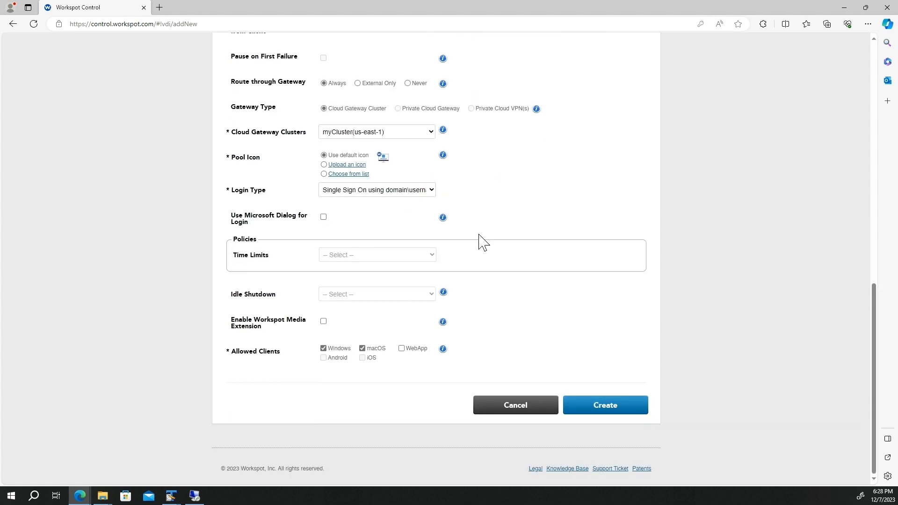
{"action": "left_click", "coordinate": [619, 410]}
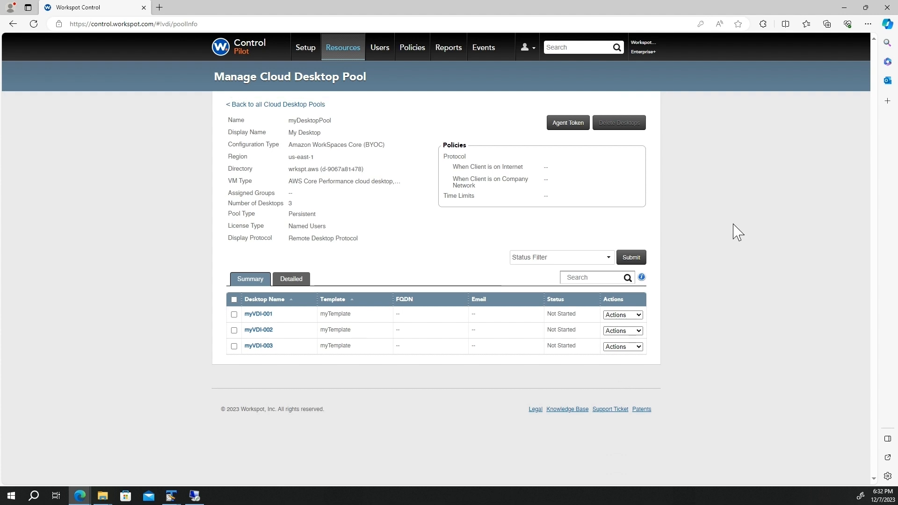
Assign myVDI-001 to a Workspot-directory user, submit the pool for provisioning, and view the creation progress.
{"action": "left_click", "coordinate": [617, 316]}
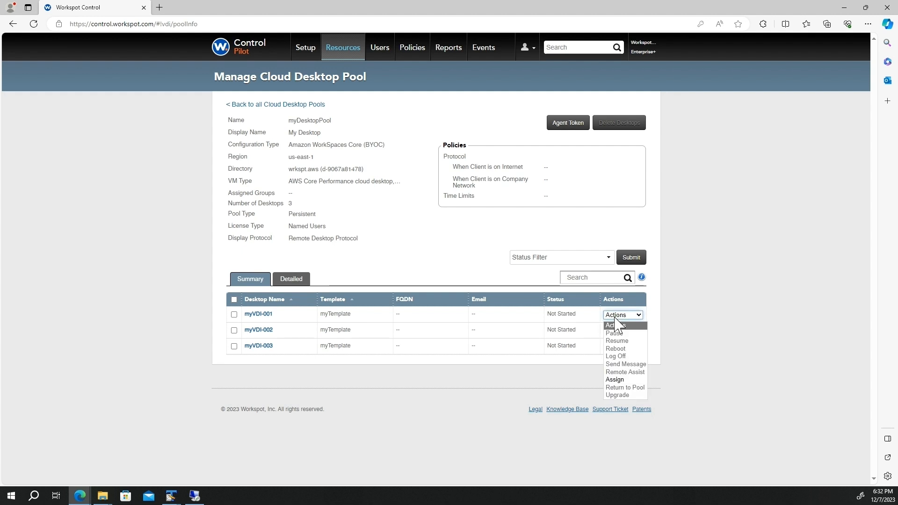
{"action": "left_click", "coordinate": [627, 380]}
{"action": "left_click", "coordinate": [336, 179]}
{"action": "left_click", "coordinate": [333, 213]}
{"action": "left_click", "coordinate": [401, 179]}
{"action": "type", "text": "user"}
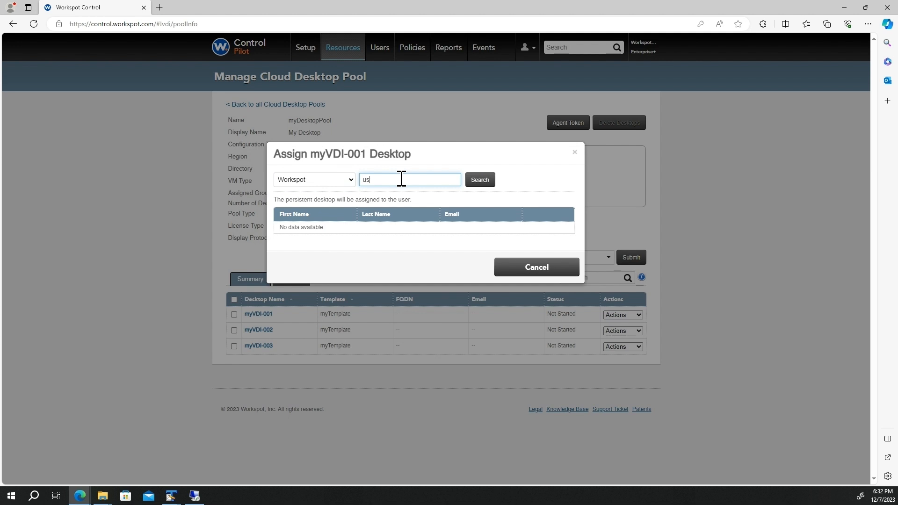
{"action": "left_click", "coordinate": [480, 182]}
{"action": "left_click", "coordinate": [541, 232]}
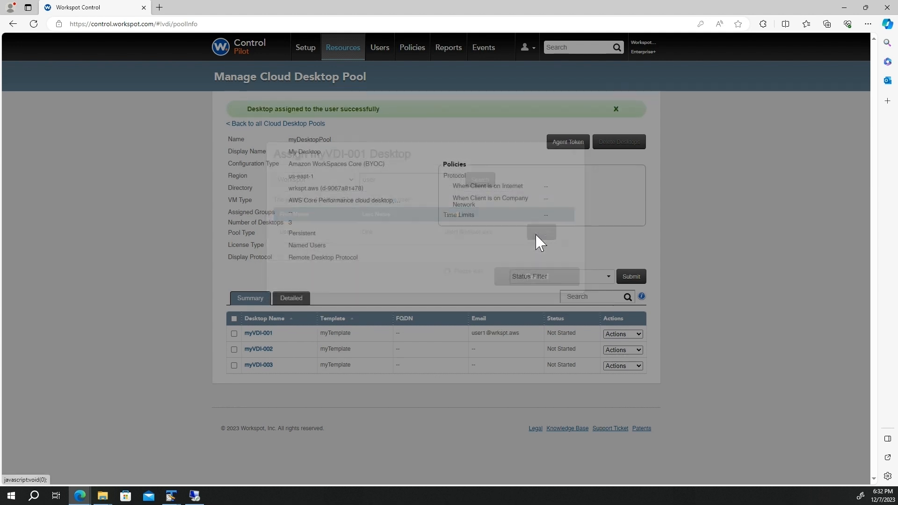
{"action": "left_click", "coordinate": [631, 277]}
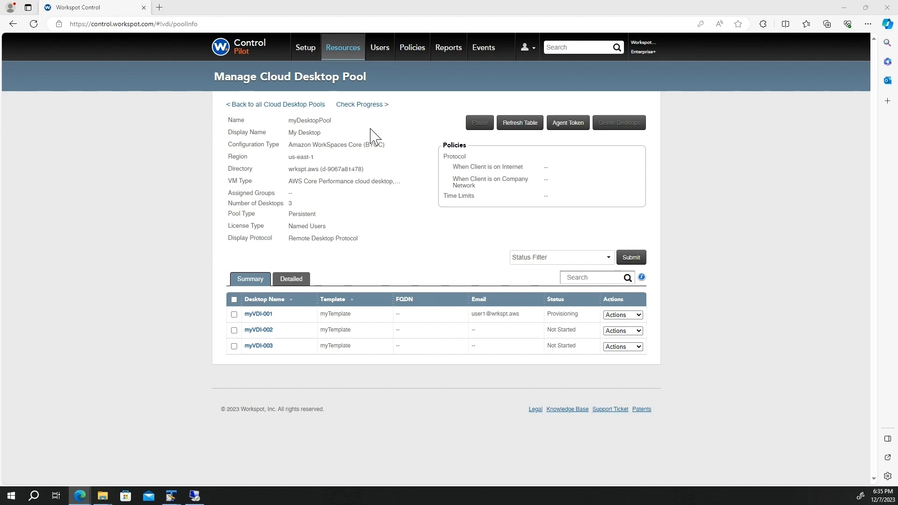
{"action": "left_click", "coordinate": [362, 104]}
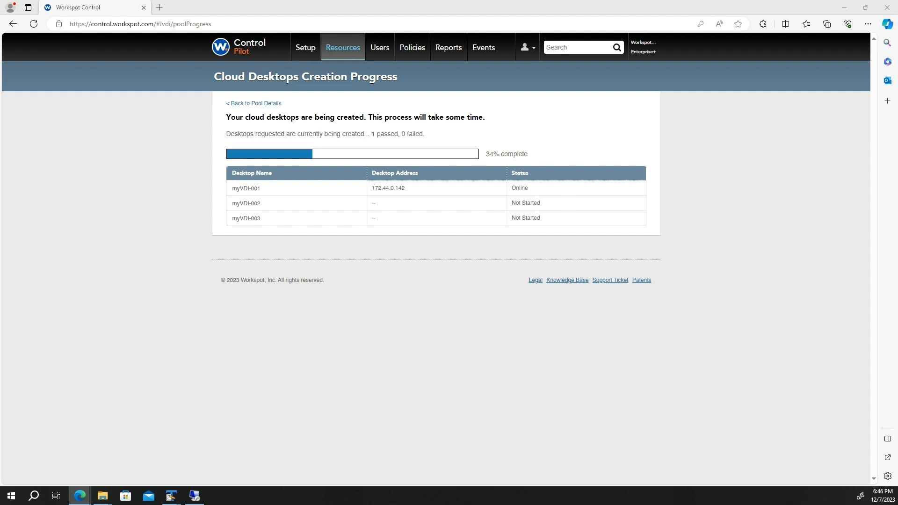
Return from the desktop creation progress page to the pool details.
{"action": "left_click", "coordinate": [275, 105]}
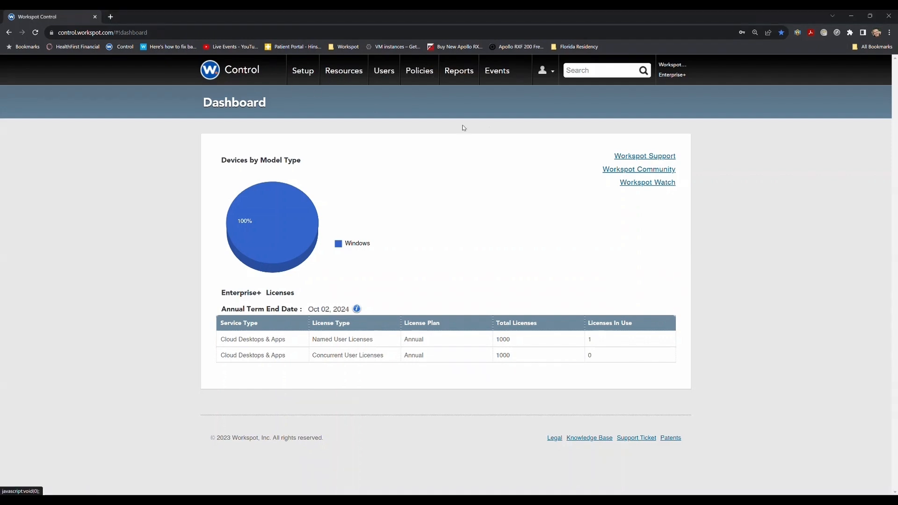
Open workspotvmwarepool1 and assign vmwaredemo-001 to a user found by name in the Workspot directory.
{"action": "left_click", "coordinate": [338, 73]}
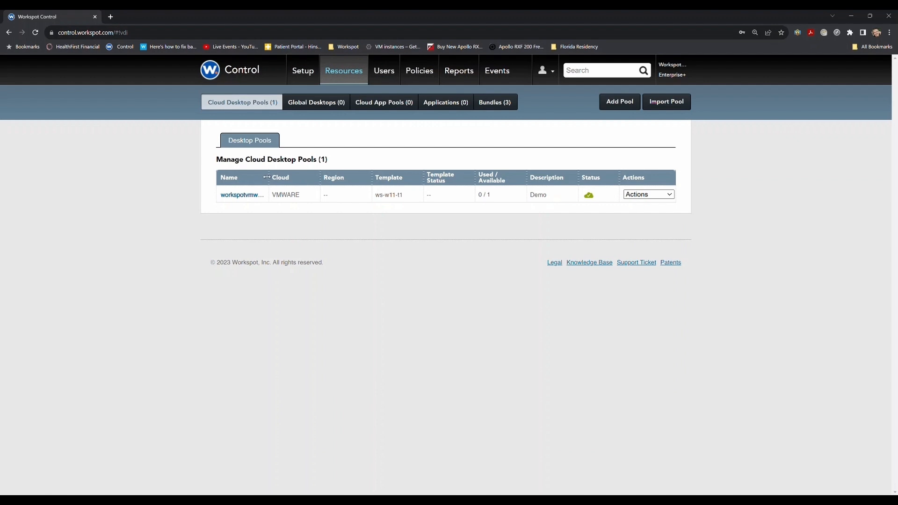
{"action": "left_click", "coordinate": [261, 197]}
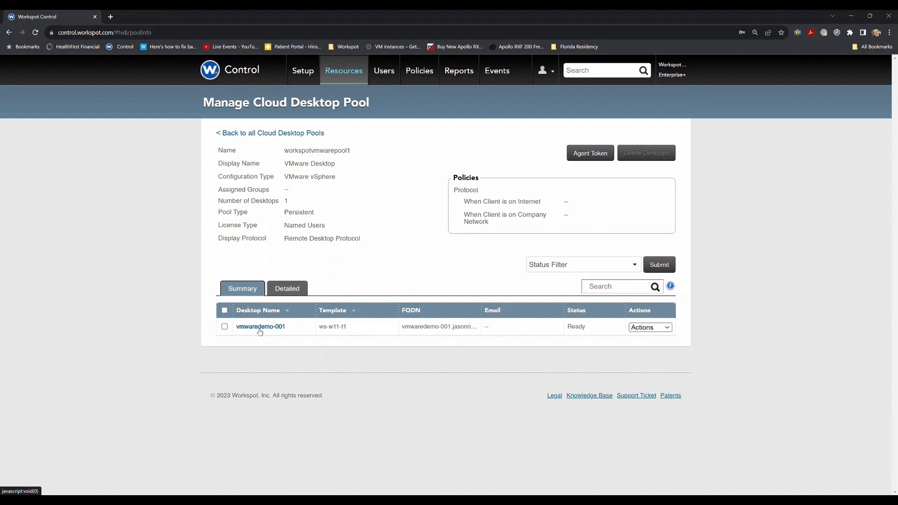
{"action": "left_click", "coordinate": [651, 327]}
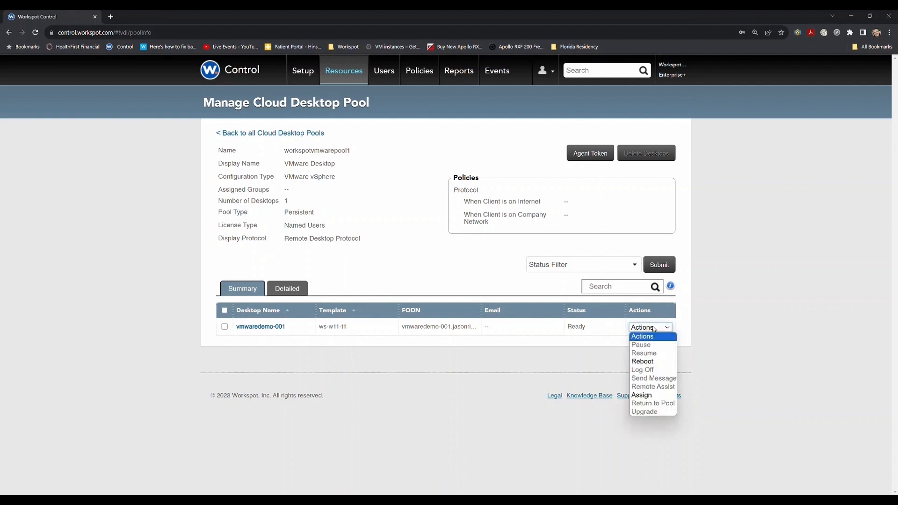
{"action": "left_click", "coordinate": [644, 396]}
{"action": "left_click", "coordinate": [315, 189]}
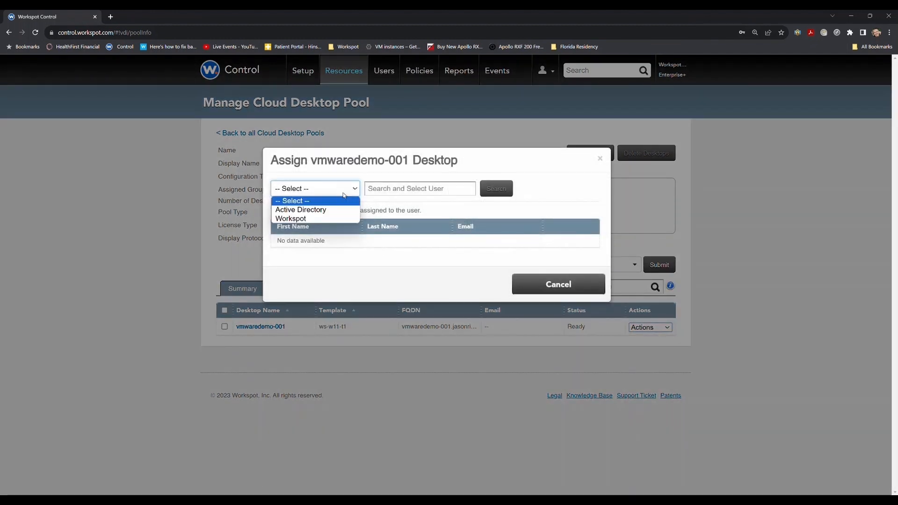
{"action": "left_click", "coordinate": [303, 219]}
{"action": "left_click", "coordinate": [406, 184]}
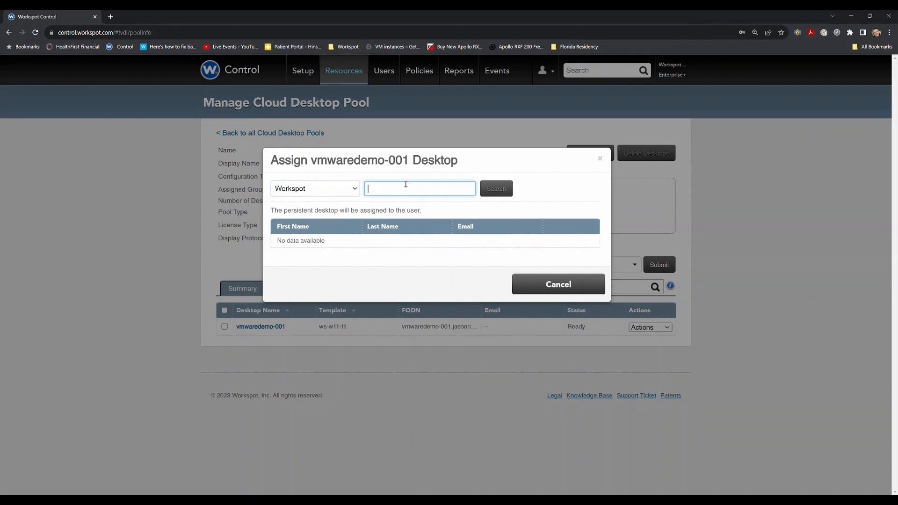
{"action": "type", "text": "jason"}
{"action": "left_click", "coordinate": [491, 191]}
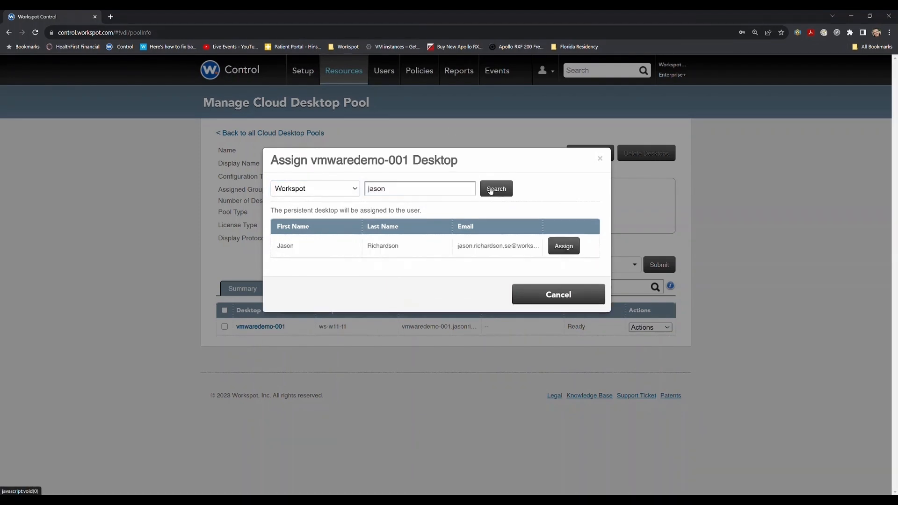
{"action": "left_click", "coordinate": [561, 252]}
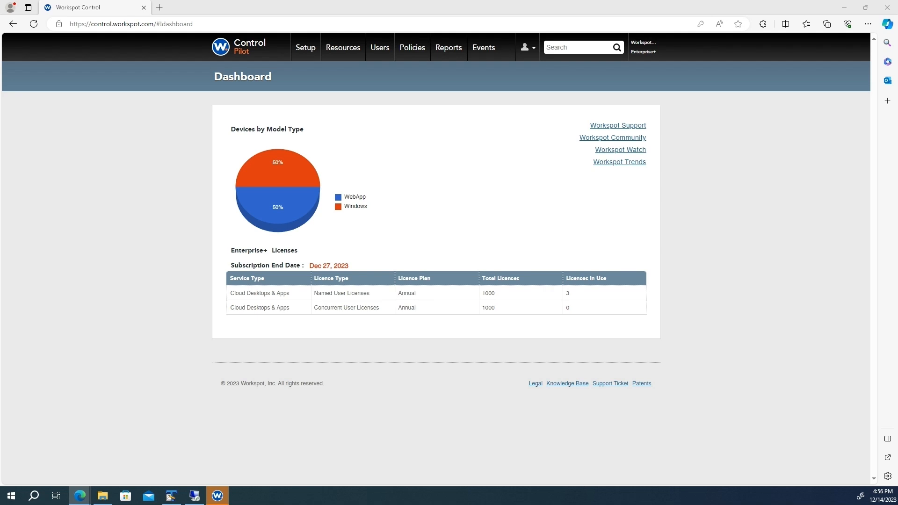
{"action": "left_click", "coordinate": [299, 48]}
{"action": "left_click", "coordinate": [298, 77]}
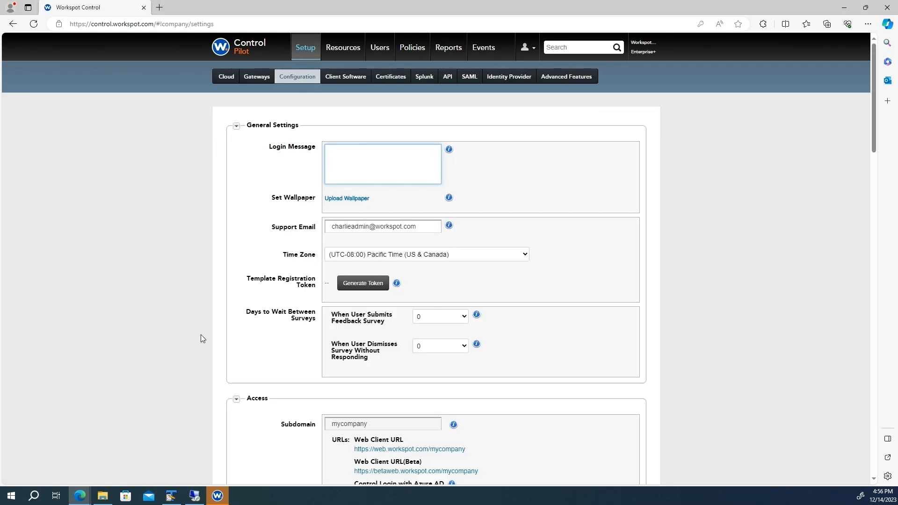
{"action": "scroll", "coordinate": [392, 261], "scroll_direction": "down", "scroll_amount": 4}
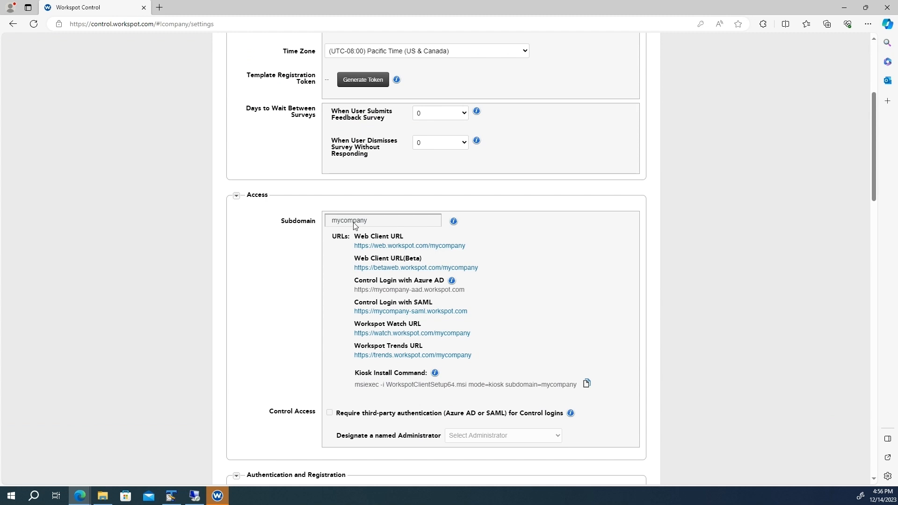
{"action": "right_click", "coordinate": [389, 246]}
{"action": "left_click", "coordinate": [437, 331]}
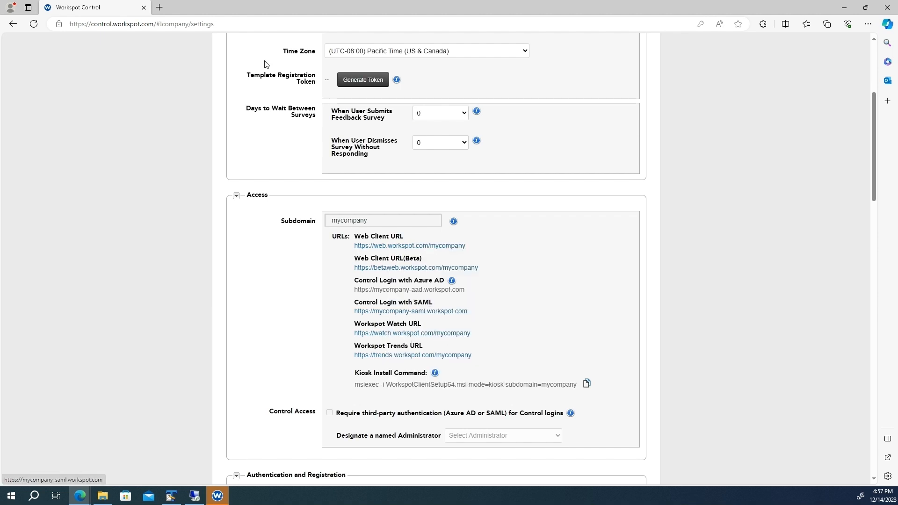
{"action": "left_click", "coordinate": [159, 7]}
{"action": "key", "text": "ctrl+v"}
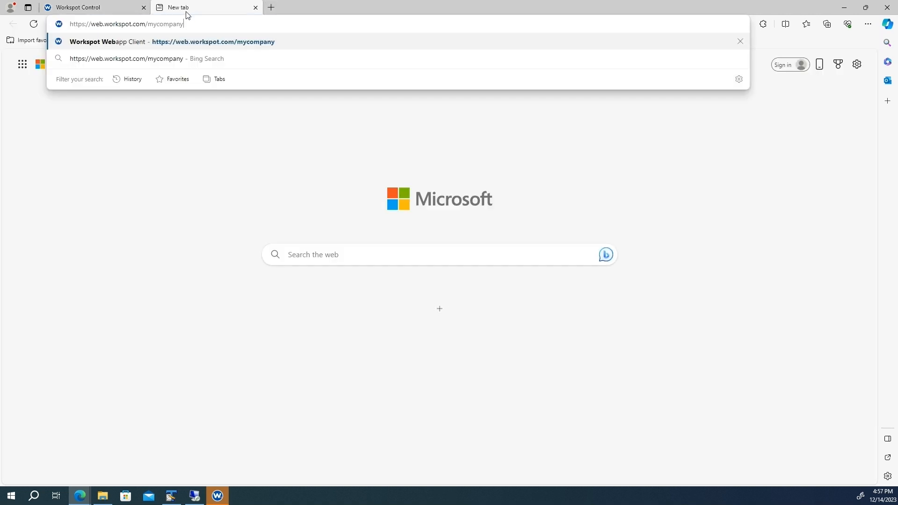
Load the Web Client, log in with the admin username, password and wrkspt.aws domain, then launch My Desktop.
{"action": "key", "text": "Return"}
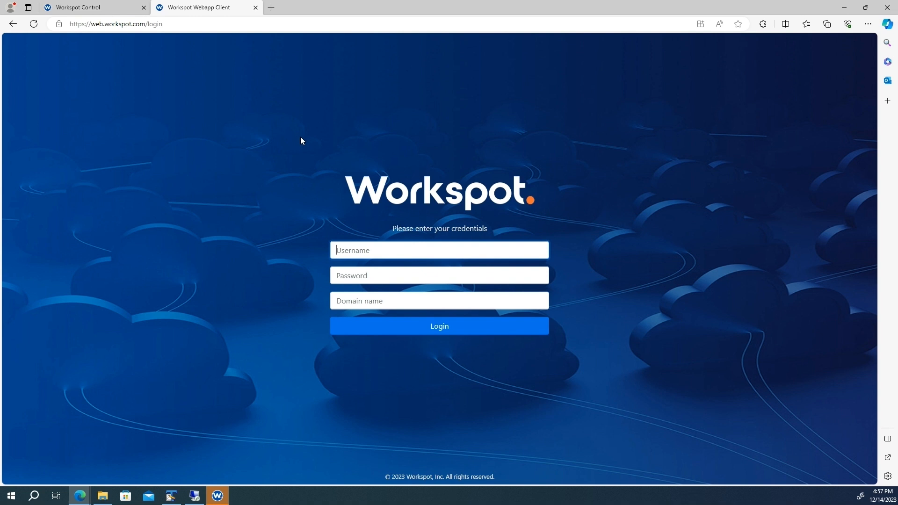
{"action": "type", "text": "charlieadmin"}
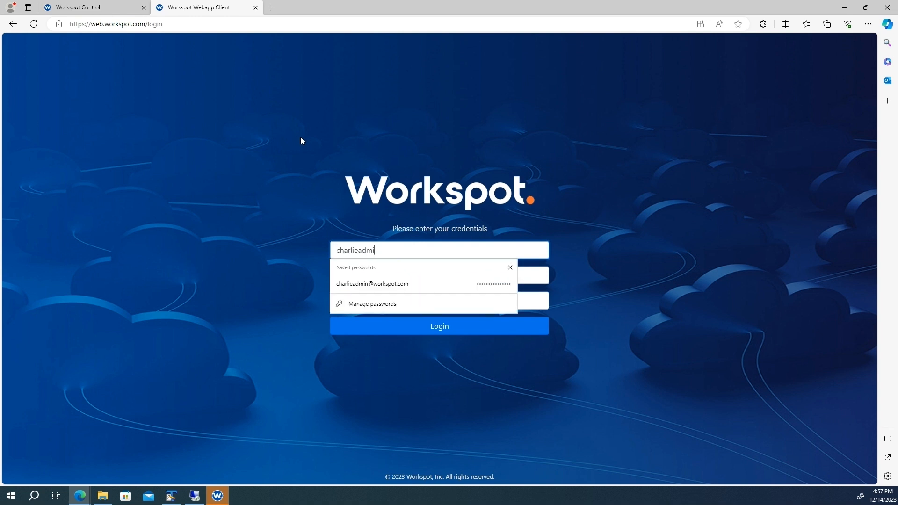
{"action": "key", "text": "Tab"}
{"action": "type", "text": "***************"}
{"action": "key", "text": "Tab"}
{"action": "type", "text": "wrkspt."}
{"action": "key", "text": "Return"}
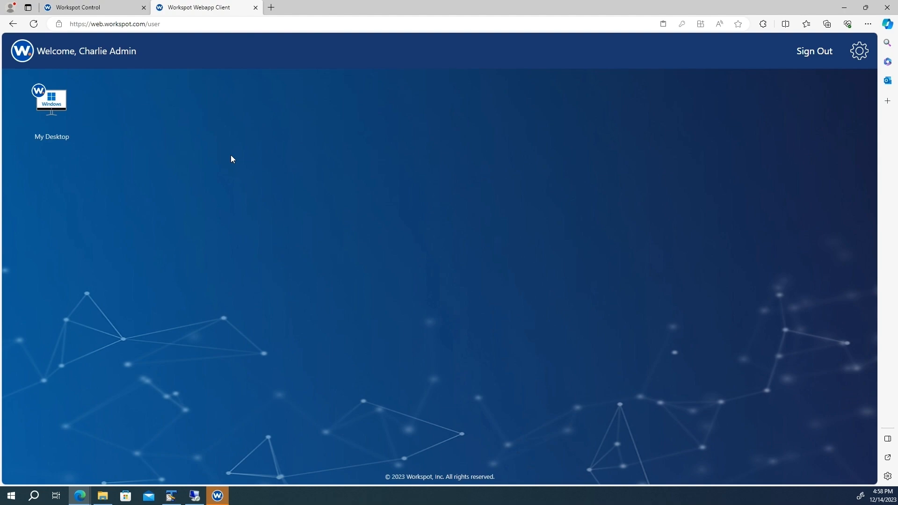
{"action": "left_click", "coordinate": [62, 125]}
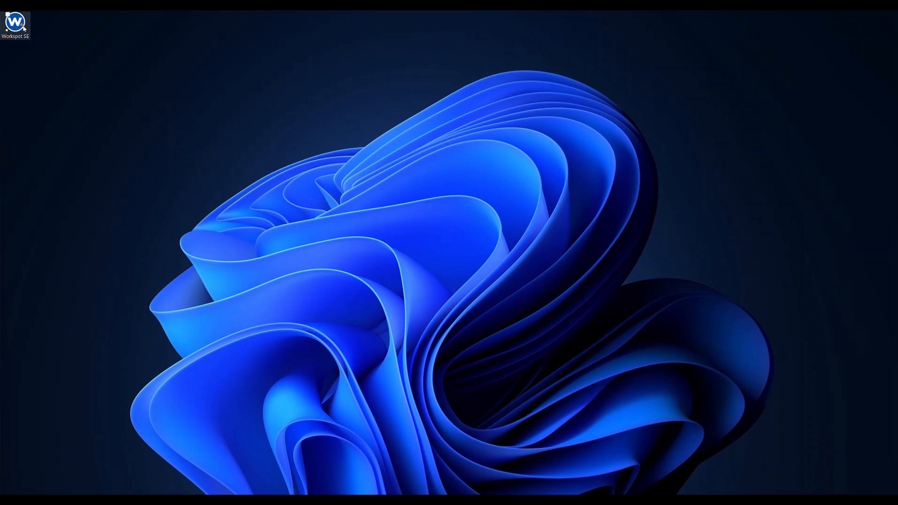
Launch Workspot SE and activate it with the user's company e-mail and the pasted activation code.
{"action": "double_click", "coordinate": [23, 27]}
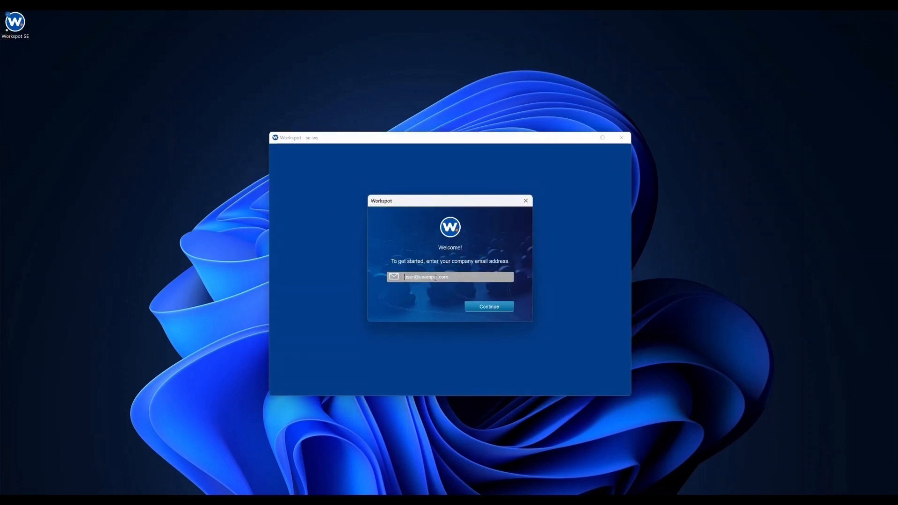
{"action": "left_click", "coordinate": [436, 278]}
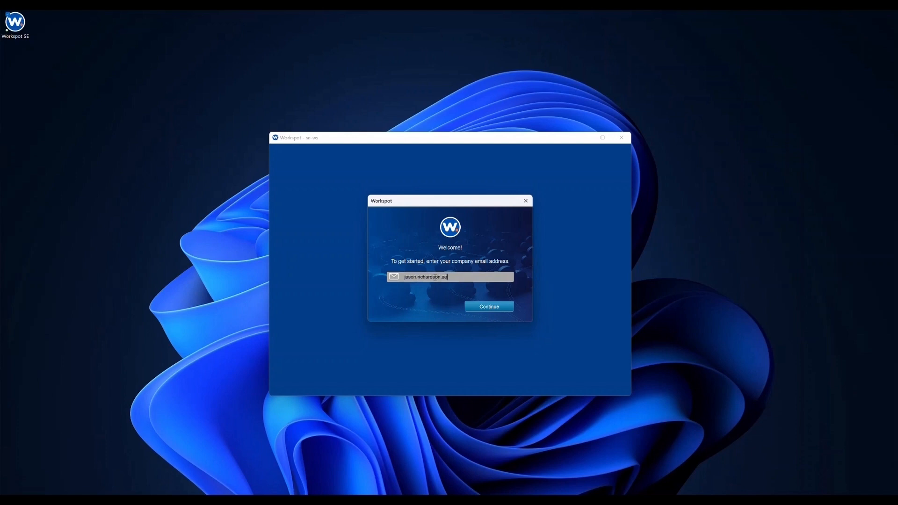
{"action": "left_click", "coordinate": [477, 308]}
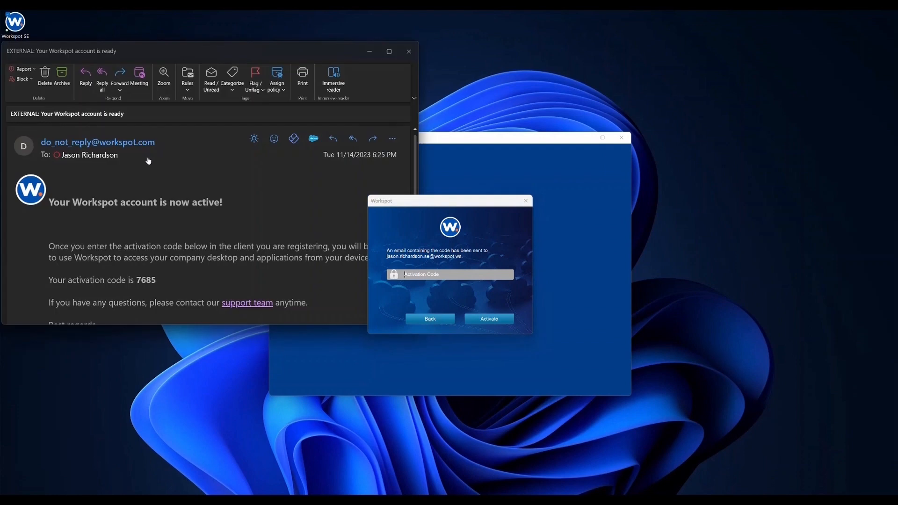
{"action": "left_click_drag", "start_coordinate": [158, 279], "coordinate": [136, 280]}
{"action": "left_click", "coordinate": [421, 274]}
{"action": "key", "text": "ctrl+v"}
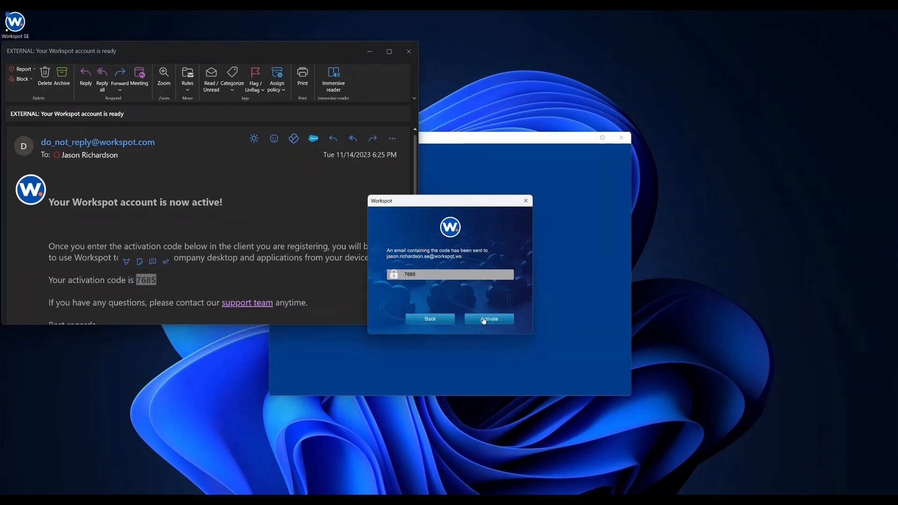
{"action": "left_click", "coordinate": [484, 320]}
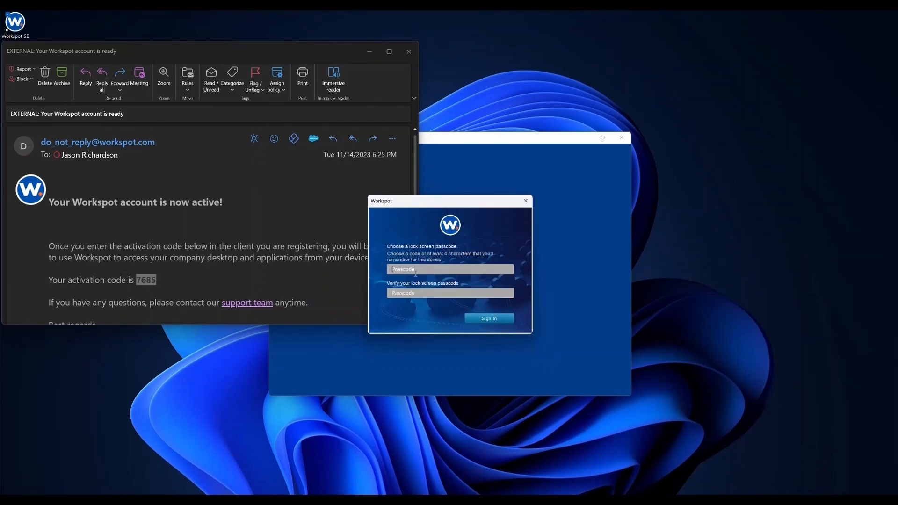
Set and confirm a four-digit lock-screen passcode, then finish signing in.
{"action": "type", "text": "1234"}
{"action": "key", "text": "Tab"}
{"action": "type", "text": "1234"}
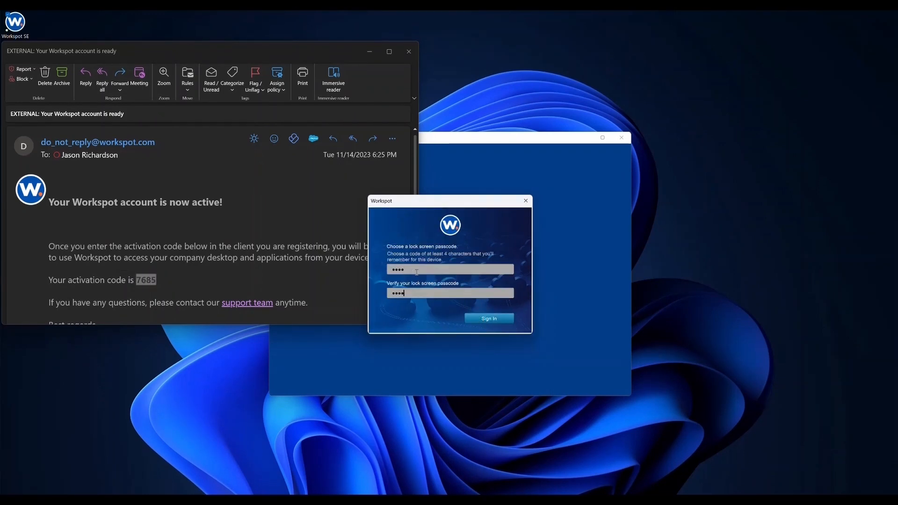
{"action": "left_click", "coordinate": [489, 319]}
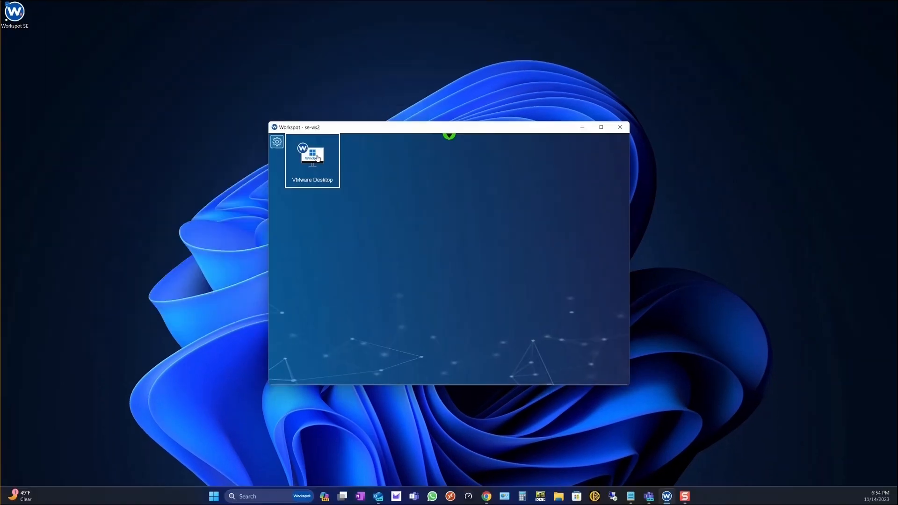
Sign in to VMware Desktop with the user's username and password to connect.
{"action": "left_click", "coordinate": [318, 157]}
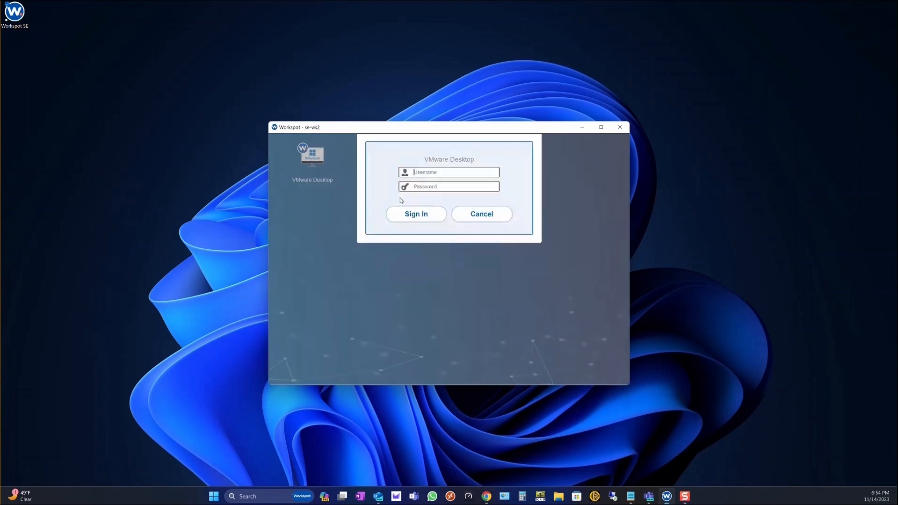
{"action": "key", "text": "Tab"}
{"action": "type", "text": "•••••••••"}
{"action": "key", "text": "Return"}
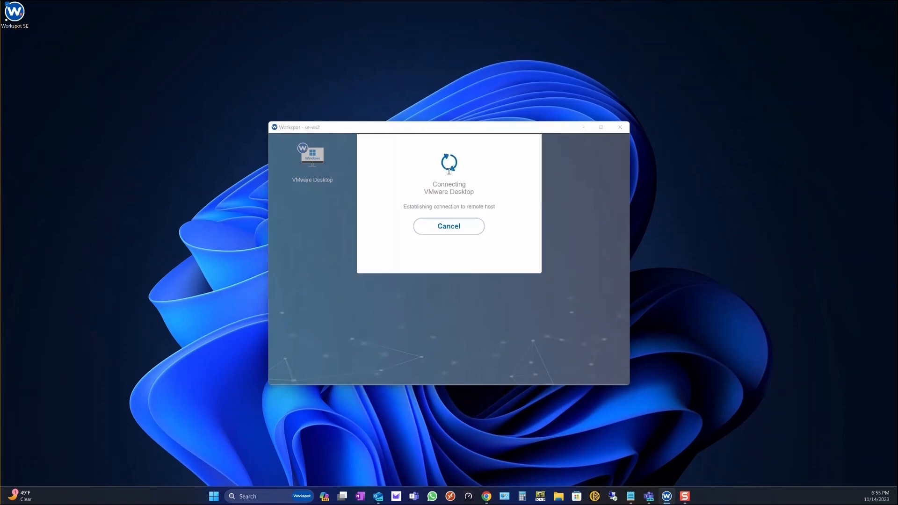